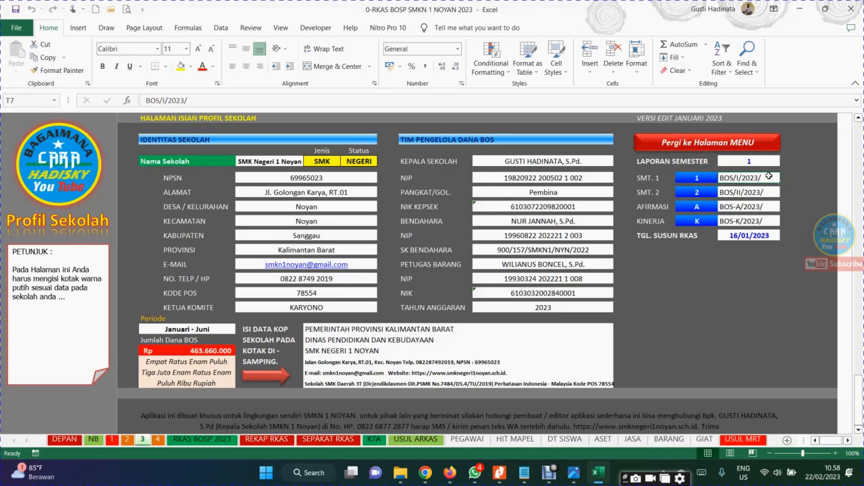
Review the number codes for SMT. 2, AFIRMASI and KINERJA and the TGL. SUSUN RKAS date on the school profile sheet
left_click(733, 192)
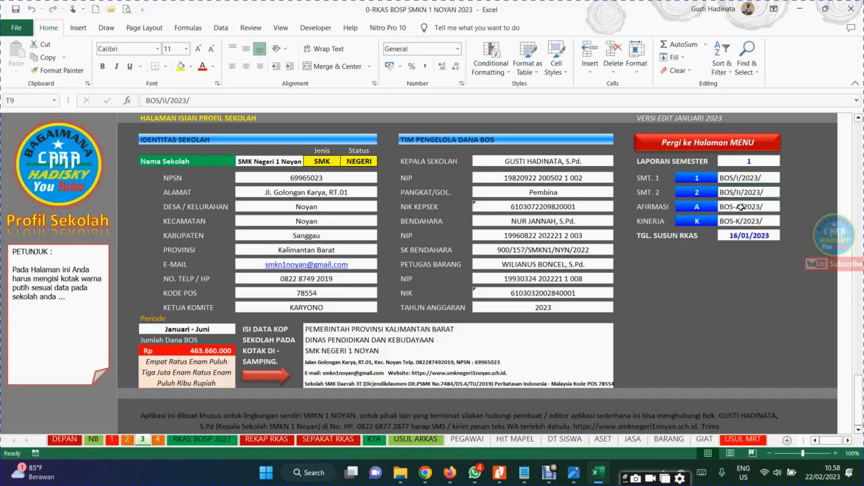
left_click(740, 207)
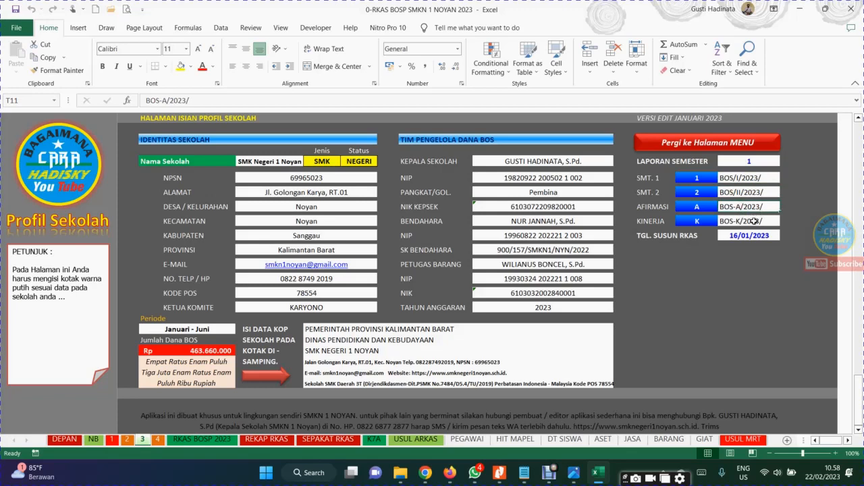
left_click(754, 221)
left_click(760, 234)
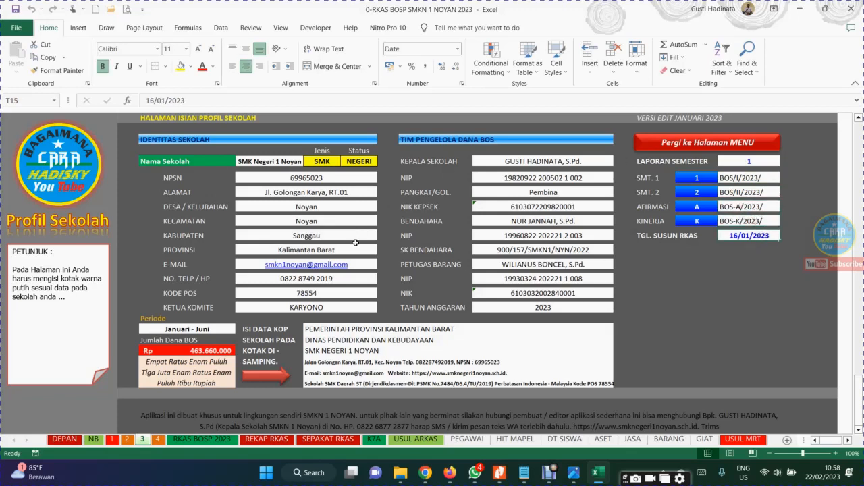
Go through the main menu to the SUSUN RKAS sheet and view its title, school identity and PENERIMAAN section
left_click(694, 144)
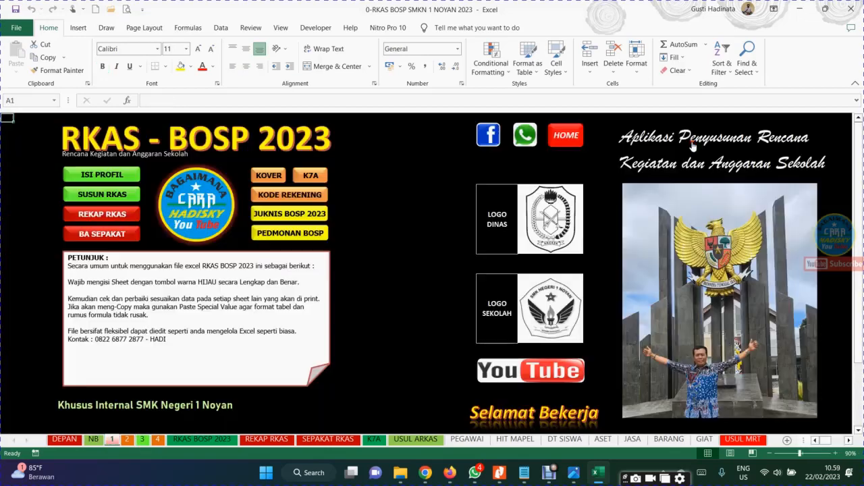
left_click(115, 197)
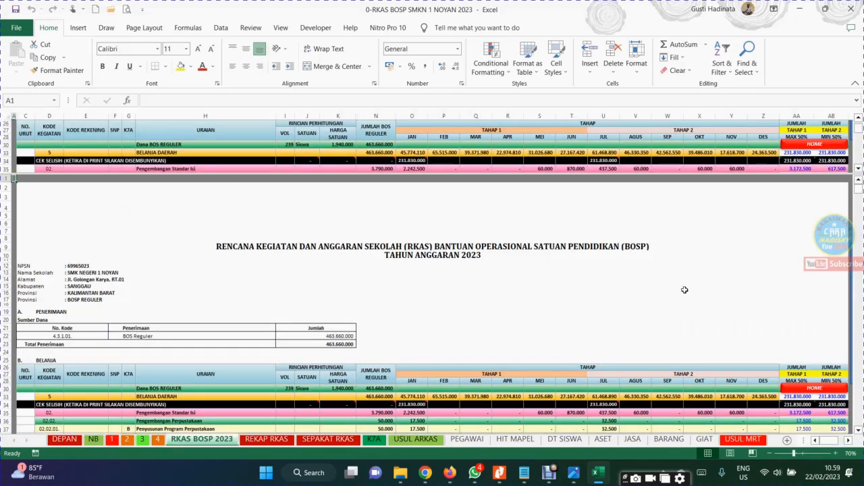
left_click(641, 318)
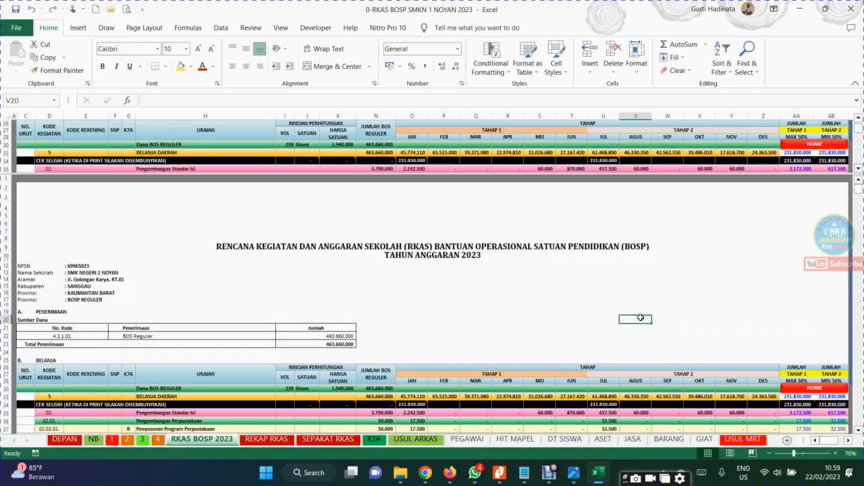
key("Down")
key("Down")
key("Down")
key("Down")
key("Down")
key("Down")
key("Down")
key("Down")
key("Down")
key("Down")
key("Down")
key("Down")
key("Down")
key("Down")
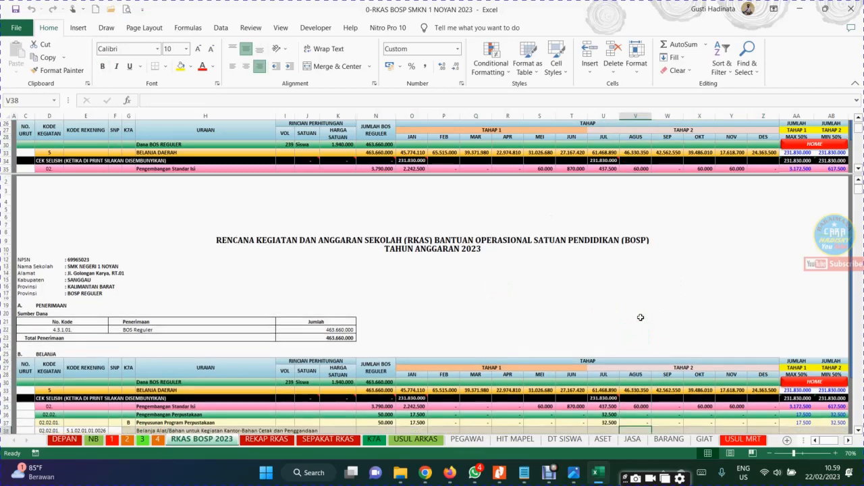
key("Down")
key("Down")
key("Down")
key("Down")
key("Down")
key("Down")
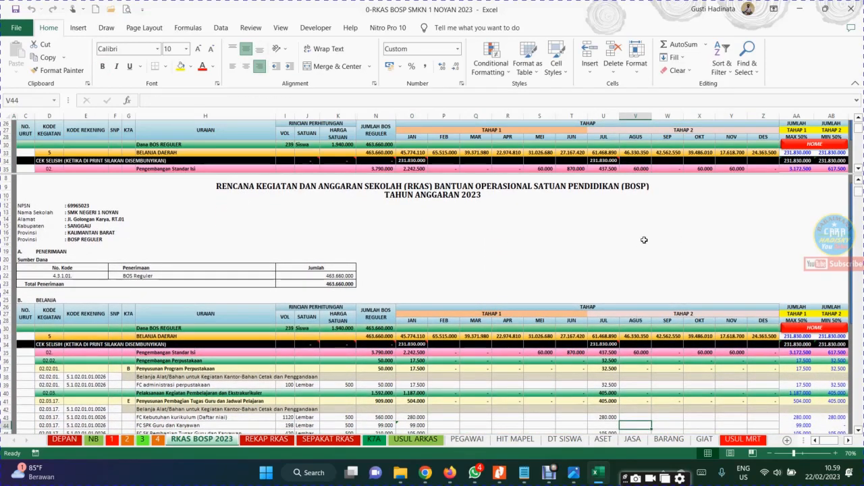
Inspect the two factors in the BOS Reguler amount formula of the Sumber Dana table and leave the formula as it is
left_click(323, 276)
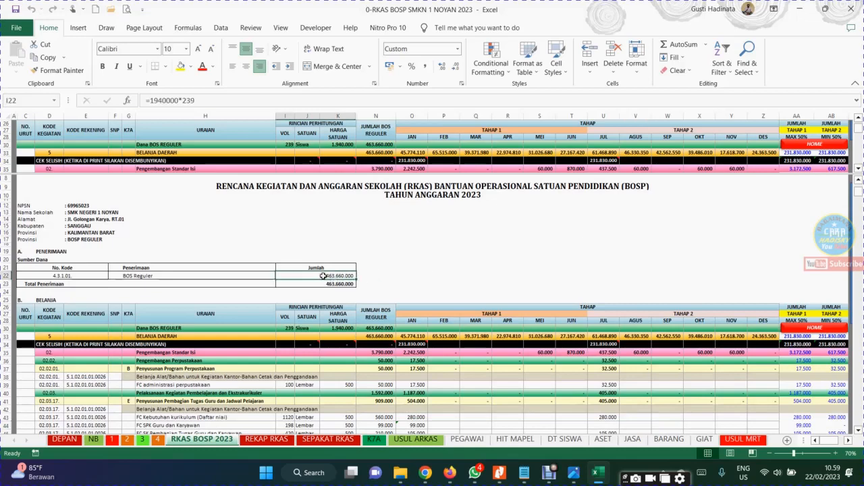
left_click(202, 101)
double_click(160, 100)
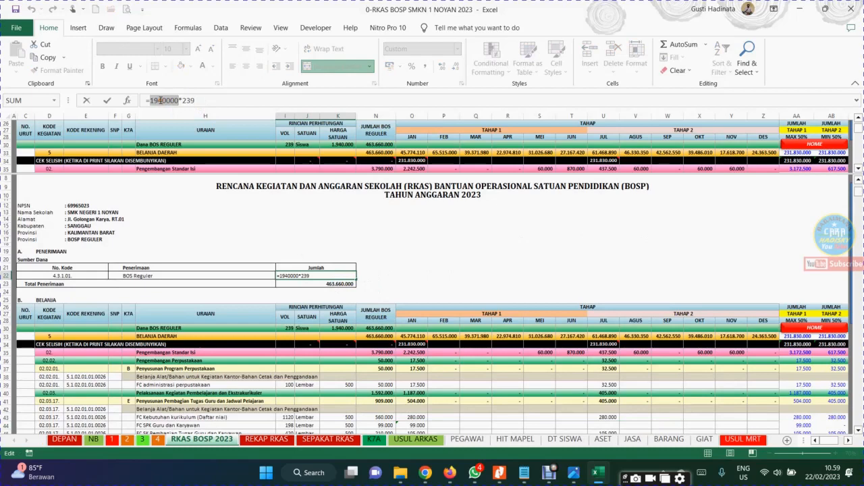
left_click(163, 101)
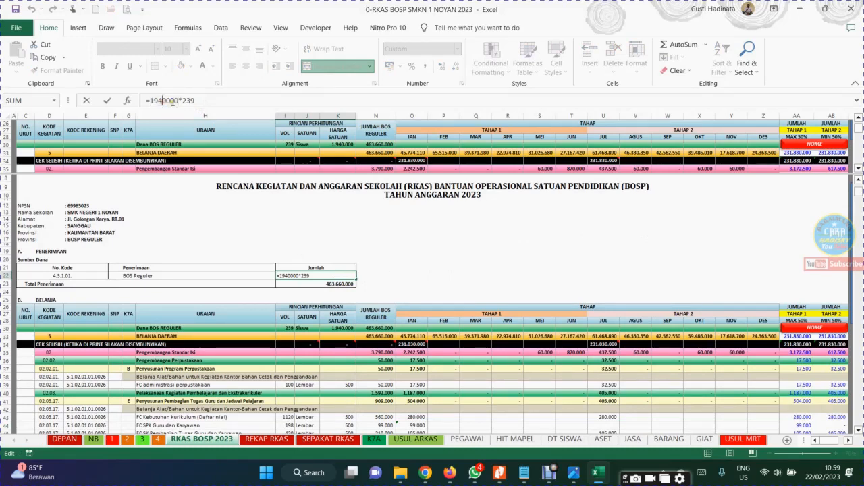
left_click_drag(179, 101, 140, 101)
left_click(196, 101)
left_click(311, 285)
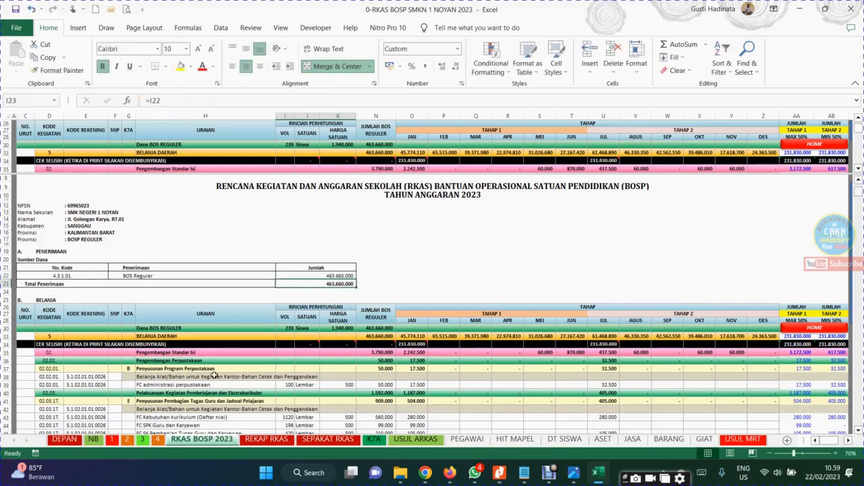
Look through the BELANJA rows under Pengembangan Standar Isi as far as the start of Pengembangan Standar Proses
left_click(198, 394)
left_click(206, 401)
key("Down")
key("Down")
key("Down")
key("Down")
key("Down")
key("Down")
key("Down")
key("Down")
key("Down")
key("Down")
key("Down")
key("Down")
key("Down")
key("Down")
key("Down")
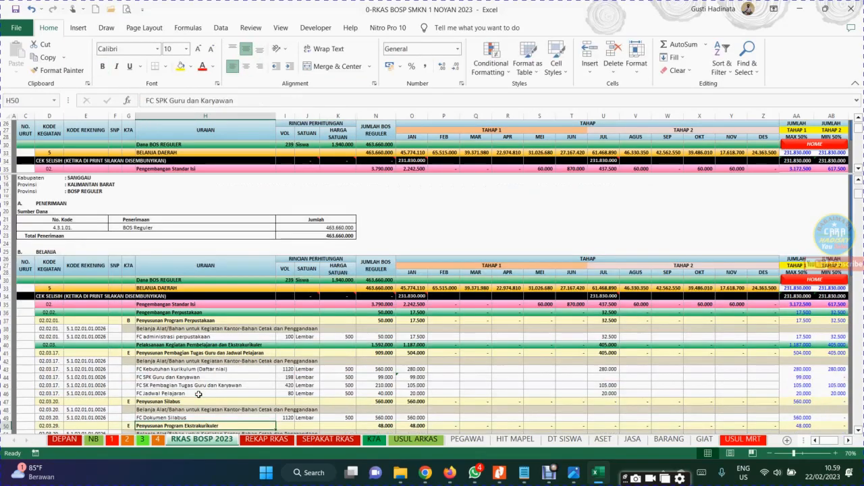
key("Down")
key("Down")
key("Down")
key("Down")
key("Down")
key("Down")
key("Down")
key("Down")
key("Down")
key("Down")
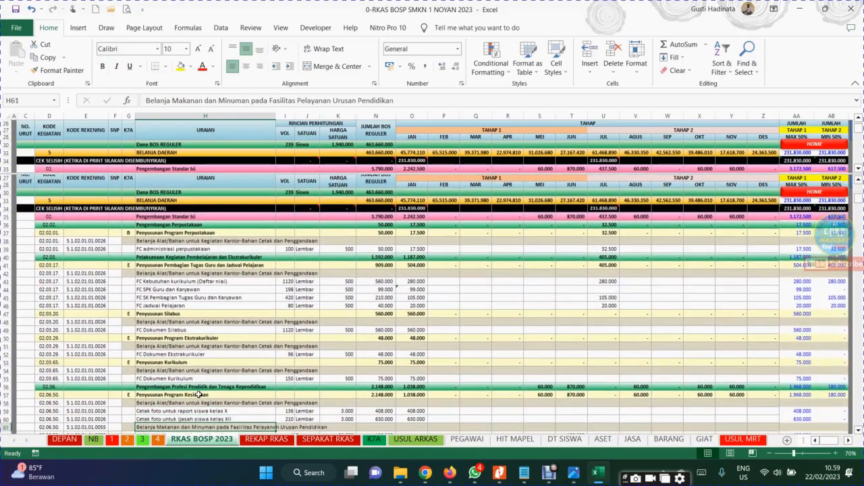
key("Down")
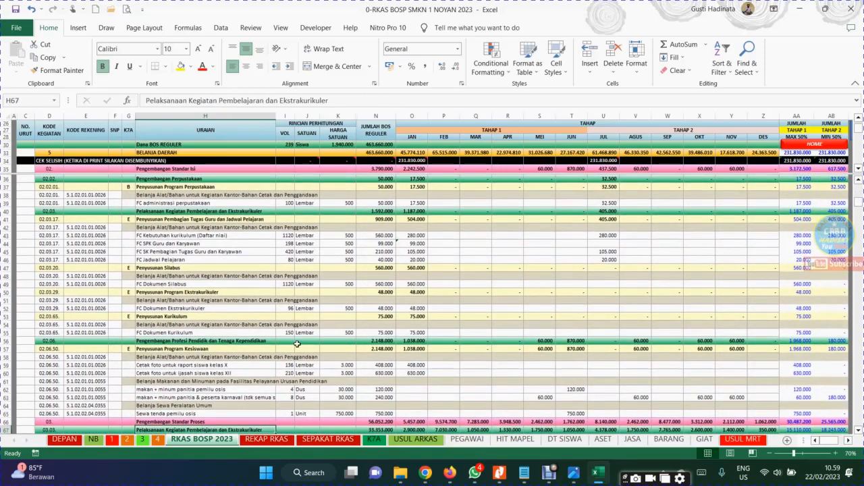
left_click(338, 333)
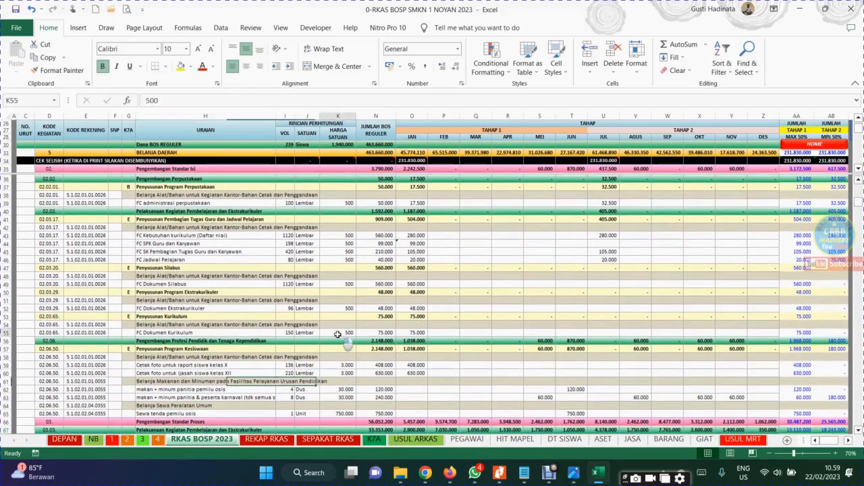
Check the KODE KEGIATAN and URAIAN entries of the first programme rows and bring the upper pane back to the table header
left_click(80, 187)
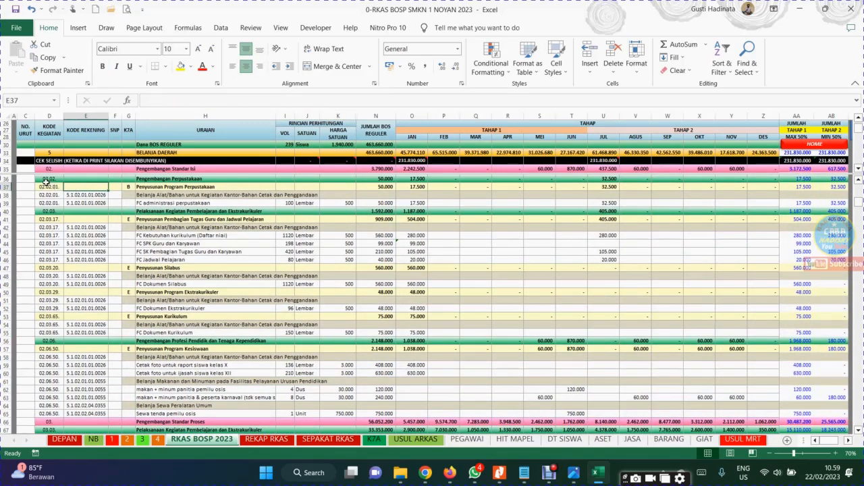
left_click_drag(49, 169, 143, 159)
left_click(143, 158)
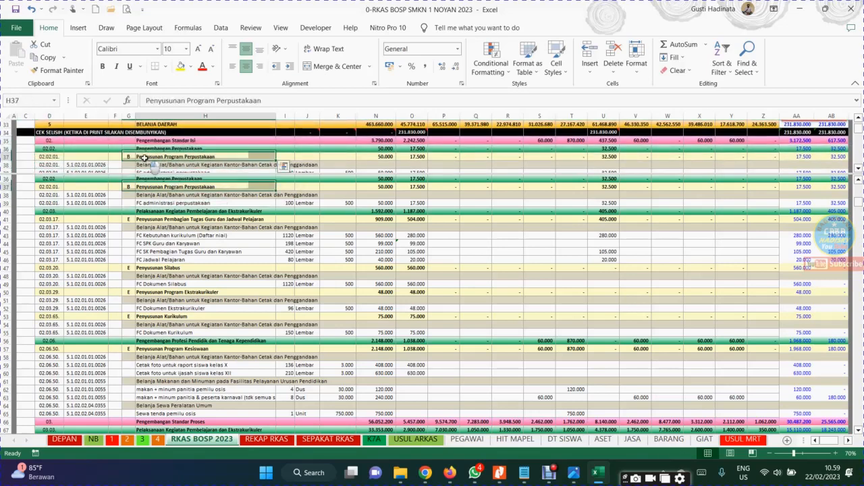
key("Up")
key("Up")
key("Up")
key("Up")
key("Up")
key("Up")
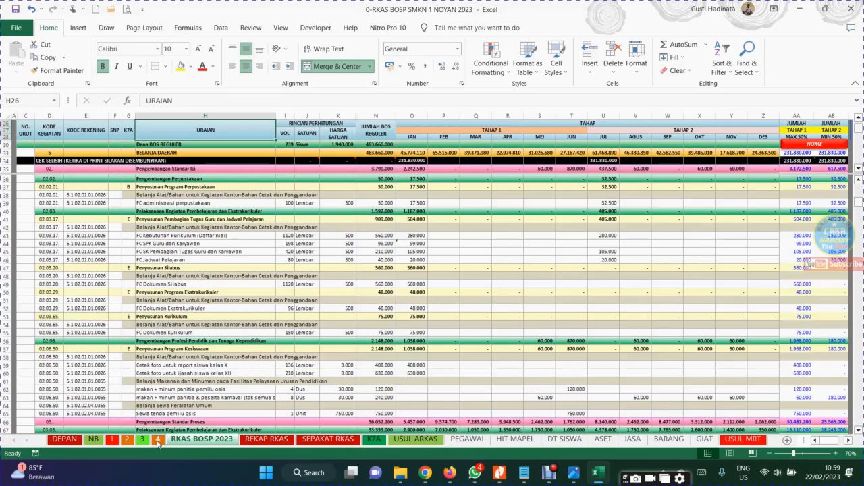
Open the KODE REKENING reference from the home menu and examine the main activity codes 02. and 03
left_click(817, 144)
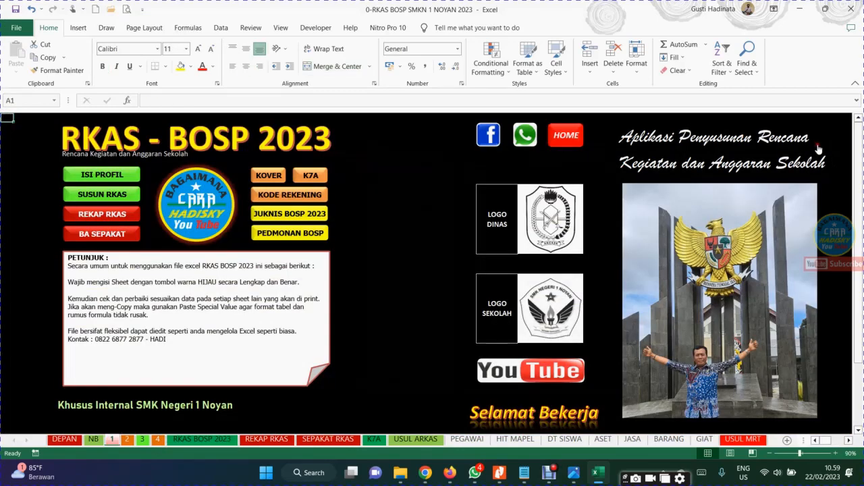
left_click(307, 197)
left_click(124, 160)
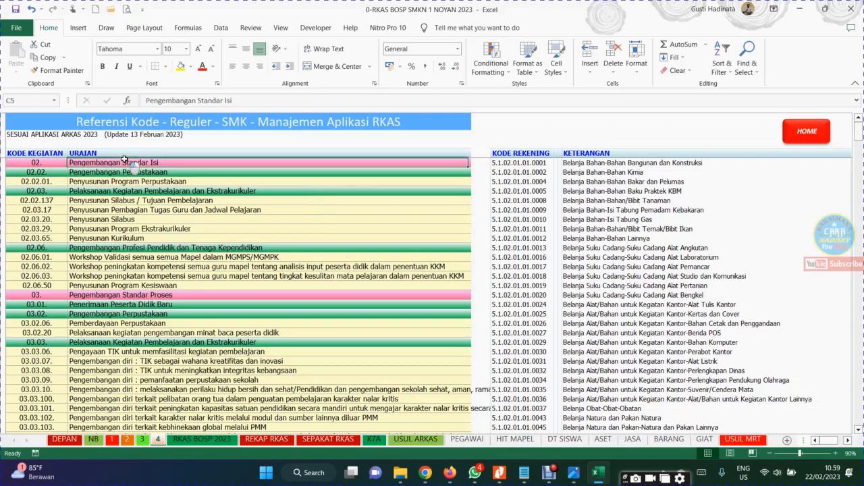
left_click(49, 162)
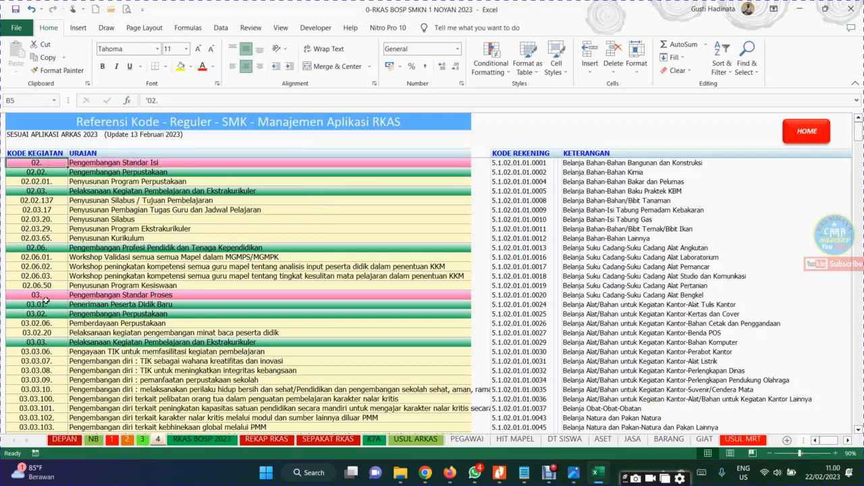
left_click_drag(45, 297, 117, 293)
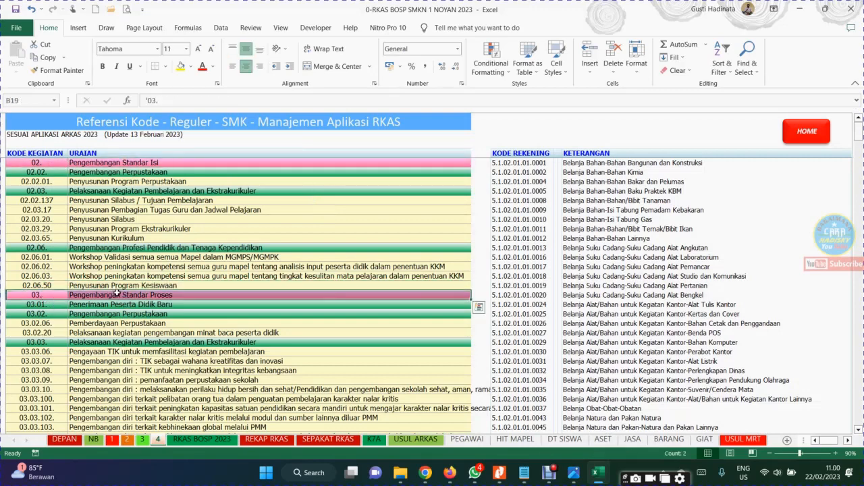
Browse down the activity code reference to section 04. Pengembangan Pendidik dan Tenaga Kependidikan and return to the start of the list
left_click(120, 332)
key("Page_Down")
key("Page_Down")
key("Page_Down")
key("Page_Down")
key("Page_Down")
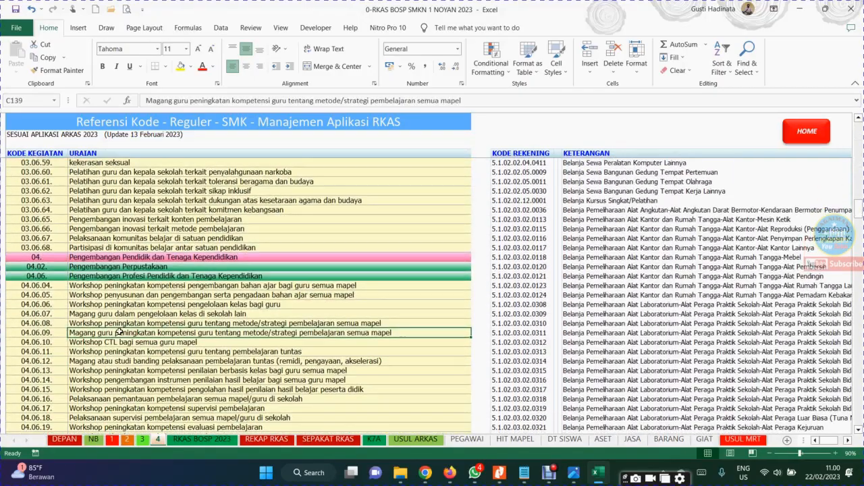
key("Page_Up")
key("Page_Up")
key("Page_Up")
key("Page_Up")
key("Page_Up")
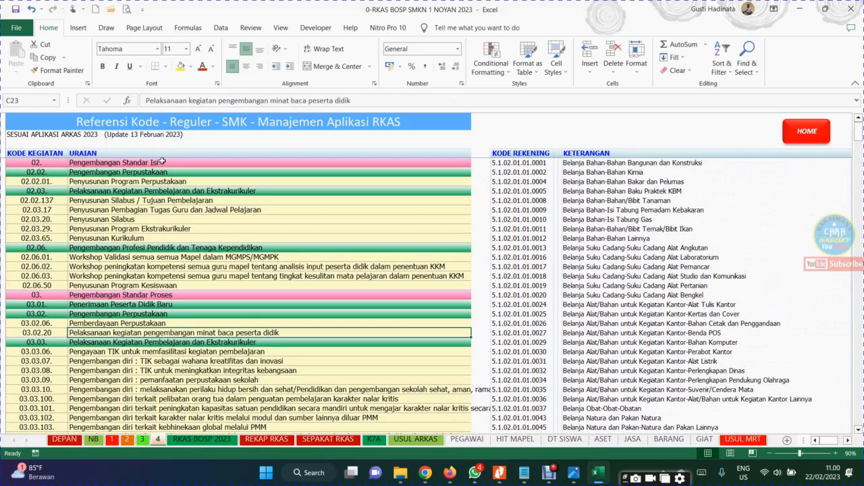
Examine the hierarchy of activity codes from 02. through 02.02. and 02.02.01., including the groups that follow
left_click_drag(51, 174, 99, 173)
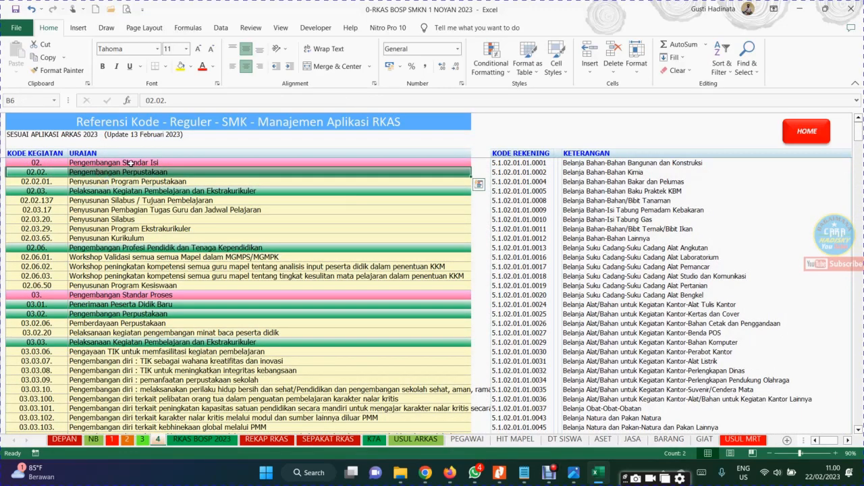
left_click(131, 163)
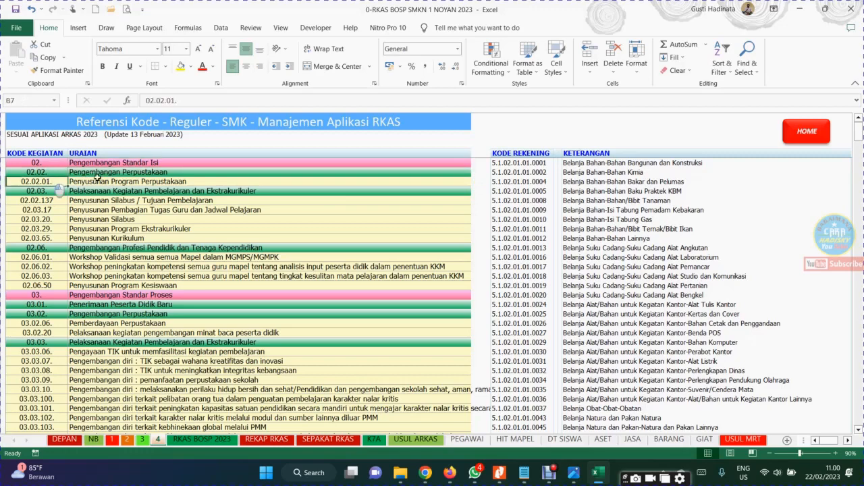
left_click(132, 180)
left_click(59, 180)
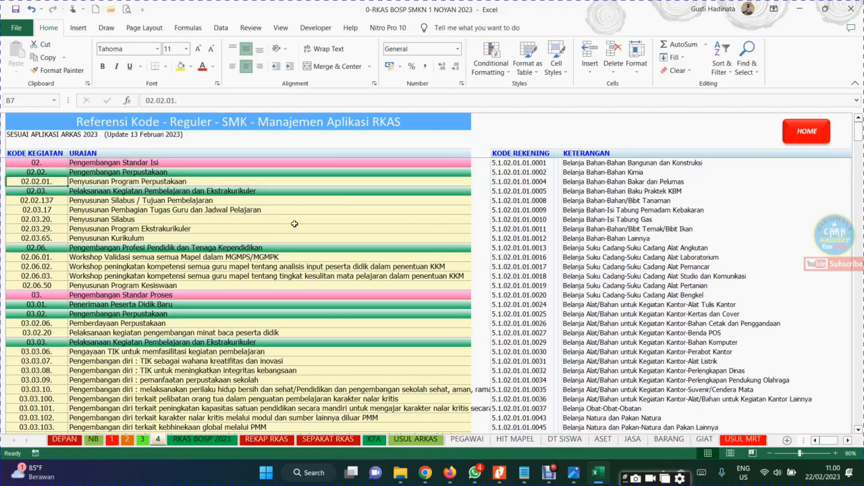
left_click_drag(311, 191, 297, 314)
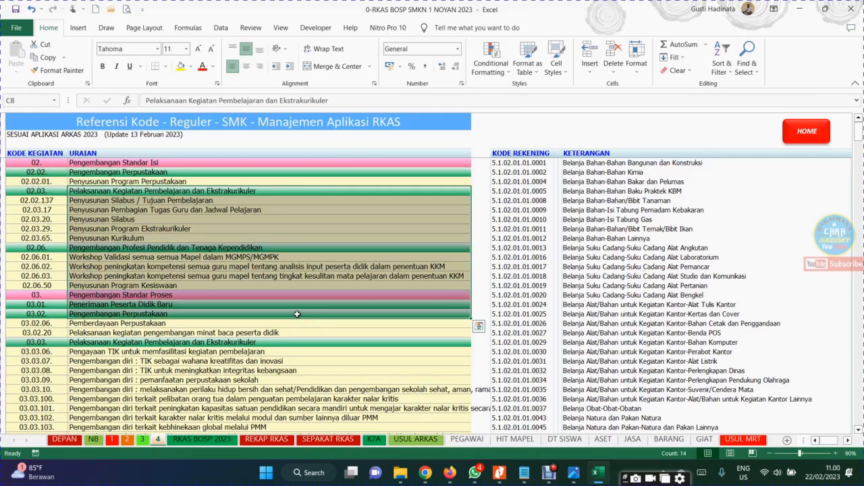
Return through the home menu to the SUSUN RKAS sheet and show the budget table's header rows in the upper pane
left_click(808, 132)
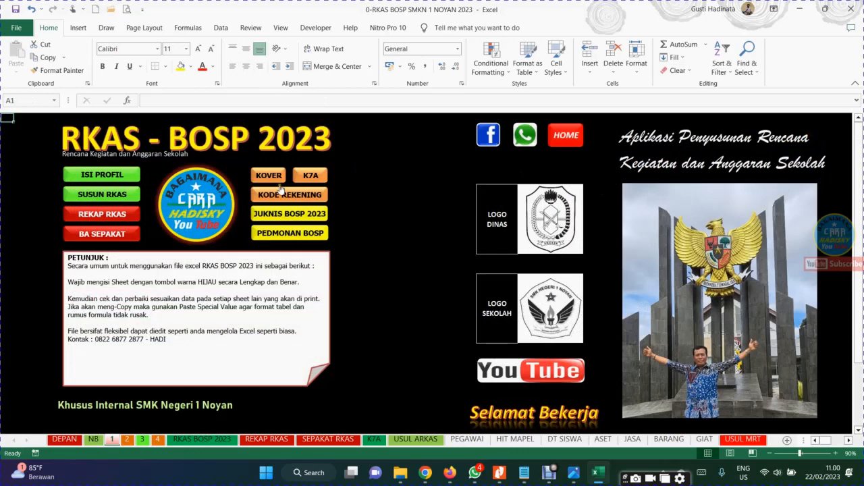
left_click(85, 196)
left_click(158, 268)
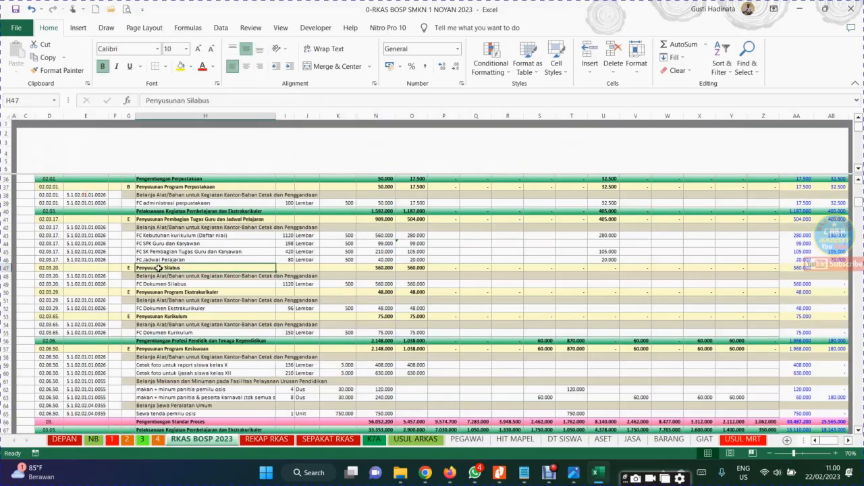
left_click(316, 143)
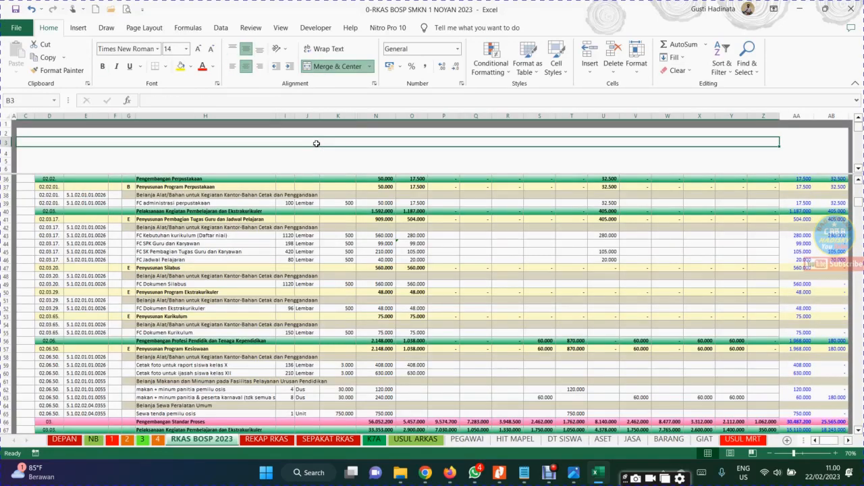
key("Page_Down")
key("Page_Down")
key("Page_Down")
key("Page_Down")
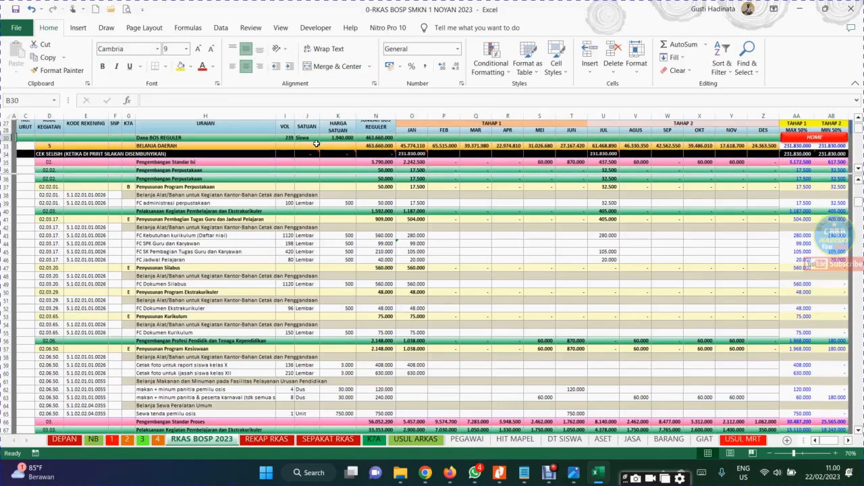
View the Pengembangan Standar Isi and Penyusunan Program Perpustakaan rows in the lower pane of the budget table
left_click(217, 239)
key("Up")
key("Up")
key("Up")
key("Up")
key("Up")
key("Up")
key("Up")
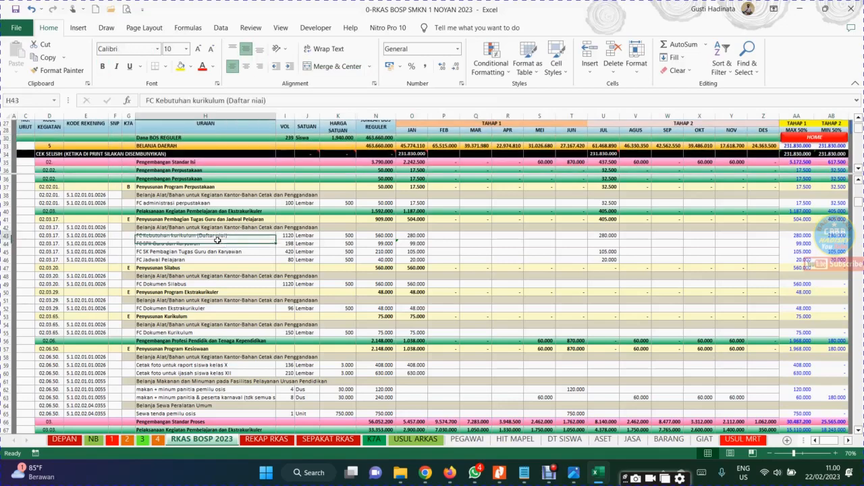
key("Up")
key("Up")
key("Down")
key("Down")
key("Down")
key("Down")
key("Down")
key("Down")
key("Down")
key("Down")
key("Down")
key("Down")
key("Down")
key("Down")
key("Down")
key("Down")
key("Down")
key("Down")
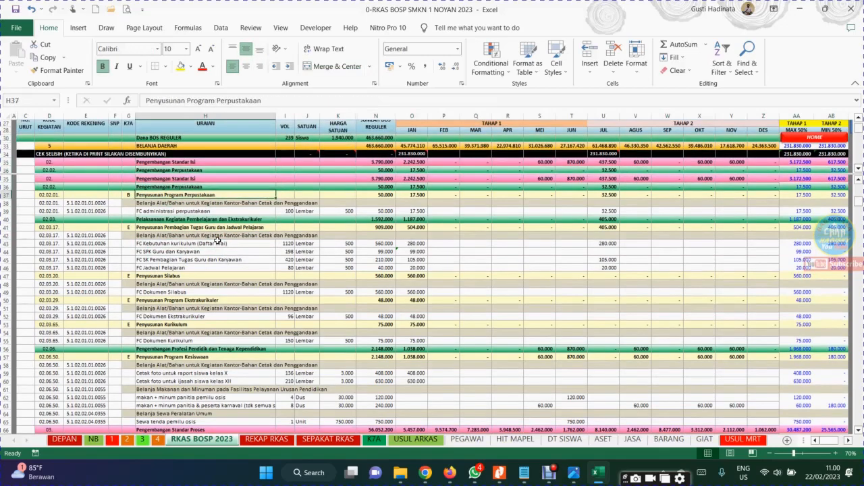
View the budget rows under Pengembangan Standar Isi and the account code column of the Penyusunan Program Perpustakaan block
key("Down")
key("Down")
key("Down")
key("Down")
key("Down")
key("Down")
key("Down")
key("Down")
key("Down")
key("Down")
key("Down")
key("Down")
key("Down")
key("Down")
key("Down")
key("Down")
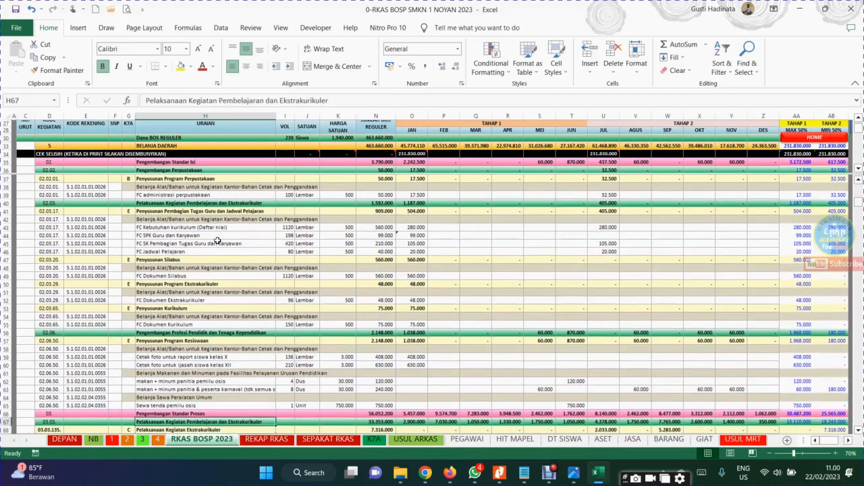
left_click(76, 193)
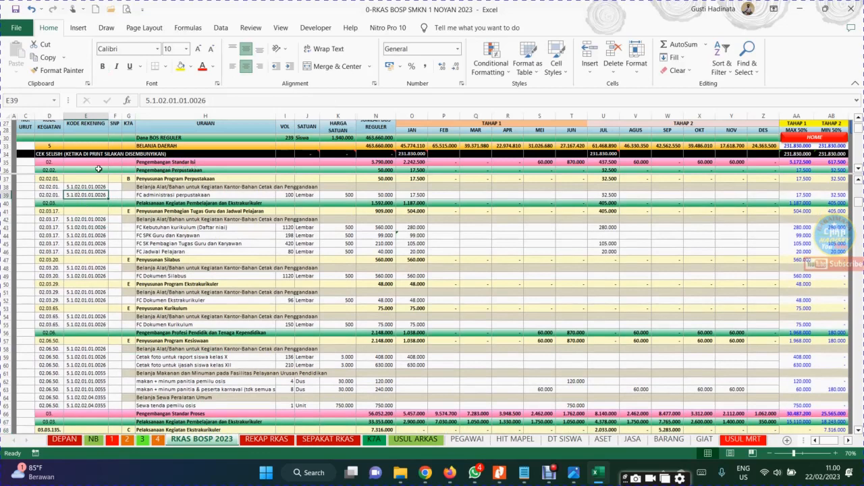
left_click(77, 181)
key("Up")
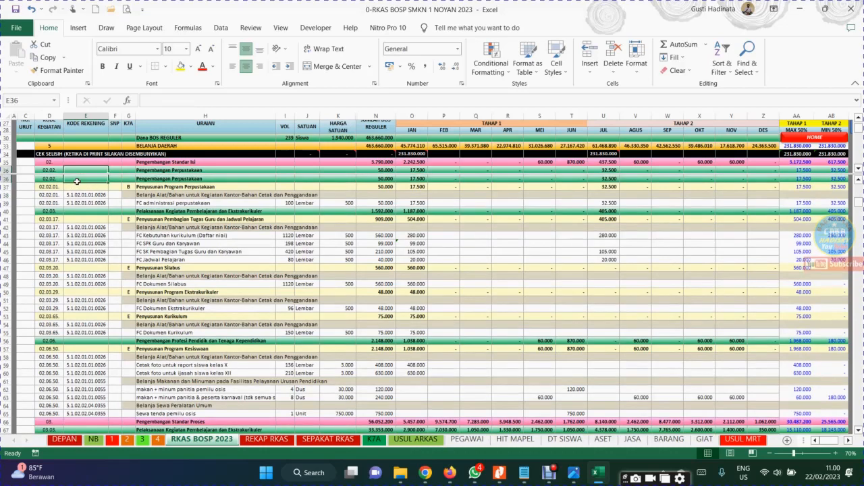
Examine the 02.02. Pengembangan Perpustakaan row, the 02.02.01. activity row and its account row 38, from activity code to description
left_click_drag(52, 179, 162, 187)
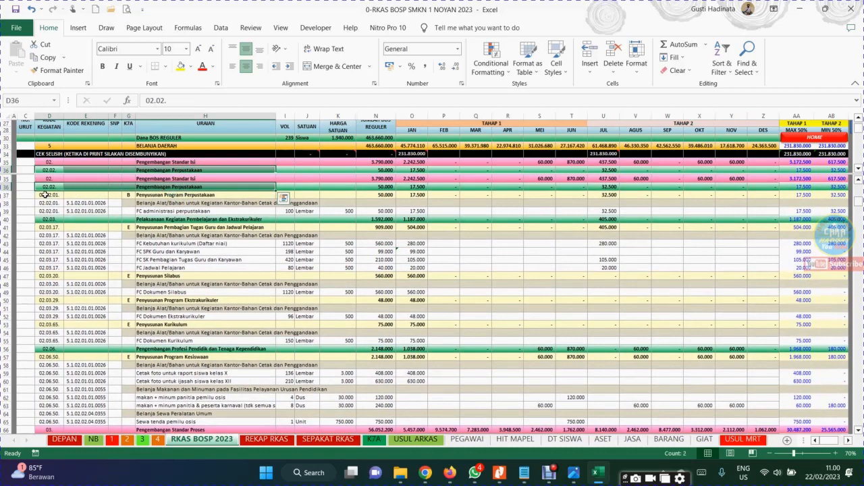
left_click_drag(43, 194, 197, 192)
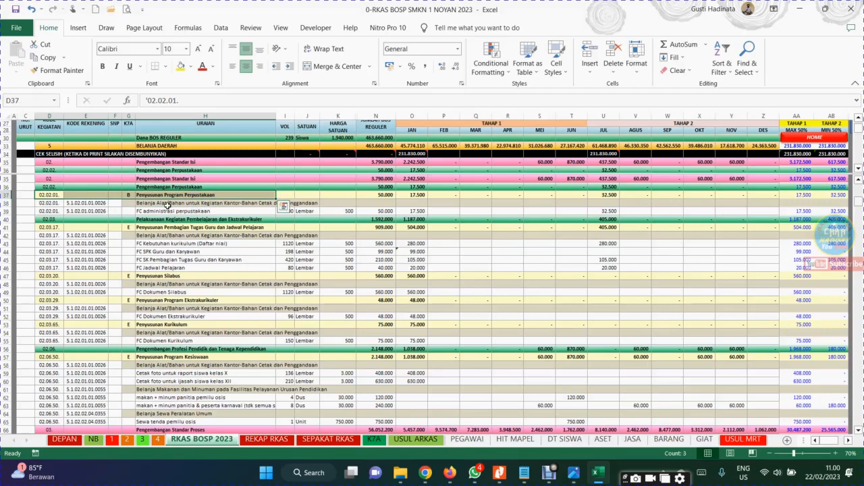
left_click(167, 206)
left_click_drag(44, 204, 146, 205)
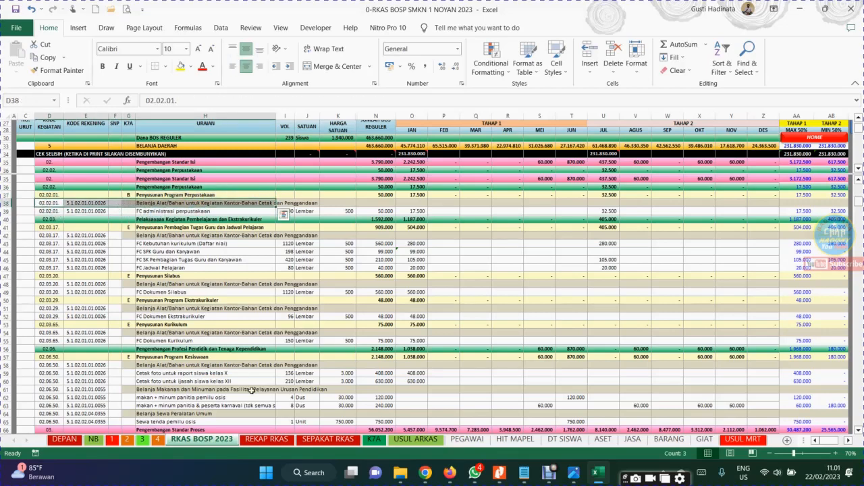
Search the account code reference on sheet 4 for "makan" and locate the Belanja Makanan dan Minuman entries
left_click(157, 441)
left_click(525, 210)
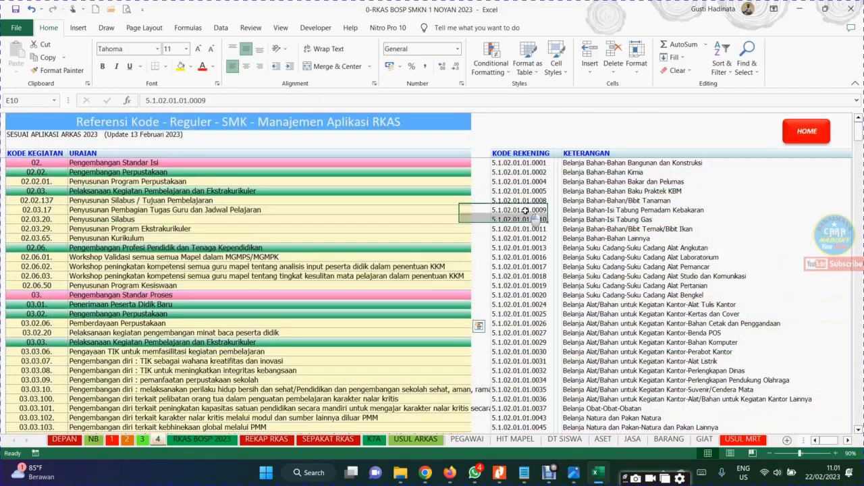
left_click(594, 265)
left_click(607, 238)
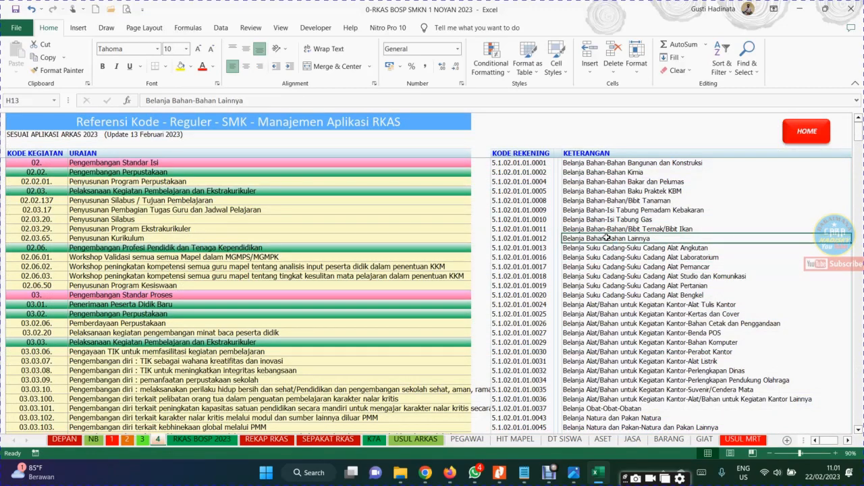
key("ctrl+f")
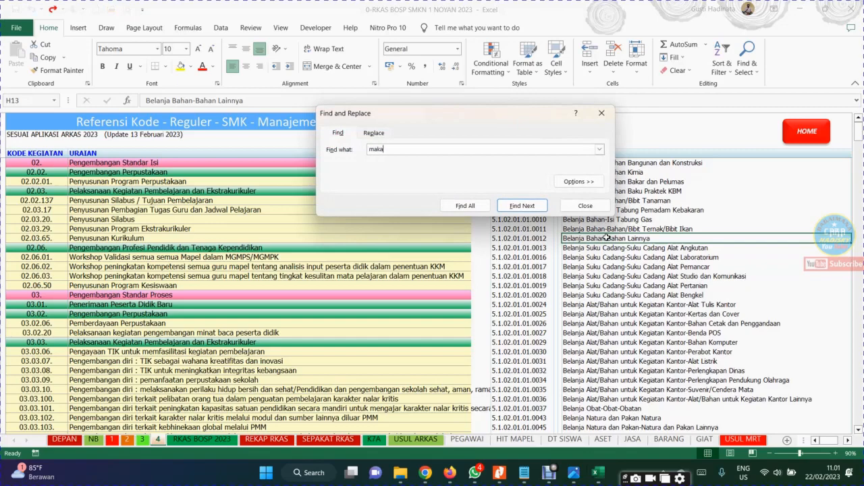
type("makan")
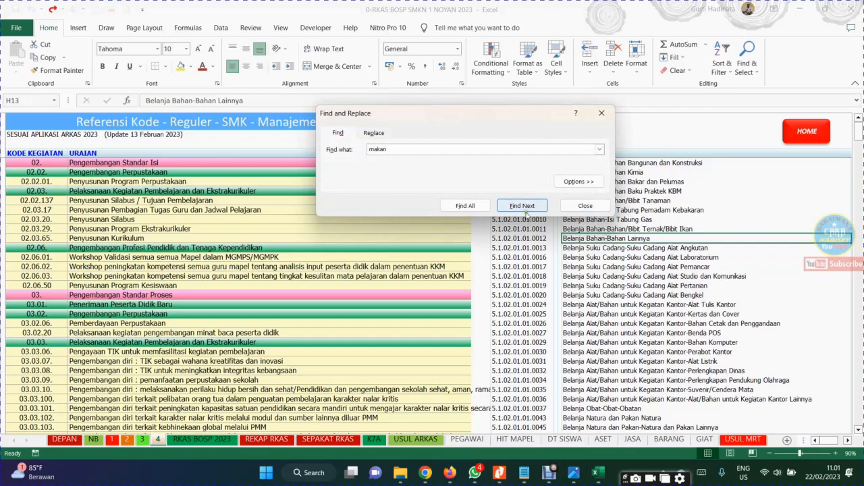
left_click(524, 210)
left_click(591, 320)
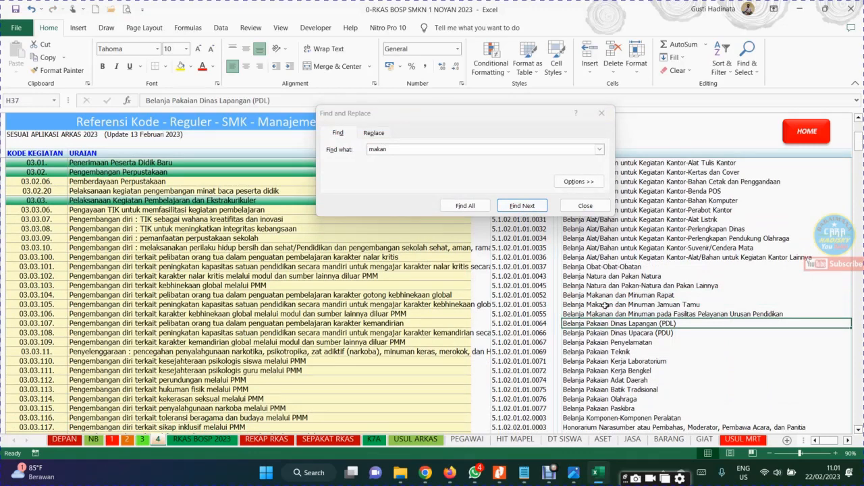
left_click(585, 206)
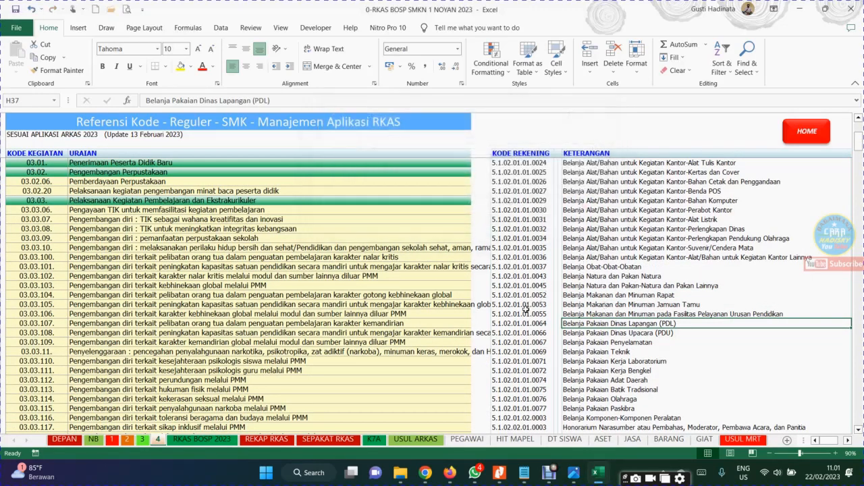
Copy account 5.1.02.01.01.0055 with its description and paste it as values into row 38 of the RKAS BOSP 2023 sheet
left_click_drag(523, 314, 598, 314)
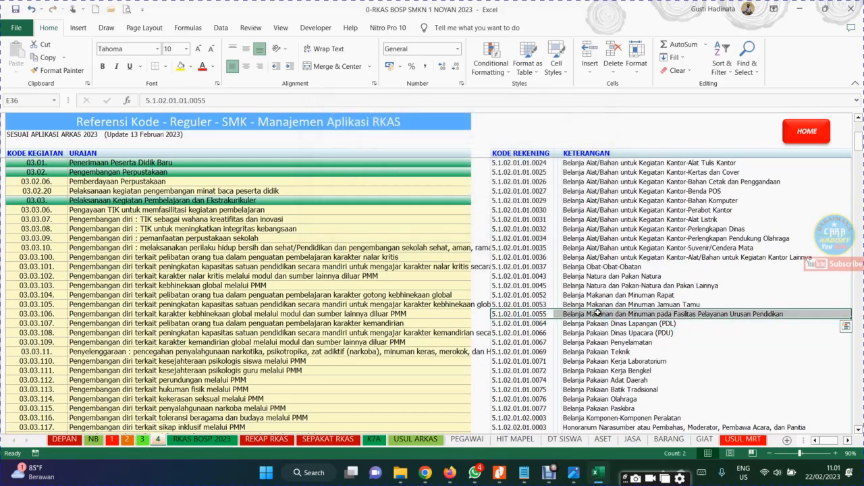
right_click(599, 315)
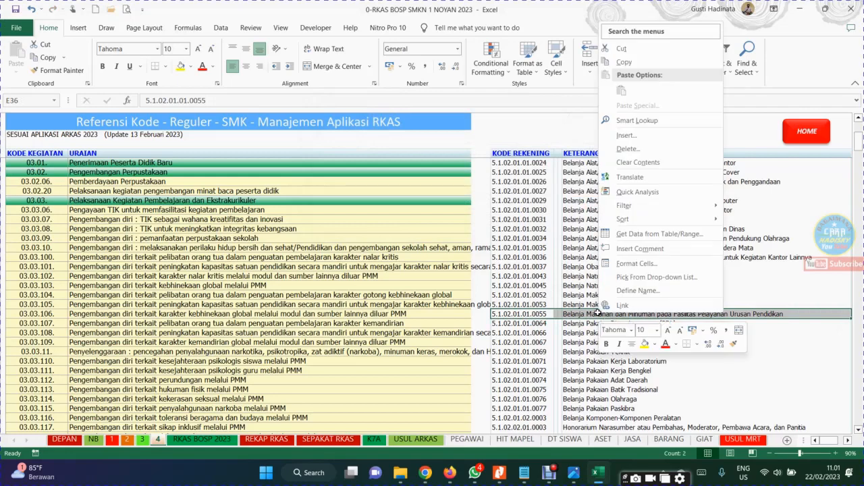
left_click(623, 61)
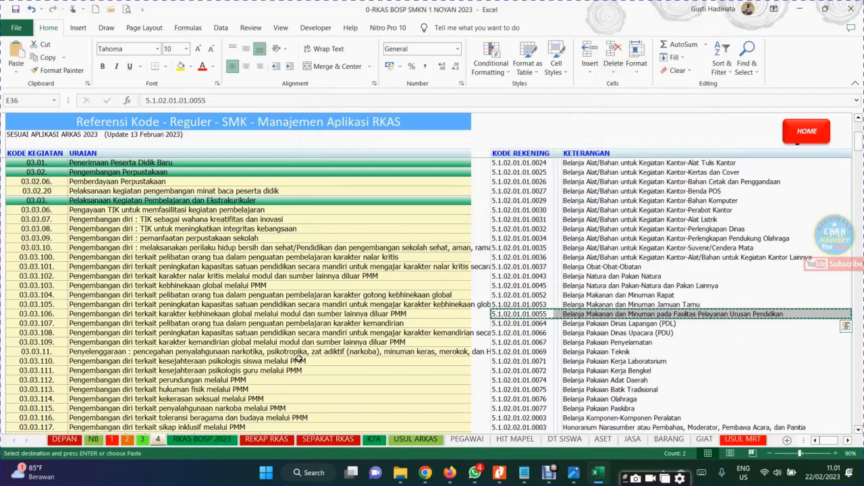
left_click(196, 442)
key("ctrl+v")
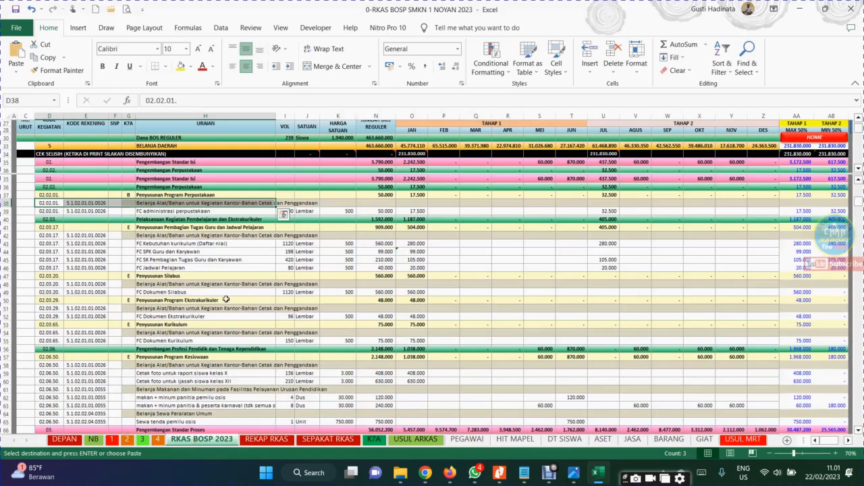
left_click(74, 204)
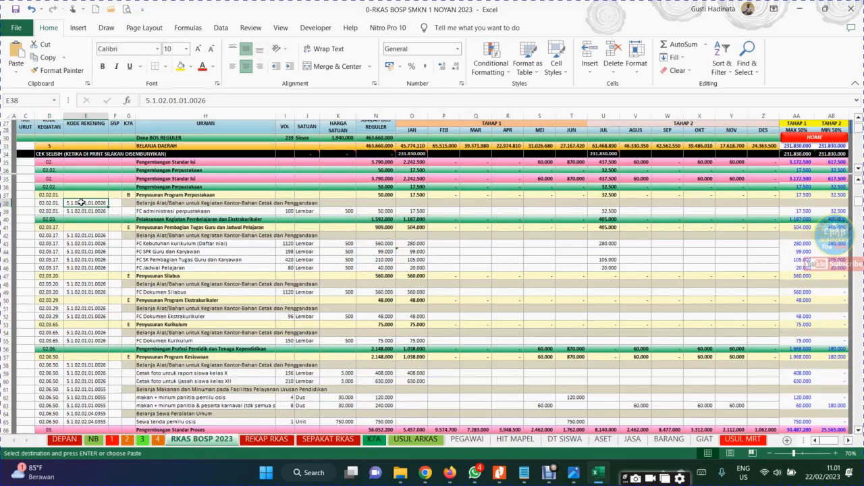
right_click(79, 202)
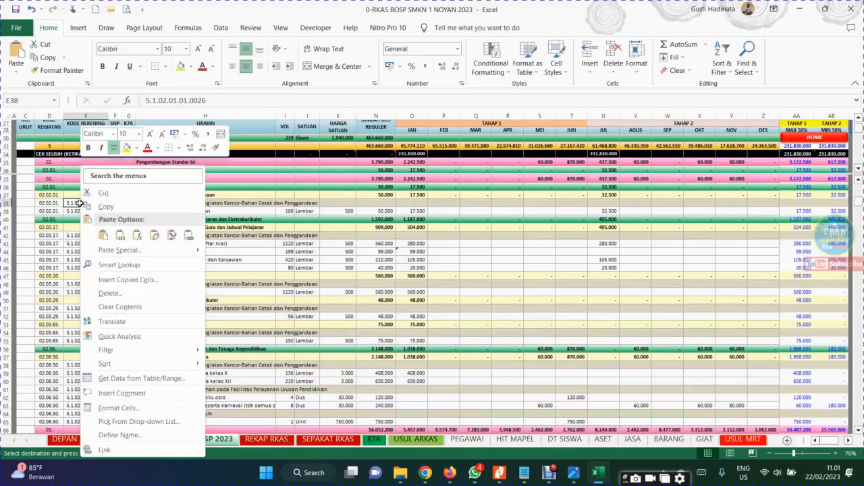
left_click(119, 234)
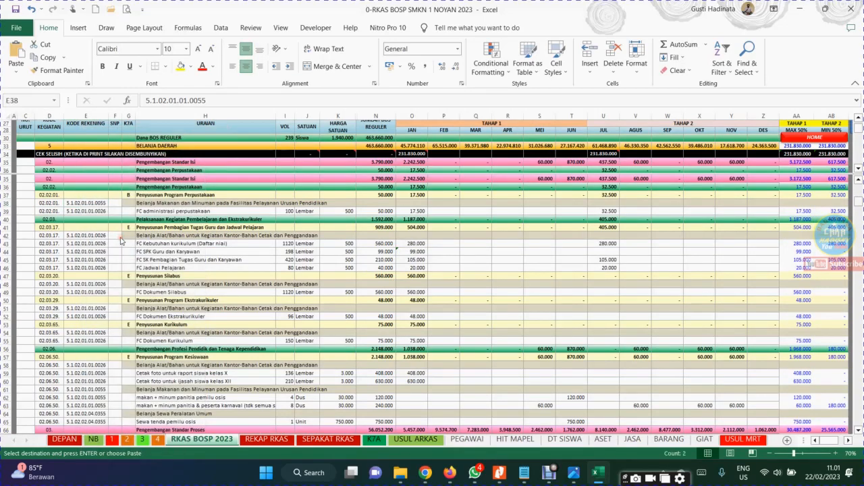
Check the pasted description in row 38, then undo the paste
left_click(170, 205)
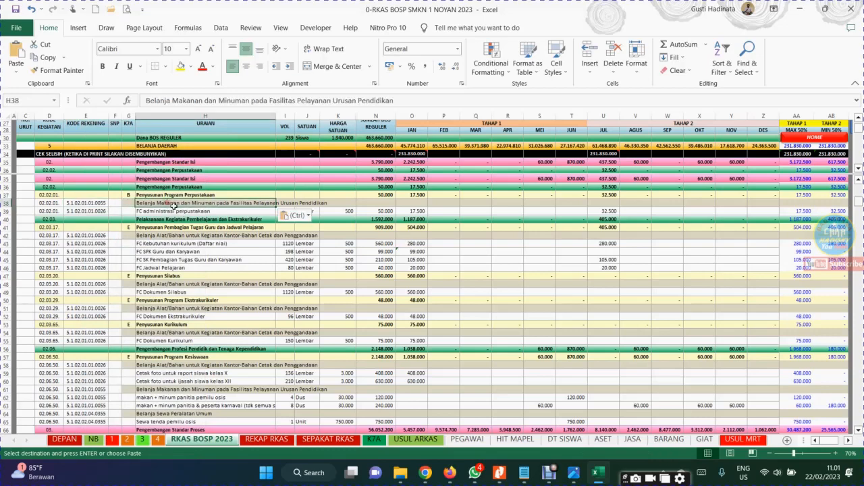
left_click(207, 234)
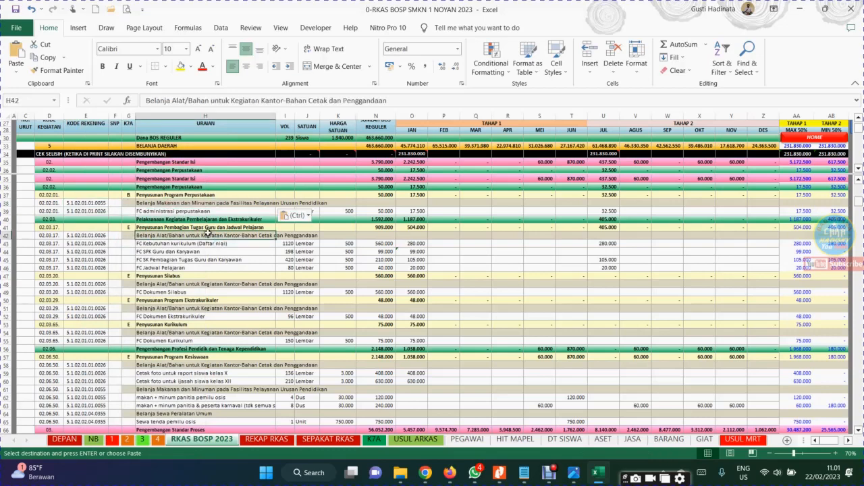
key("ctrl+z")
Examine the account description in row 38 and the FC administrasi perpustakaan expense line in row 39
left_click(169, 210)
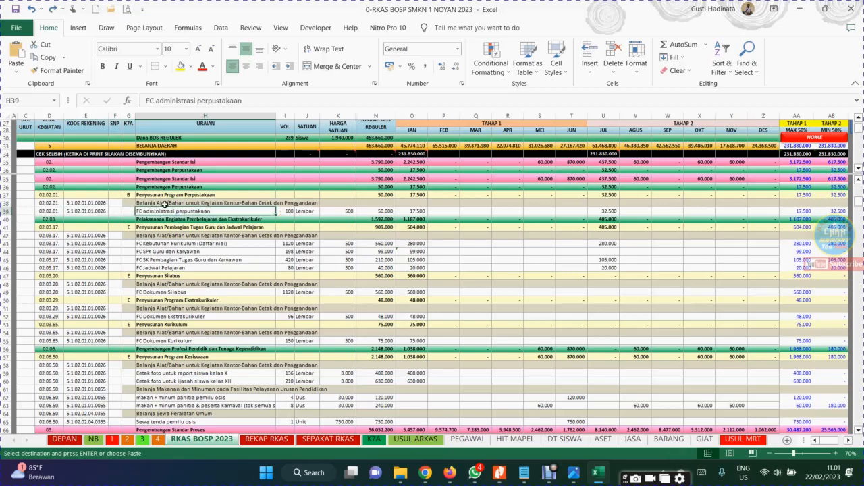
left_click(163, 203)
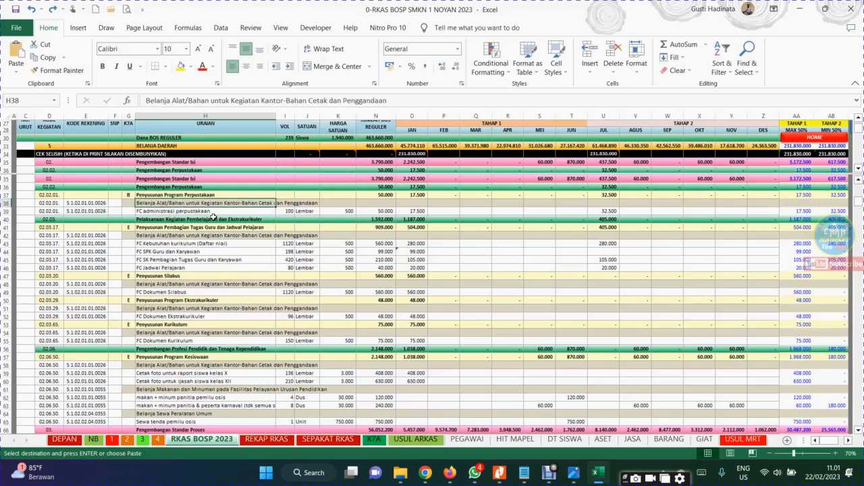
left_click(159, 211)
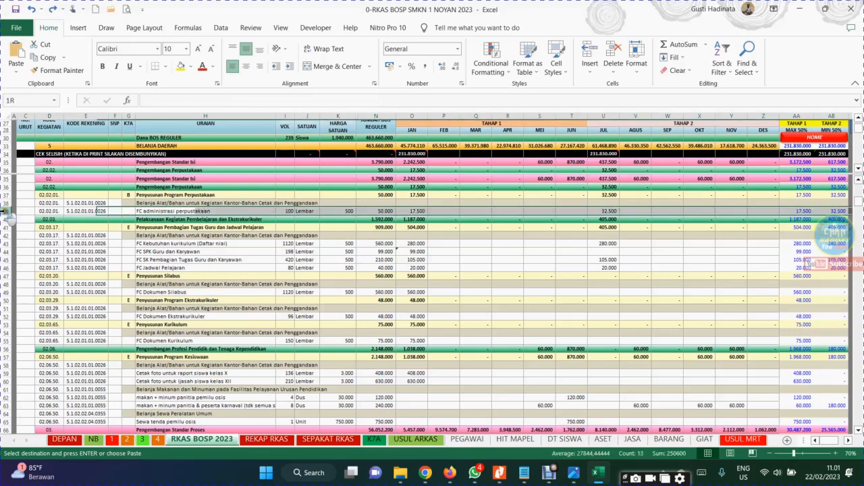
left_click(142, 261)
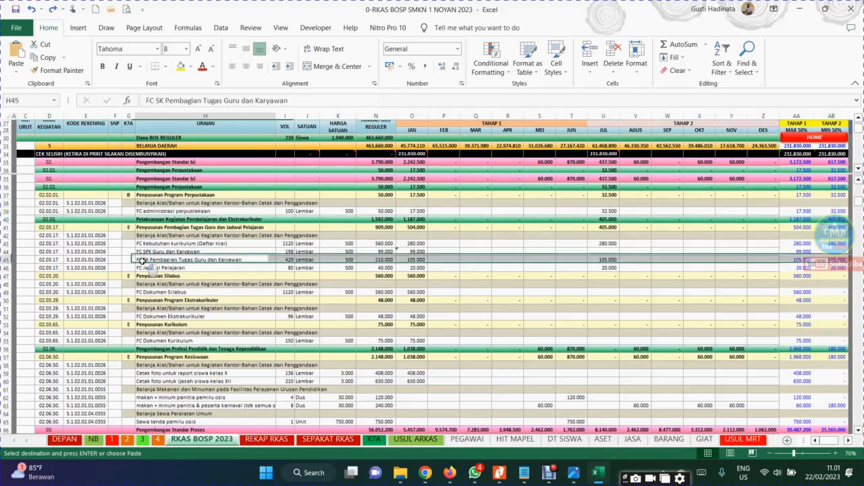
Duplicate the FC administrasi perpustakaan row by copying the whole of row 39 and inserting the copied cells there
left_click(5, 211)
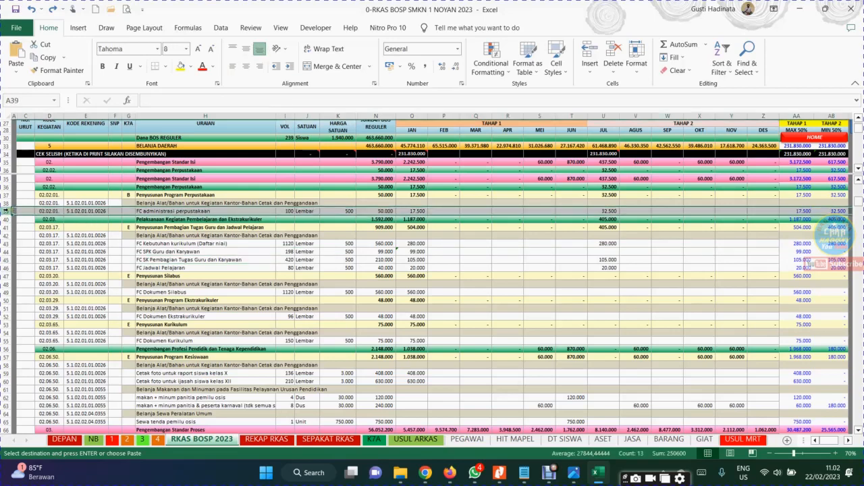
right_click(5, 211)
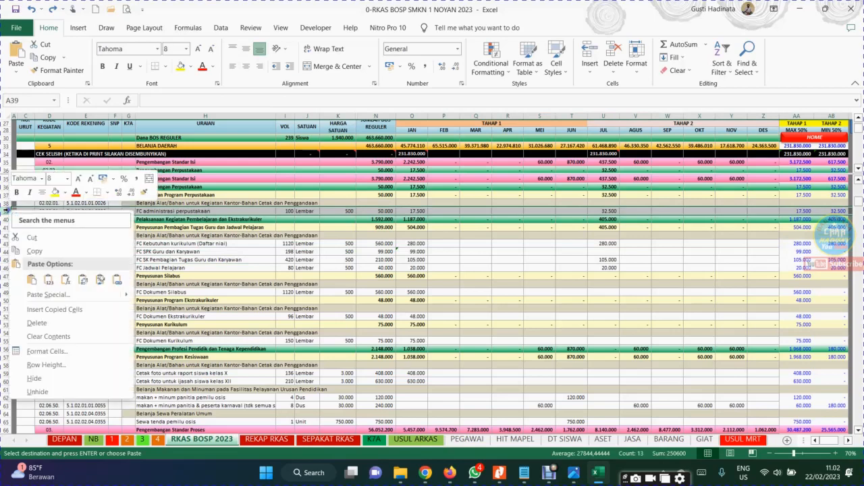
left_click(279, 228)
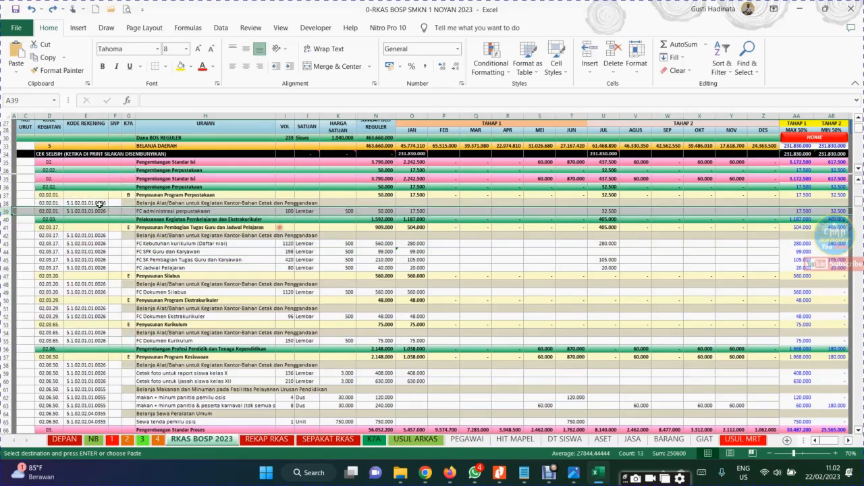
right_click(5, 211)
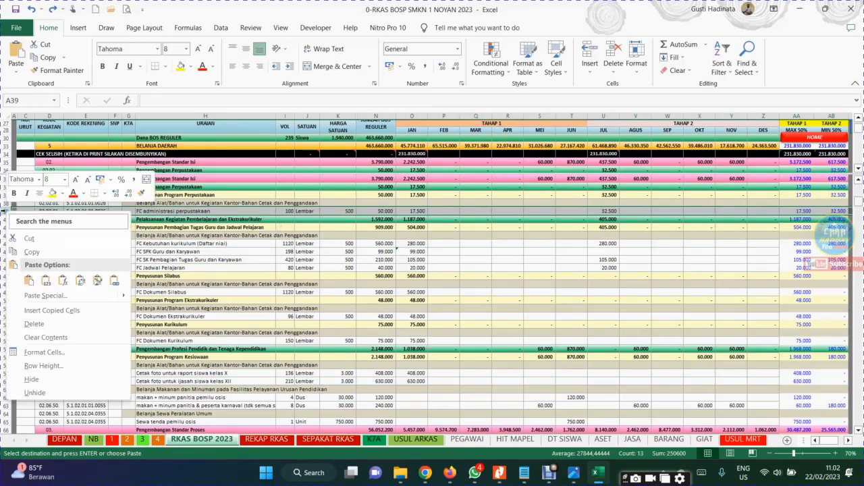
left_click(50, 252)
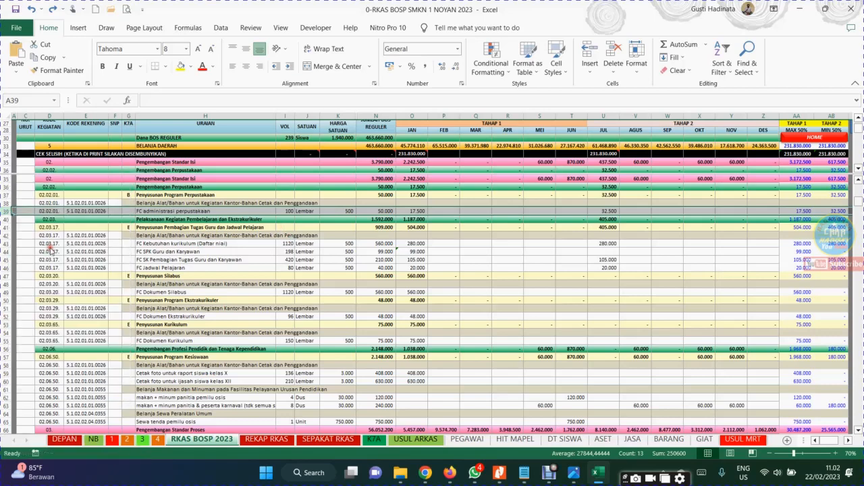
right_click(5, 211)
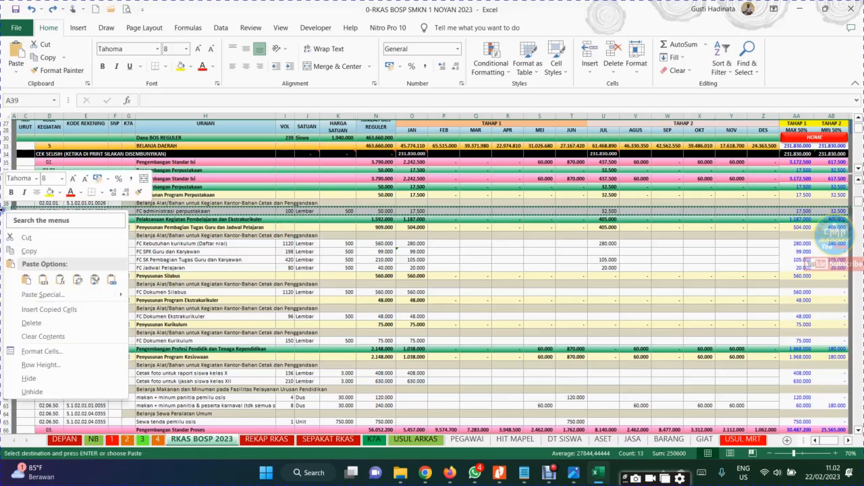
left_click(58, 311)
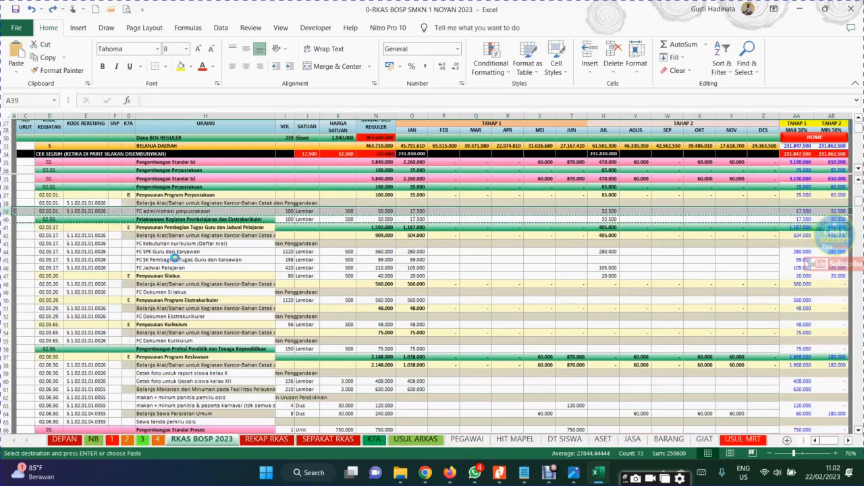
Review the duplicated FC administrasi perpustakaan row across the TAHAP 2 month columns through DES
left_click(175, 259)
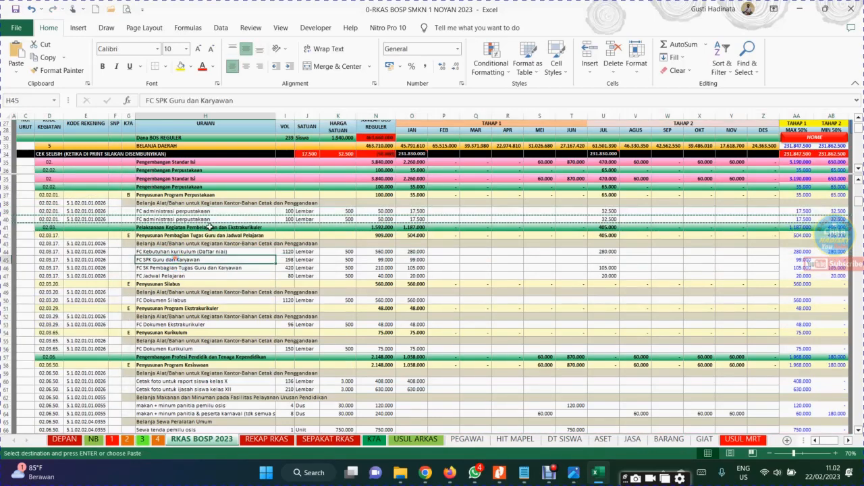
left_click(657, 211)
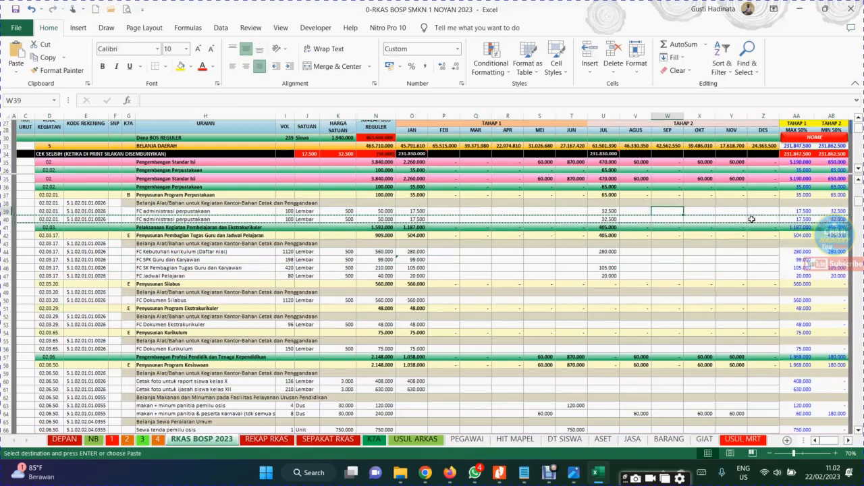
left_click(767, 212)
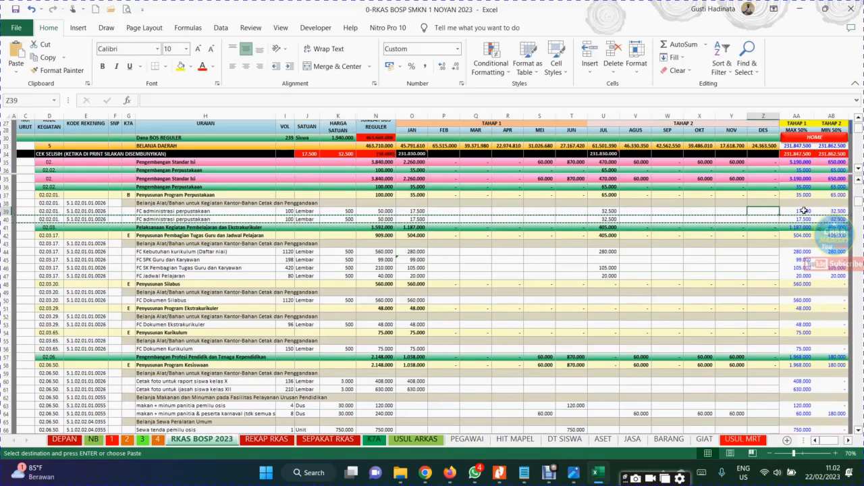
Rename the duplicated expense in row 40 as FC administrasi bla.. and set its VOL to 60
left_click(804, 211)
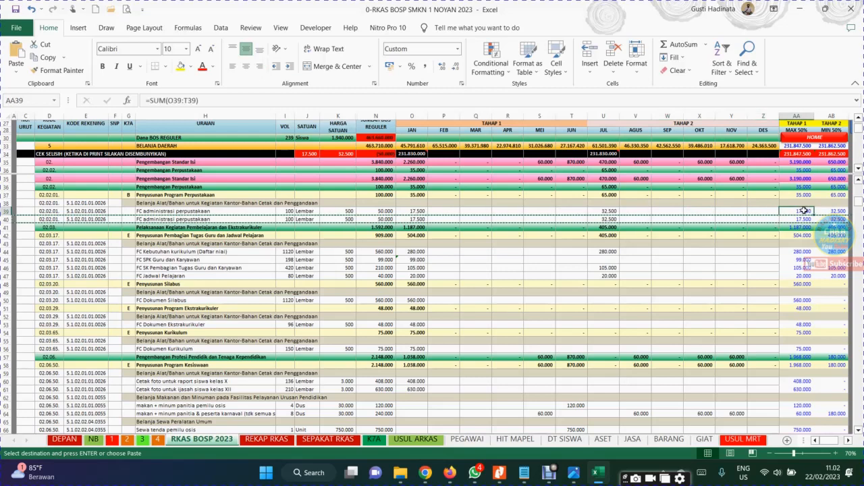
left_click(179, 211)
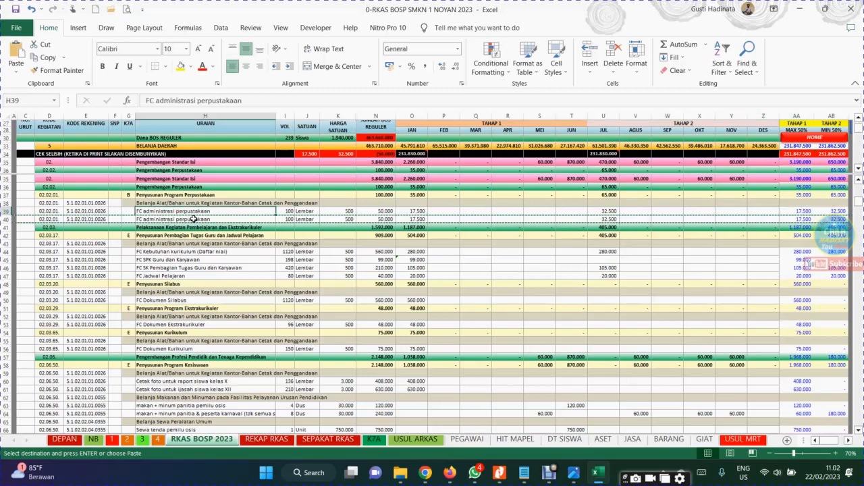
double_click(194, 219)
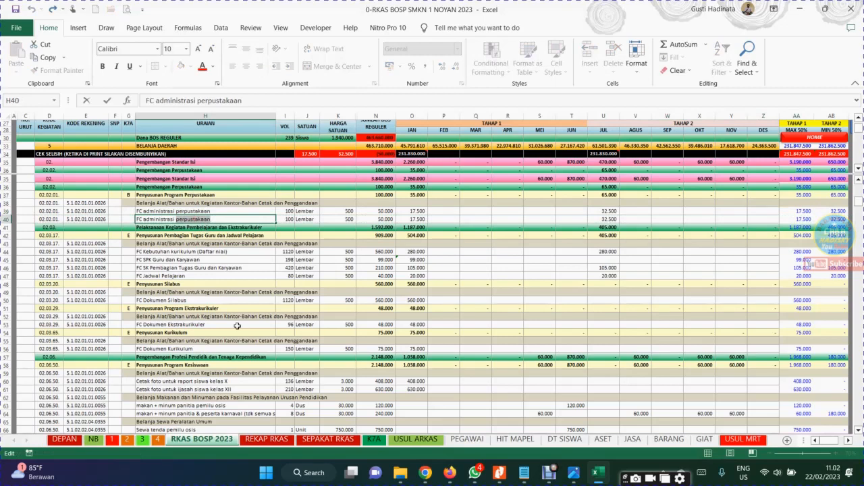
type("bi")
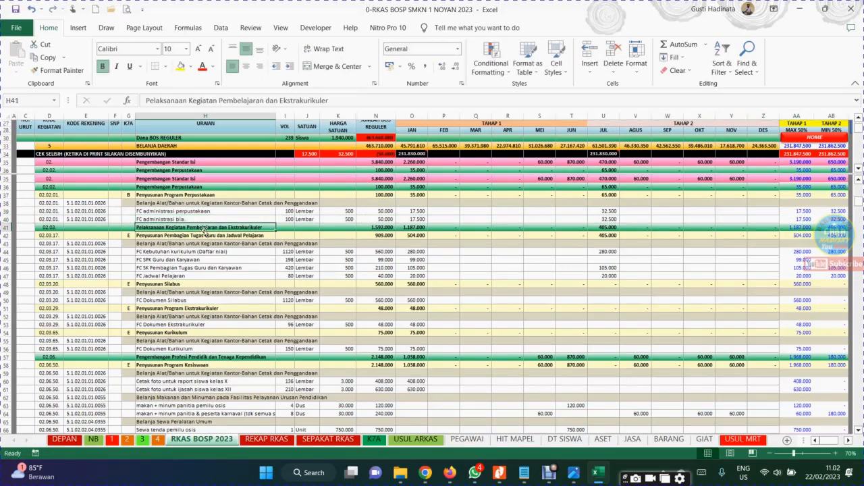
left_click(290, 219)
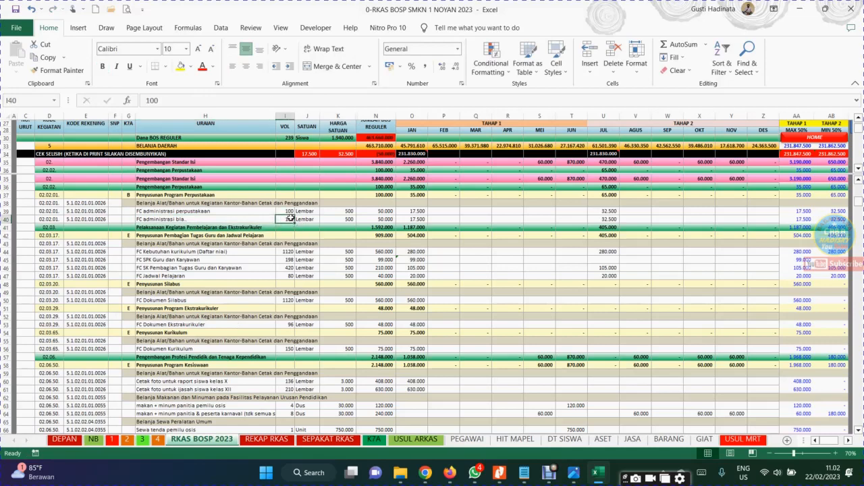
type("60")
left_click(330, 219)
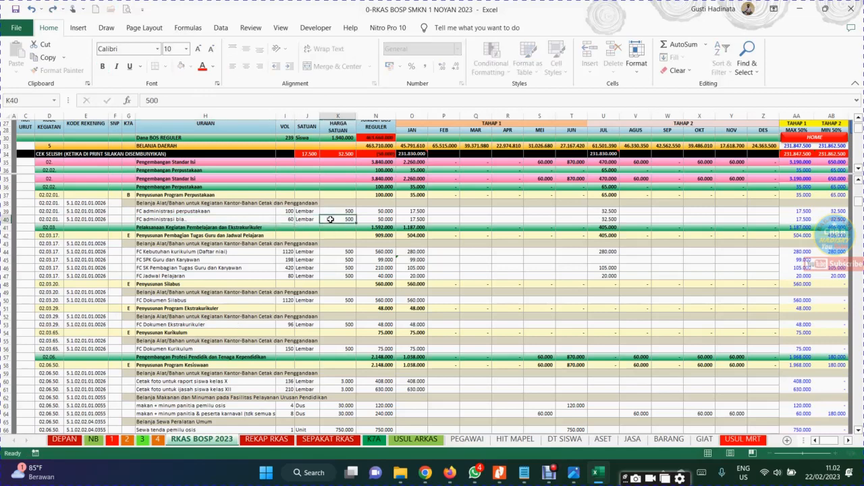
Clear the JUL amount of the FC administrasi bla.. row and make its JUN amount reference the JAN amount with =O40
left_click(604, 221)
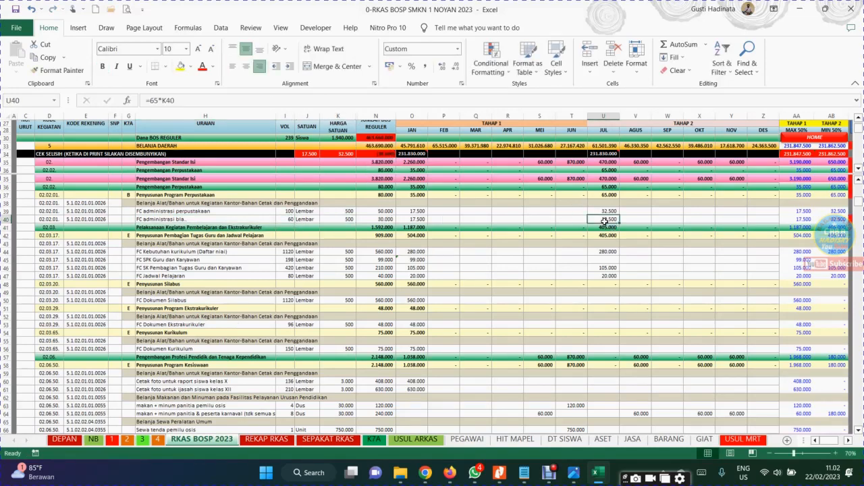
key("Delete")
left_click(561, 221)
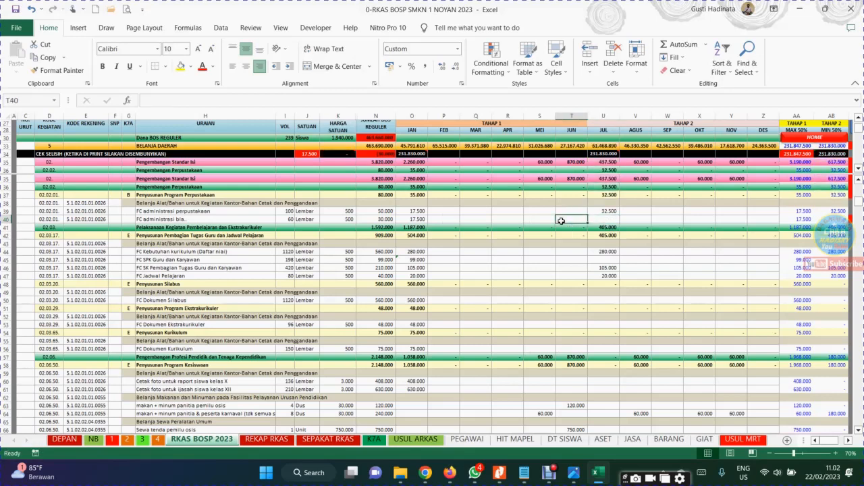
type("=")
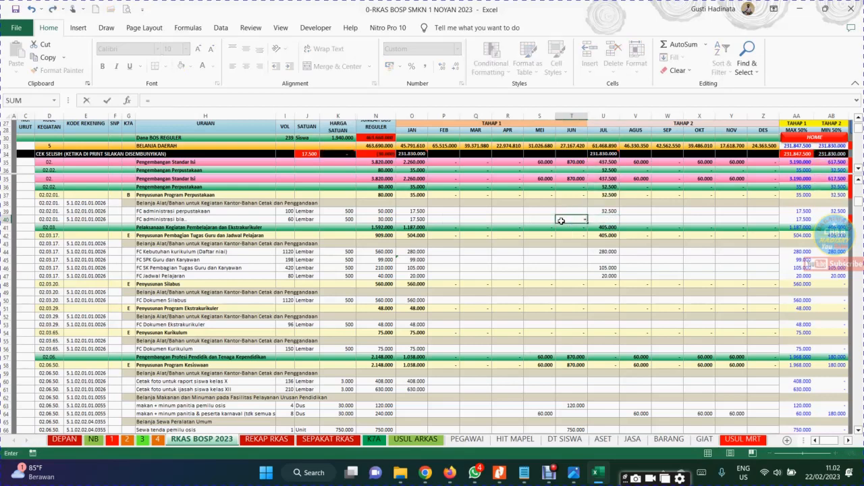
left_click(417, 219)
key("Return")
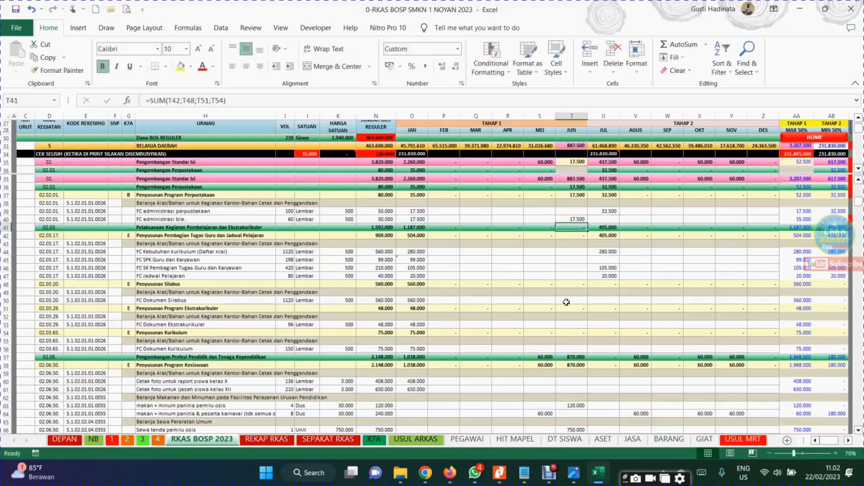
Review the month cells of row 40 and check which rows the Penyusunan Program Perpustakaan total in N37 sums
left_click(565, 301)
left_click(597, 218)
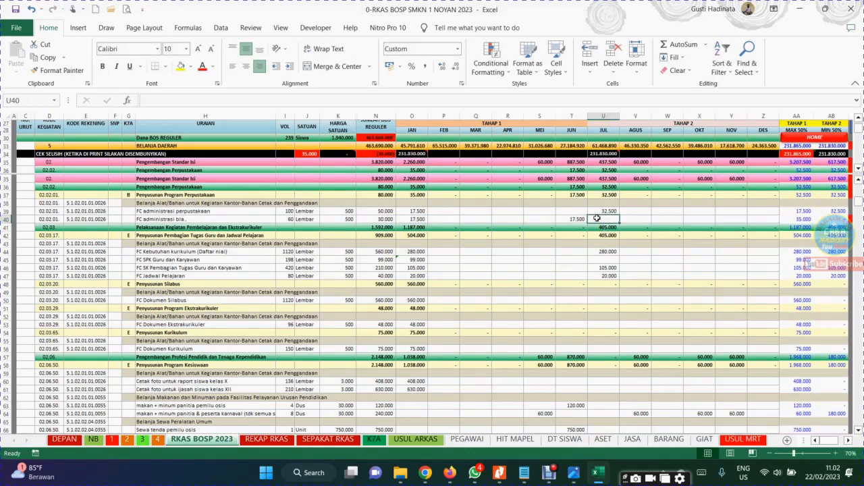
left_click(728, 219)
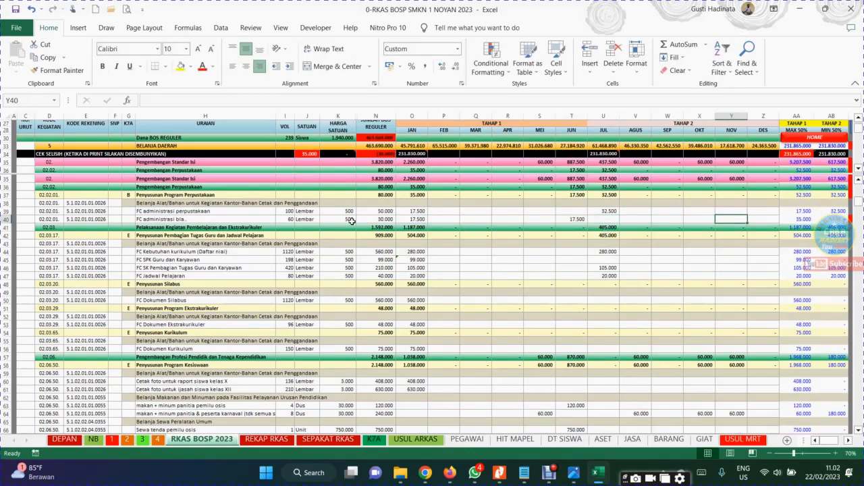
left_click(383, 195)
left_click(380, 203)
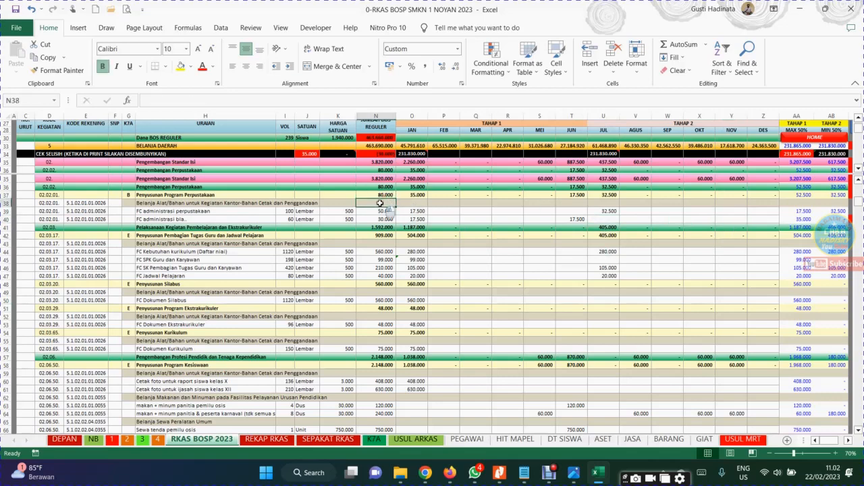
left_click_drag(380, 203, 381, 219)
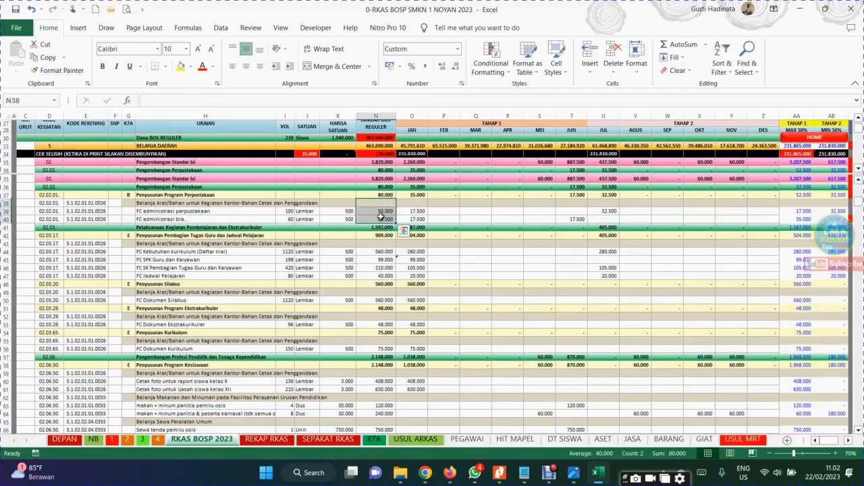
left_click(370, 195)
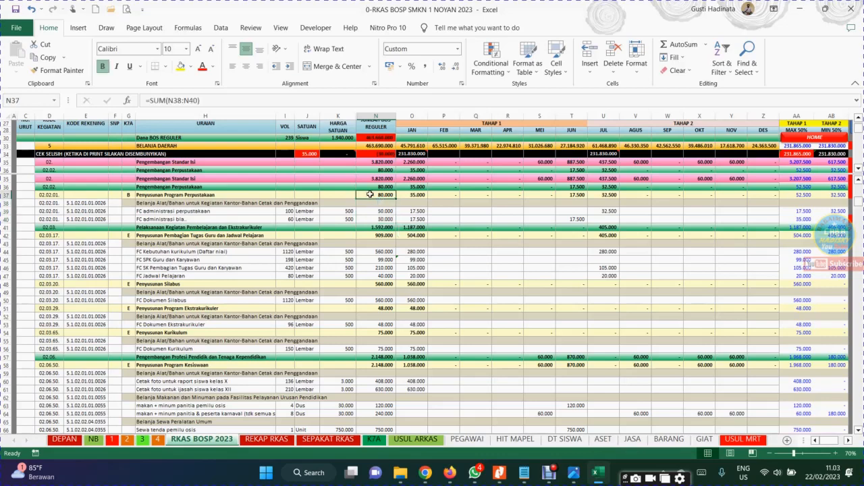
left_click(314, 103)
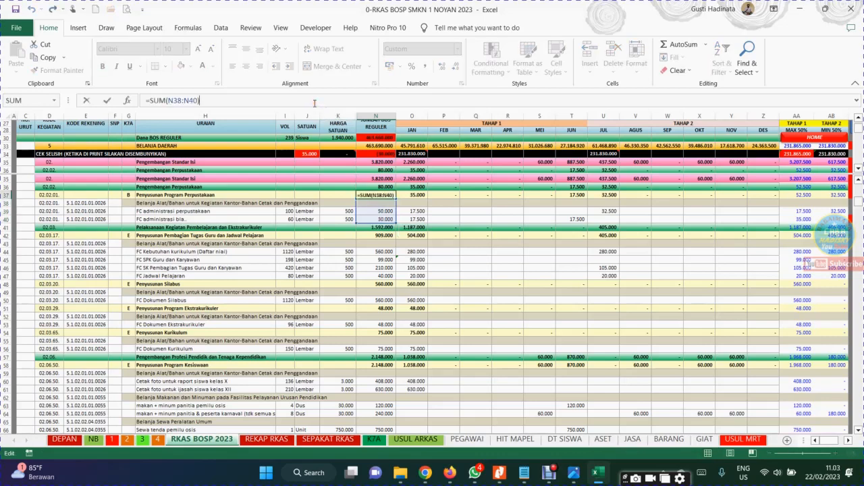
key("Return")
Inspect the SUM formulas in column N for Pengembangan Perpustakaan, Pelaksanaan Kegiatan Pembelajaran dan Ekstrakurikuler, and Pengembangan Standar Isi
left_click(378, 187)
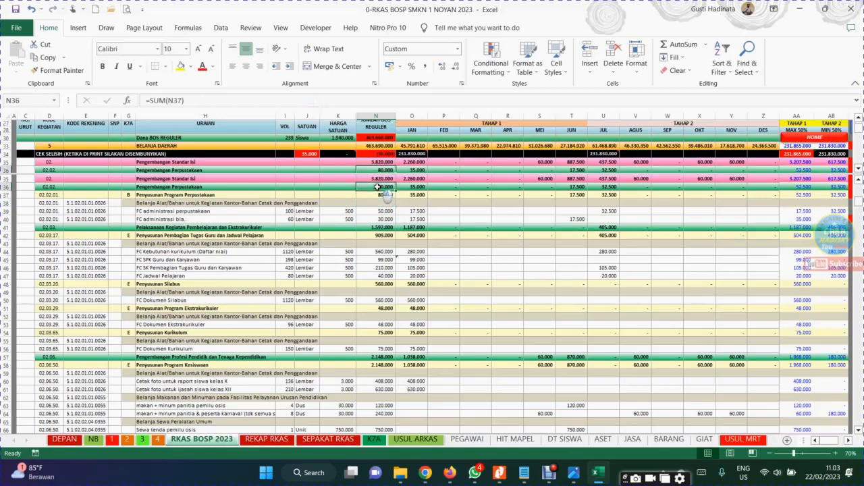
left_click(376, 227)
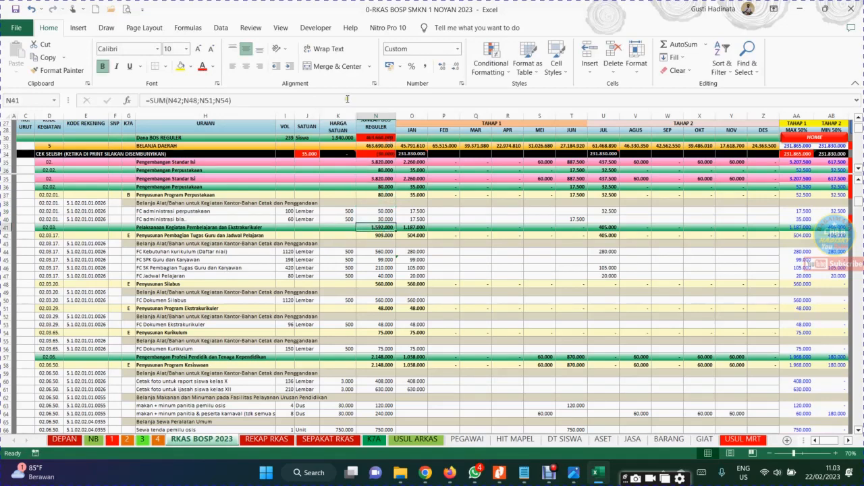
double_click(376, 227)
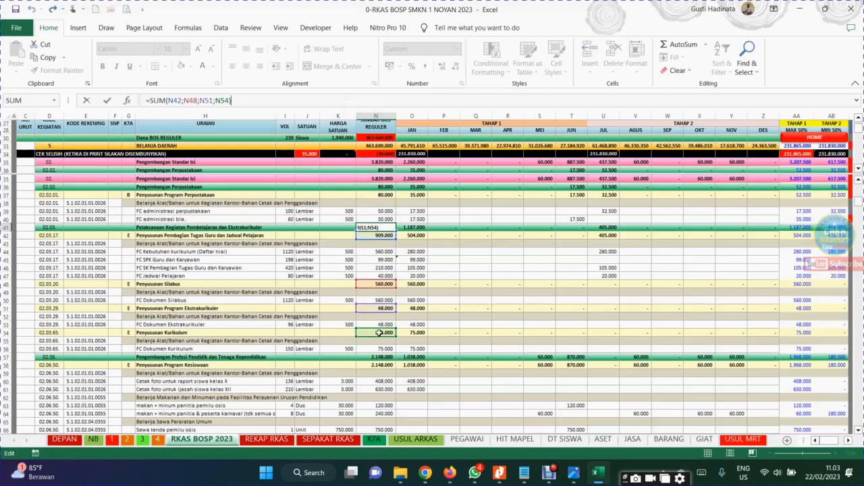
key("Escape")
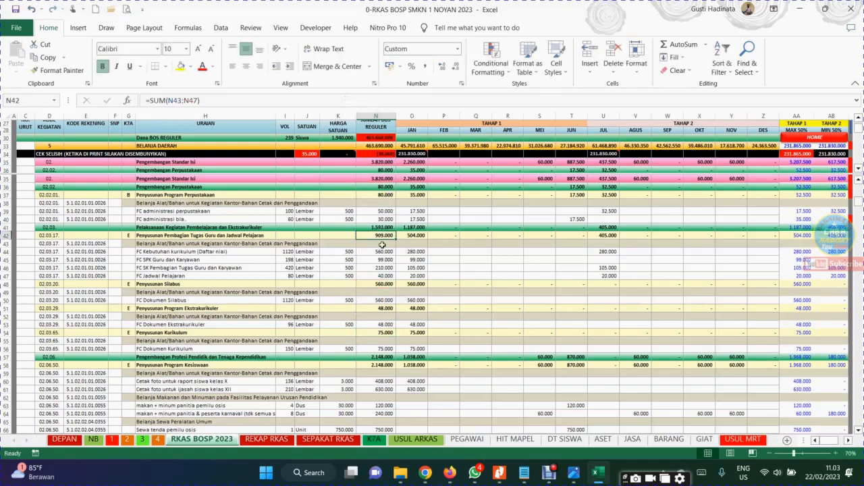
left_click(369, 179)
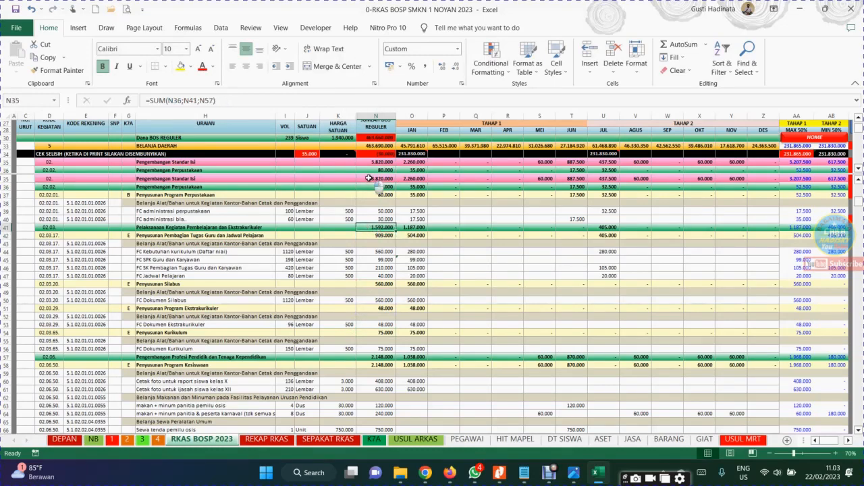
left_click(345, 97)
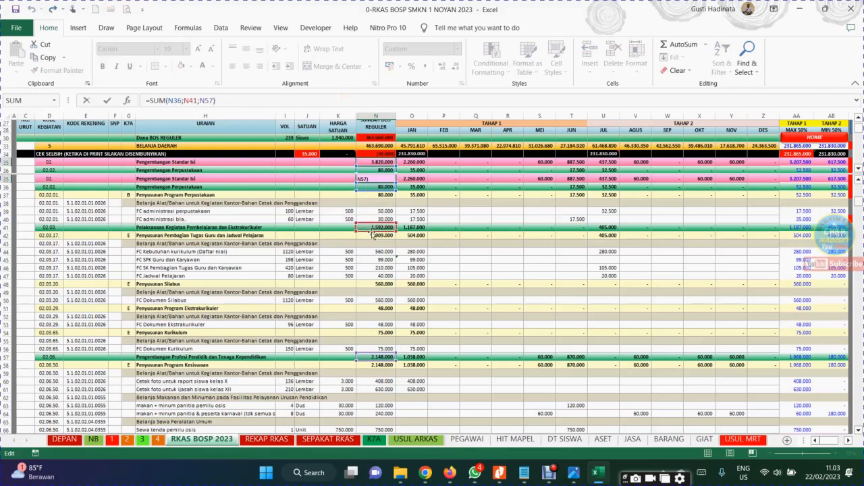
key("Return")
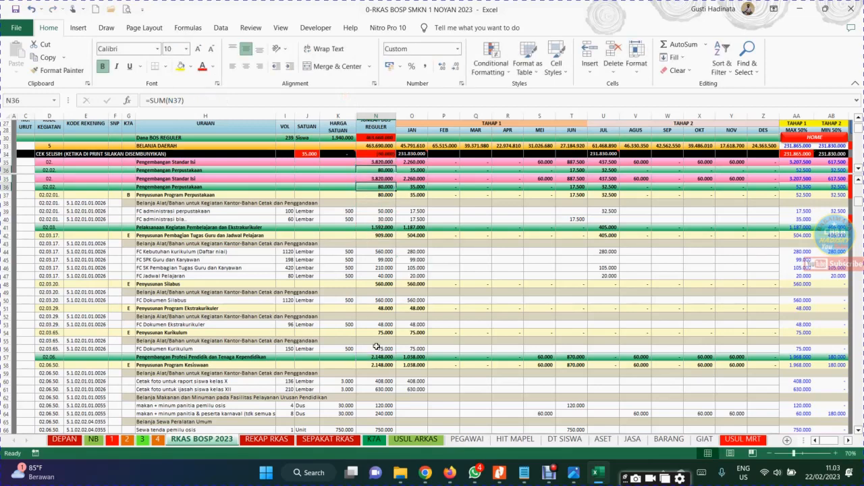
key("Up")
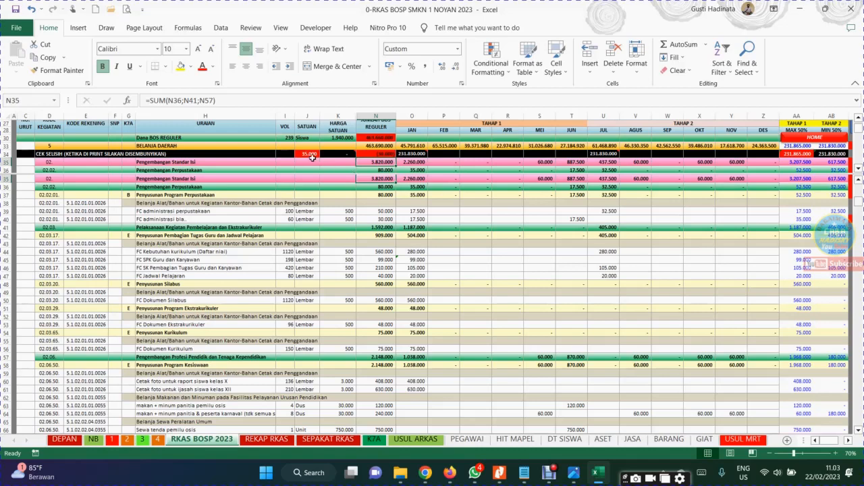
Check the CEK SELISIH formulas and cell comments for the semester 1 difference and the overall budget difference in row 34
left_click(307, 155)
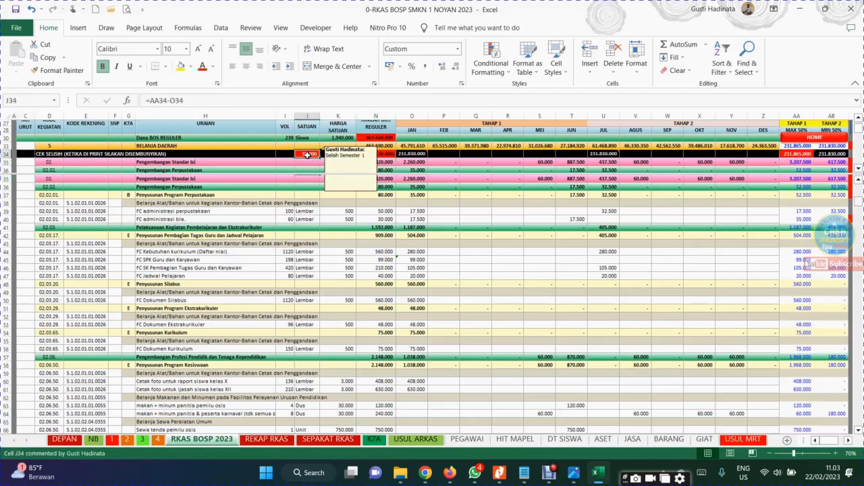
left_click(411, 251)
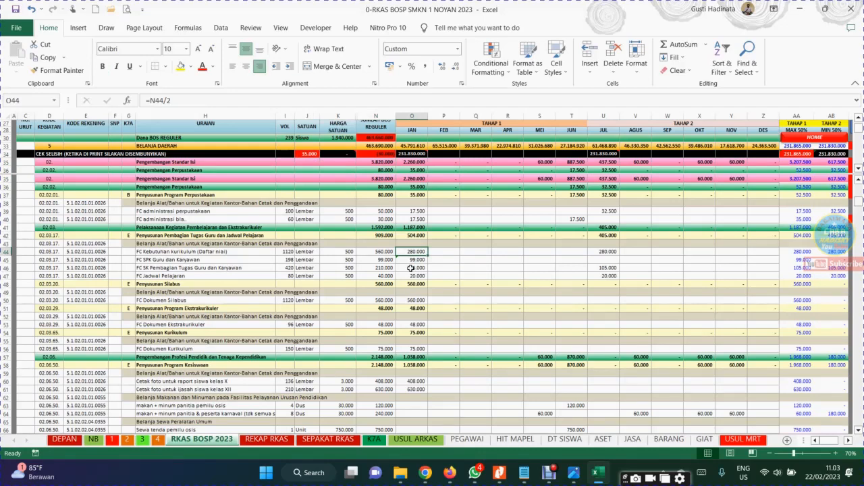
left_click(387, 153)
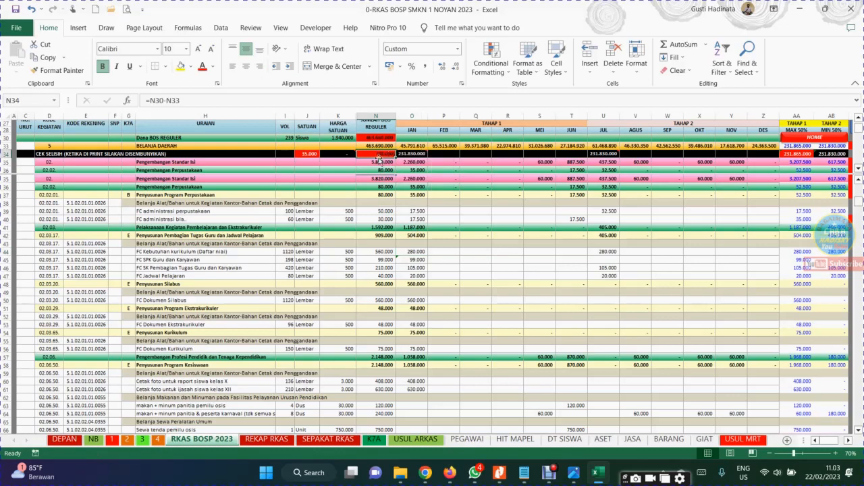
mouse_move(388, 154)
Clear the contents of the FC administrasi bla.. row from KODE KEGIATAN through JUN (D40:T40)
left_click(571, 218)
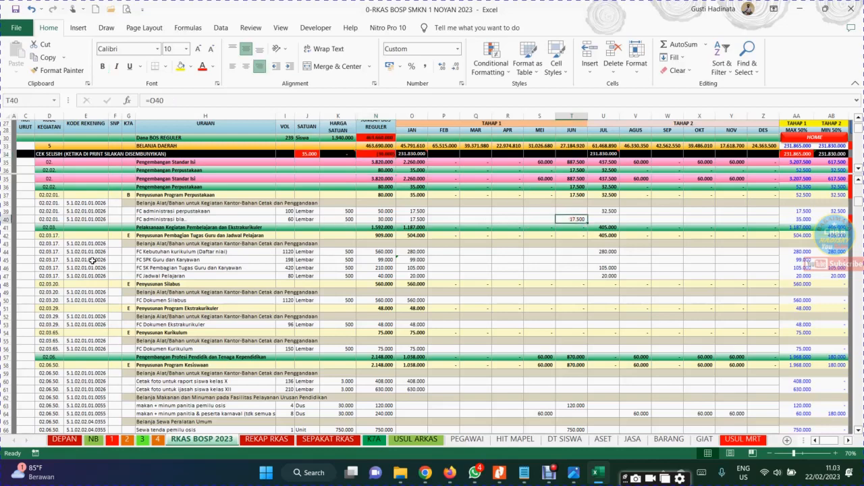
left_click_drag(42, 219, 567, 222)
key("Delete")
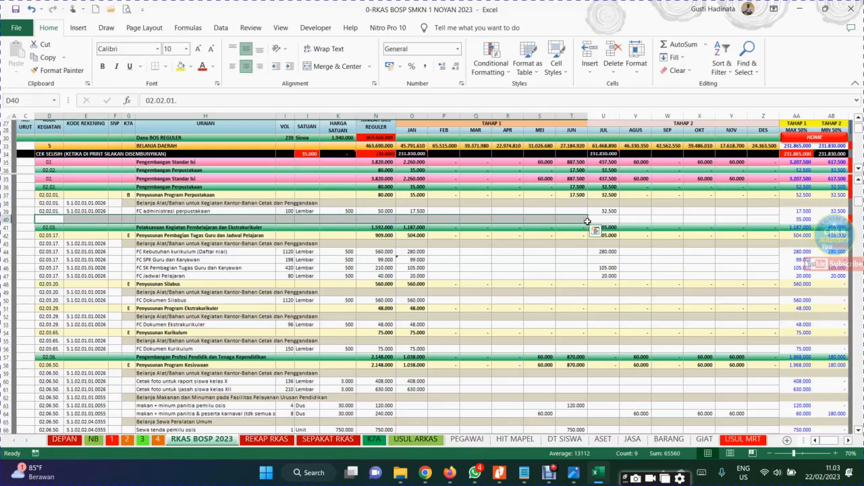
left_click(507, 267)
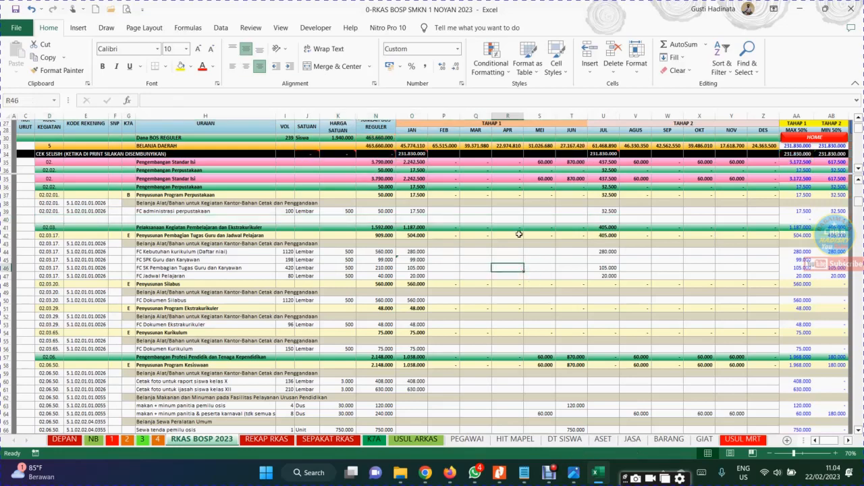
Examine the JAN, JUMLAH BOS REGULER and VOL formulas of the FC SK Pembagian Tugas Guru dan Karyawan row
left_click(474, 204)
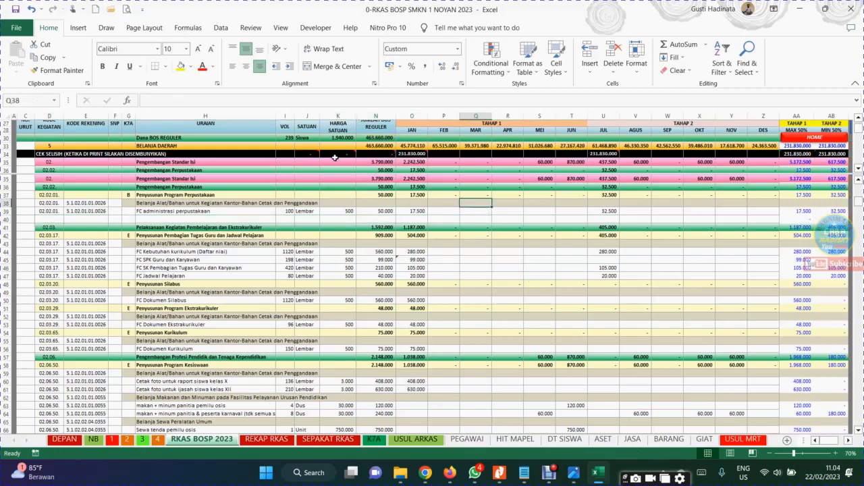
left_click(393, 293)
left_click(478, 266)
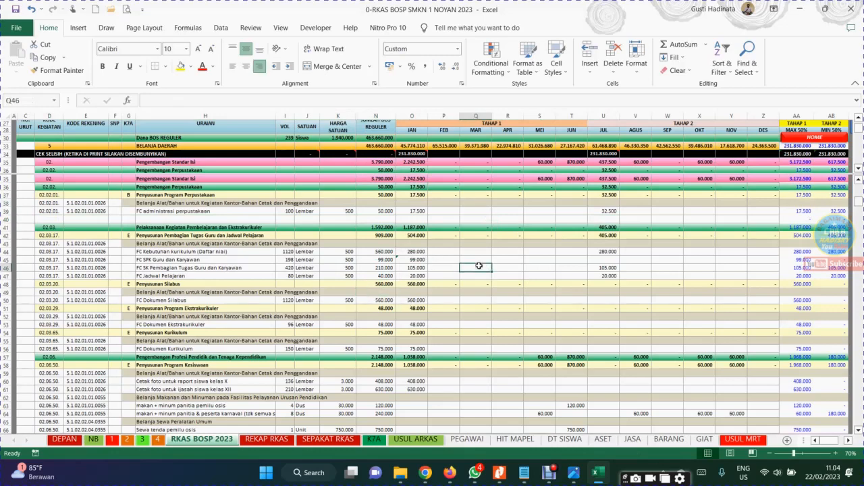
left_click(412, 269)
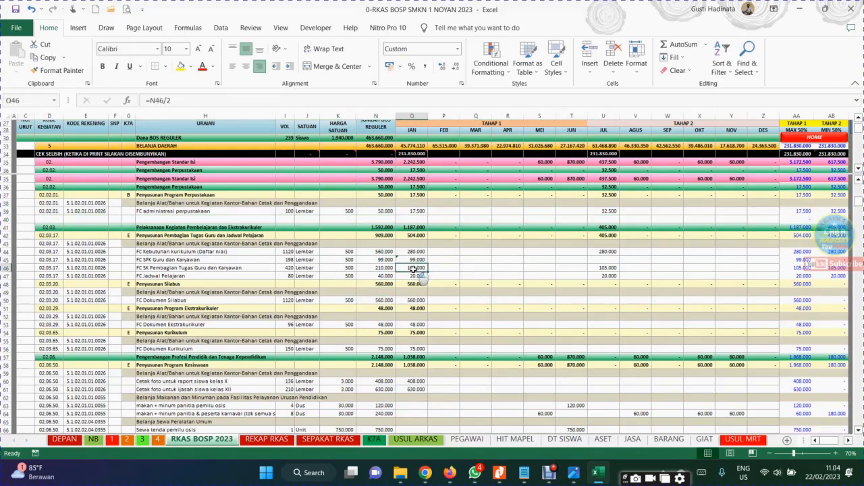
left_click(383, 269)
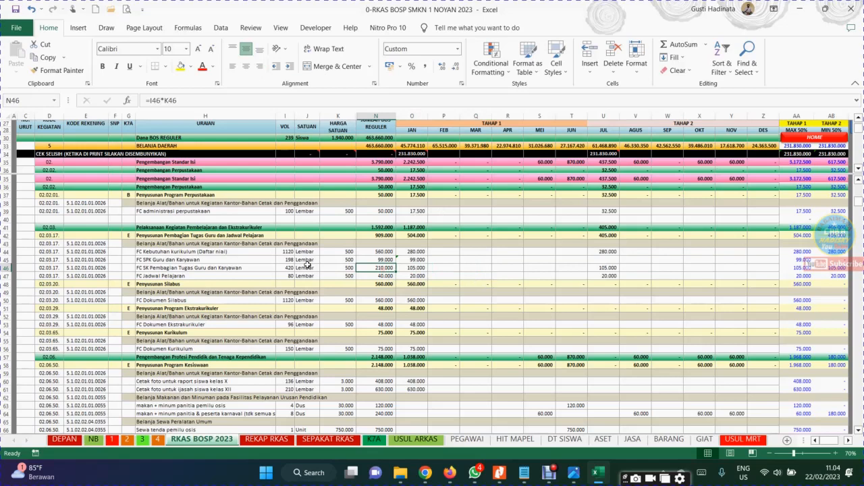
left_click(285, 268)
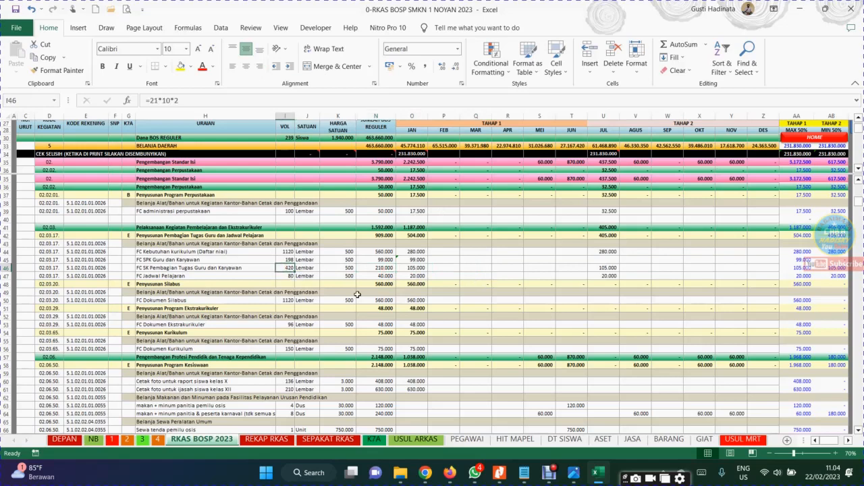
Try a VOL of 300 in the FC SK Pembagian Tugas Guru dan Karyawan row and check the differences in the CEK SELISIH row
type("300")
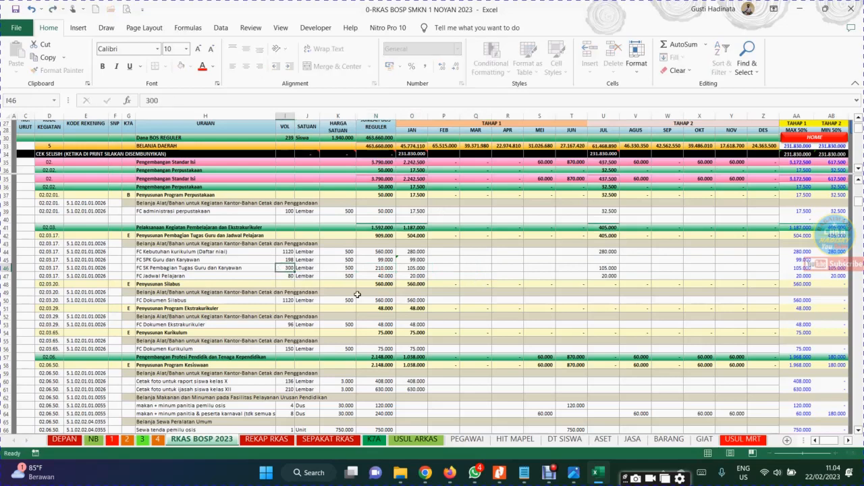
key("Return")
left_click(443, 292)
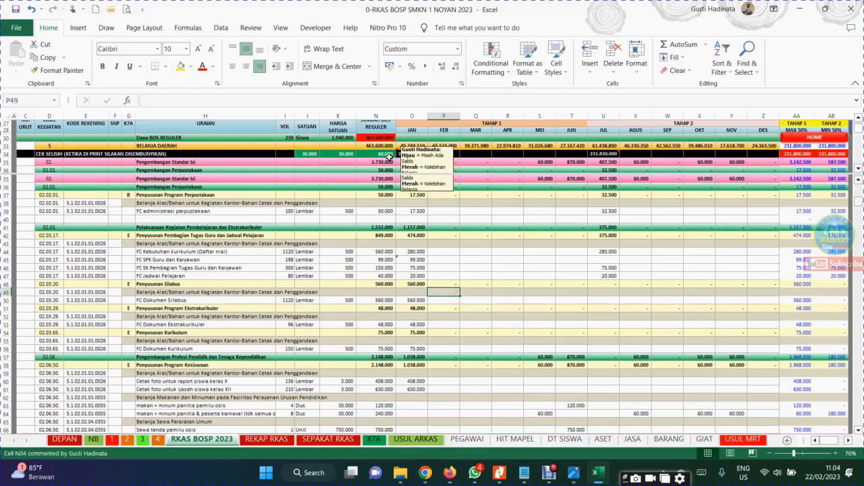
left_click(372, 154)
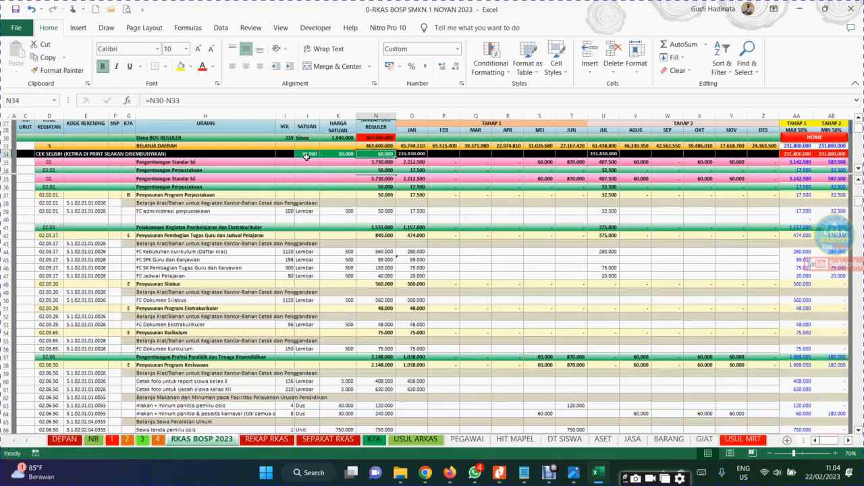
mouse_move(343, 156)
left_click(281, 269)
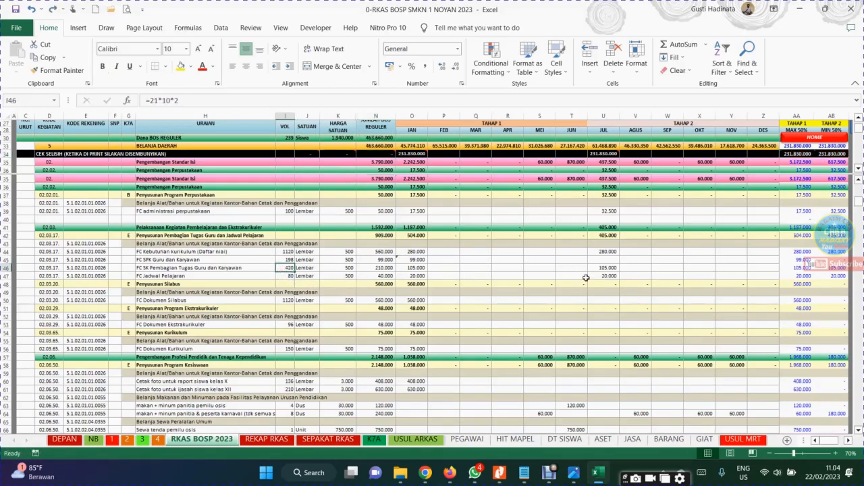
Examine the JAN and JUL formulas of the FC SK Pembagian Tugas Guru dan Karyawan row and the JAN total of Penyusunan Program Ekstrakurikuler
left_click(422, 268)
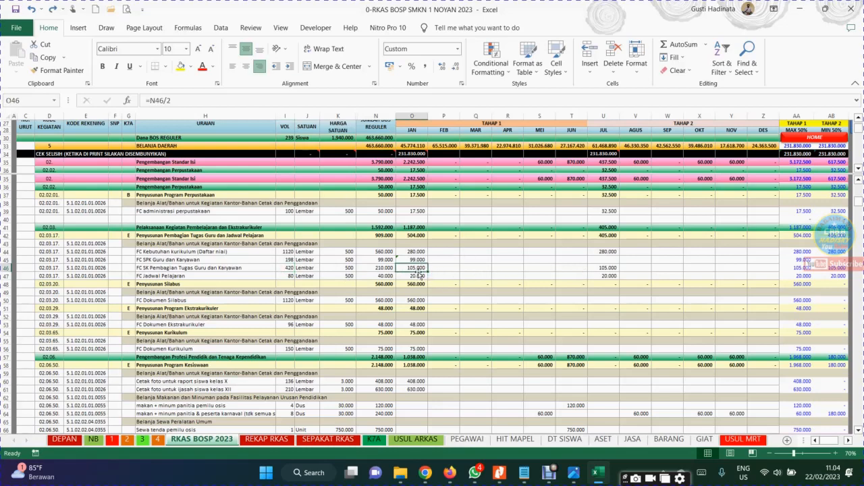
left_click_drag(416, 266, 604, 268)
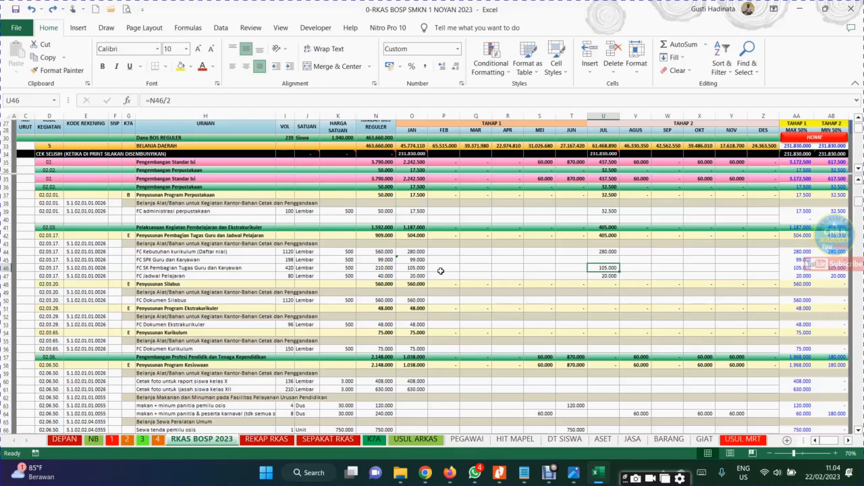
key("ctrl+z")
left_click(498, 299)
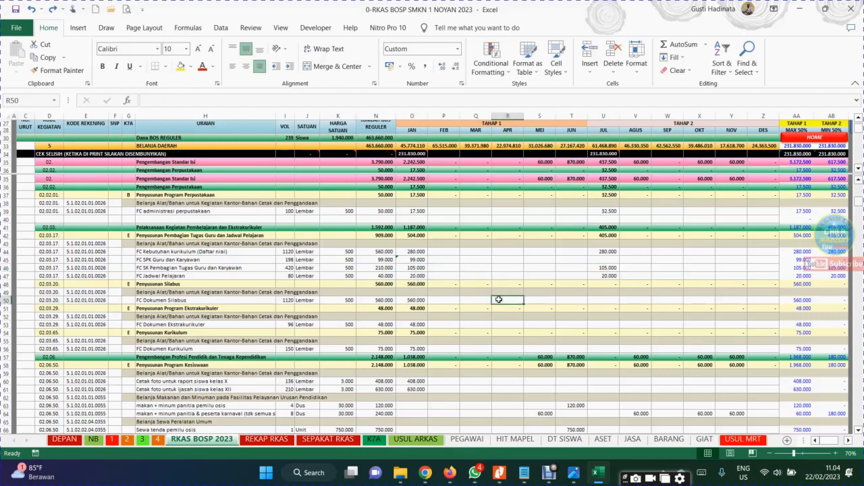
left_click(6, 259)
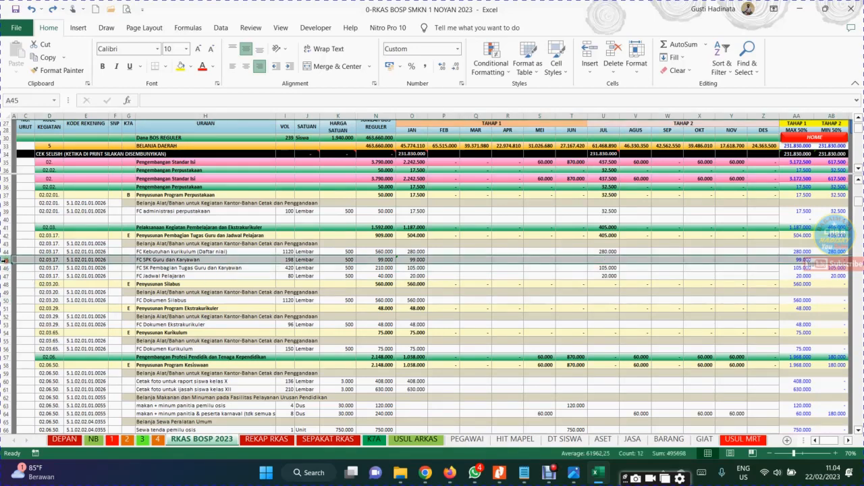
left_click(418, 308)
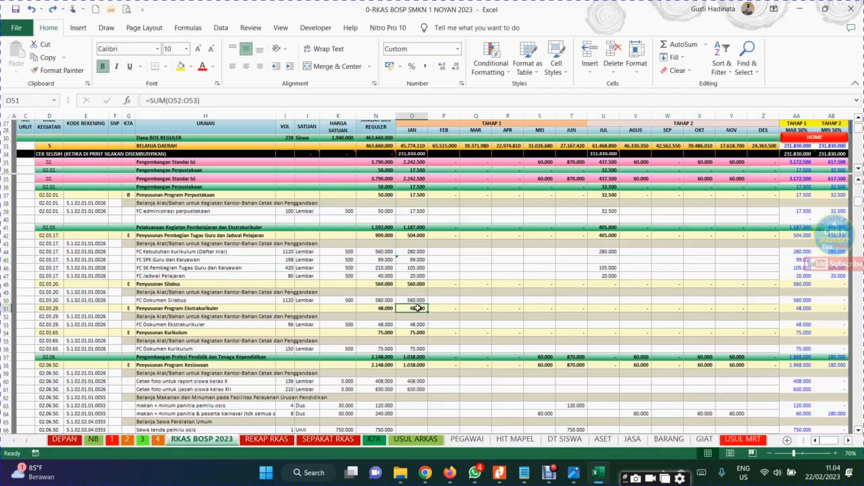
Trace the cells summed in column N for Penyusunan Pembagian Tugas Guru dan Jadwal Pelajaran and Pelaksanaan Kegiatan Pembelajaran dan Ekstrakurikuler
left_click(379, 236)
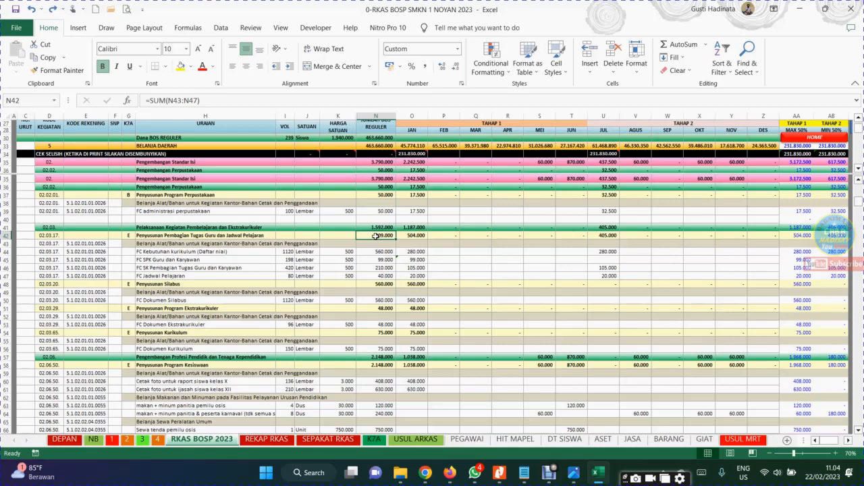
double_click(380, 235)
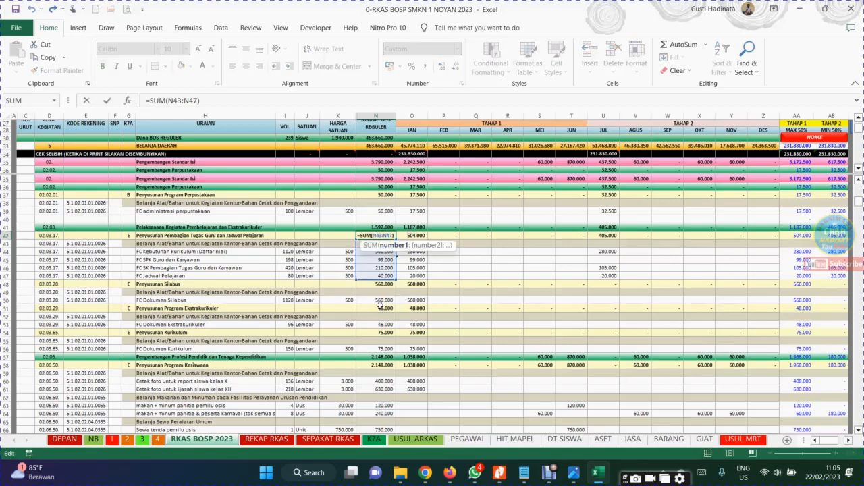
key("Return")
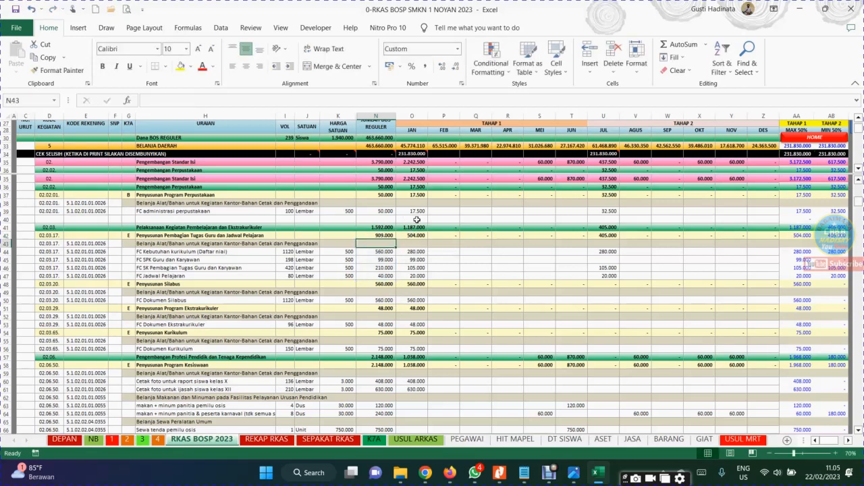
left_click(371, 228)
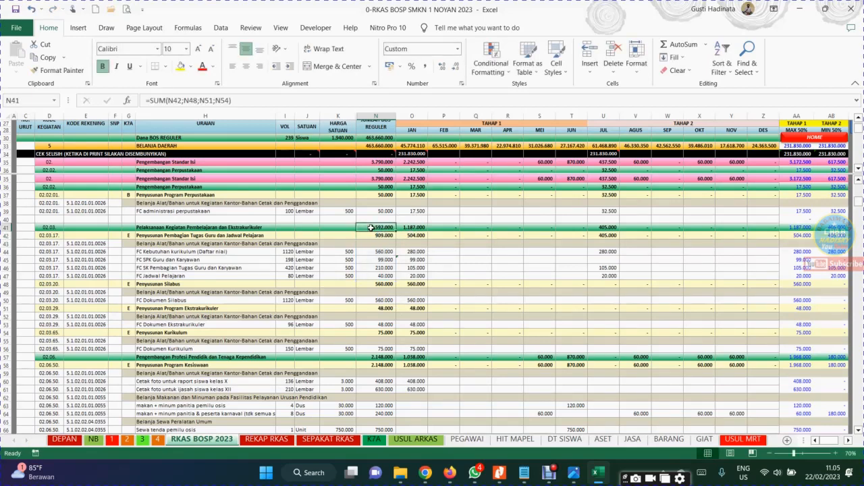
left_click(554, 477)
left_click(428, 329)
double_click(379, 228)
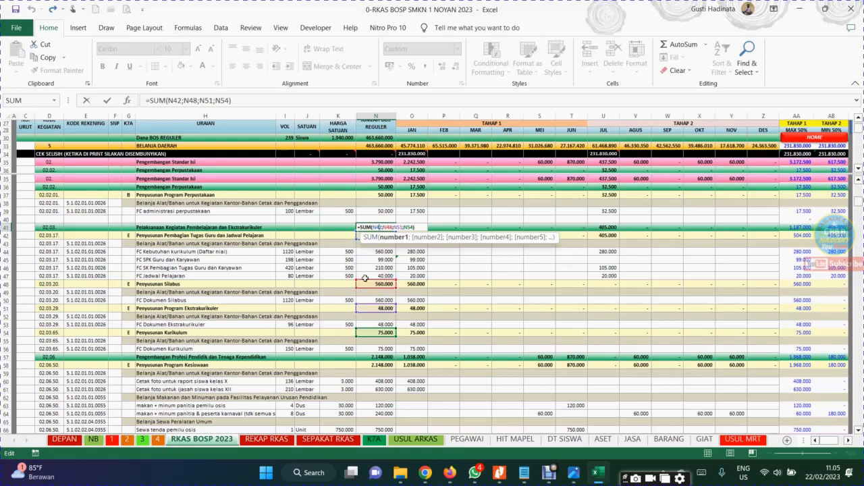
key("Return")
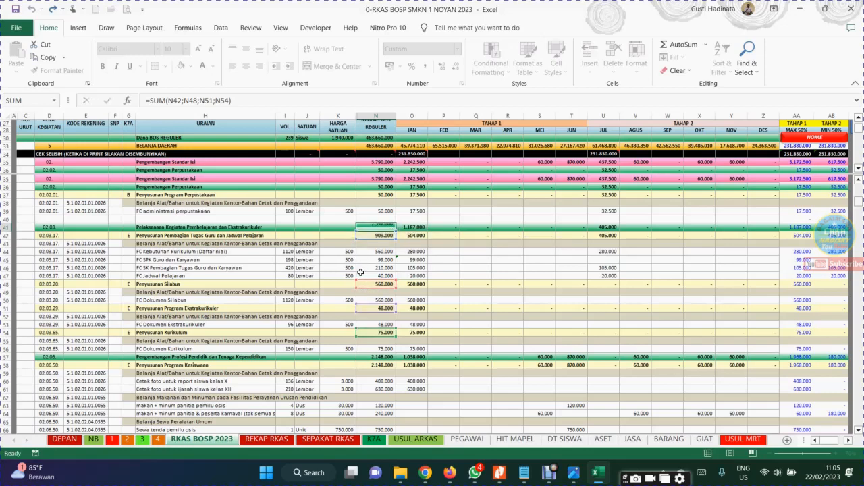
Review the column N SUM formulas from Pengembangan Perpustakaan and Pengembangan Standar Isi down to Penyusunan Silabus
left_click(372, 187)
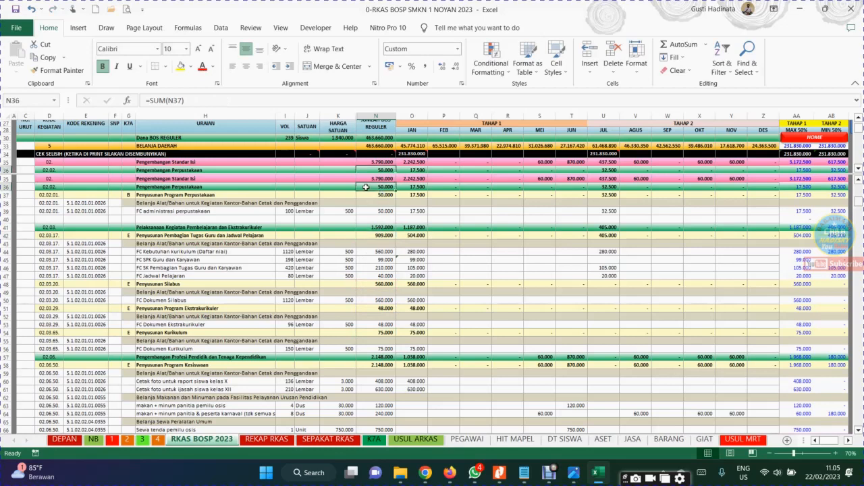
double_click(368, 187)
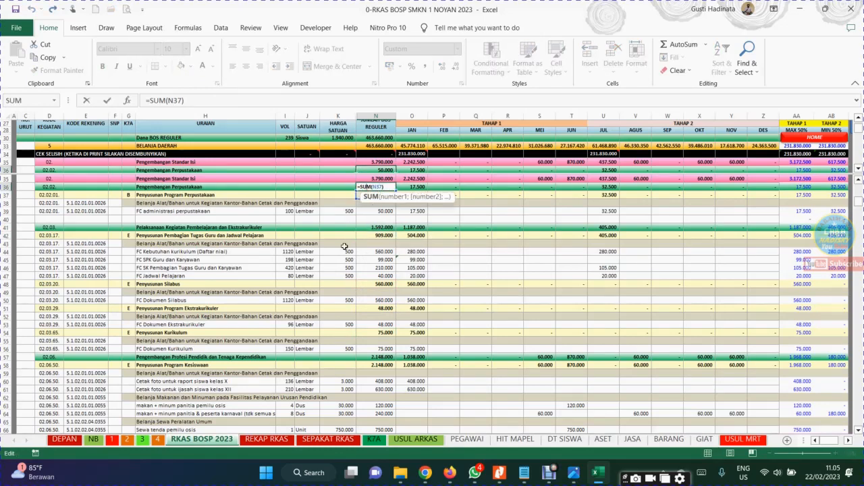
key("Return")
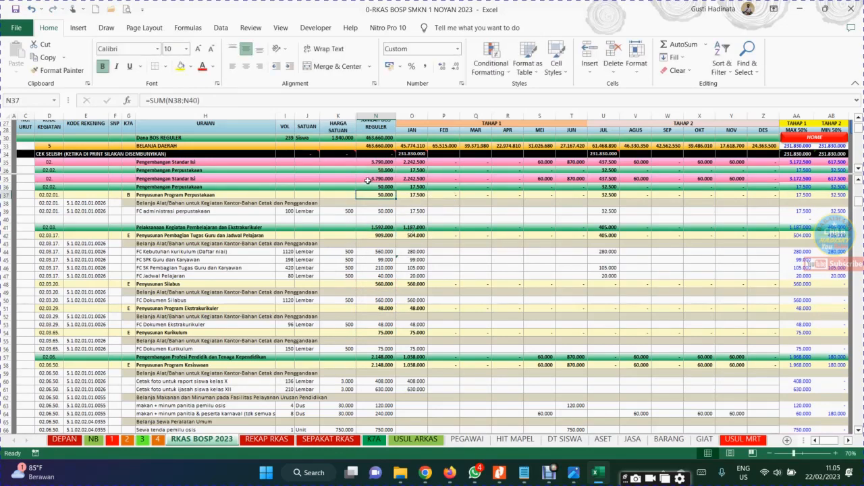
left_click(368, 179)
left_click(368, 187)
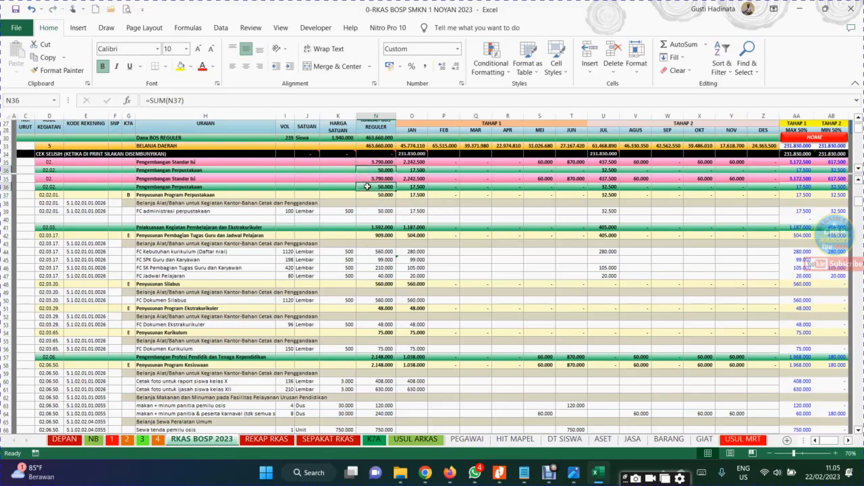
left_click(371, 229)
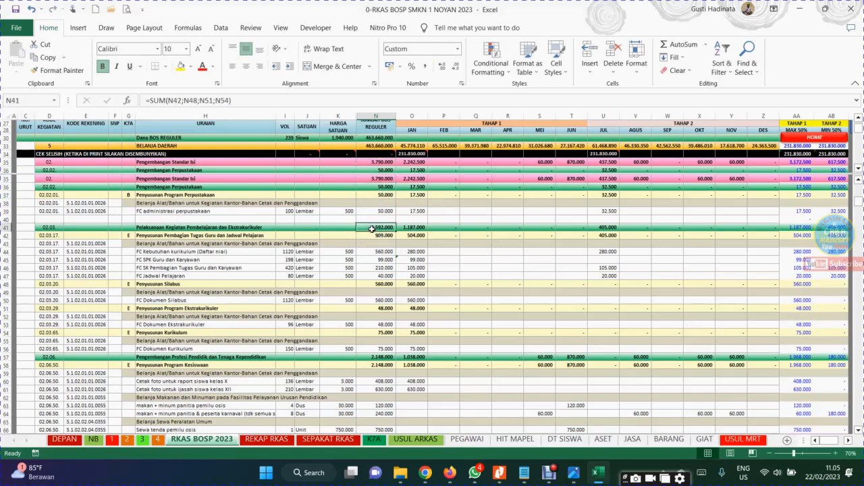
left_click(379, 281)
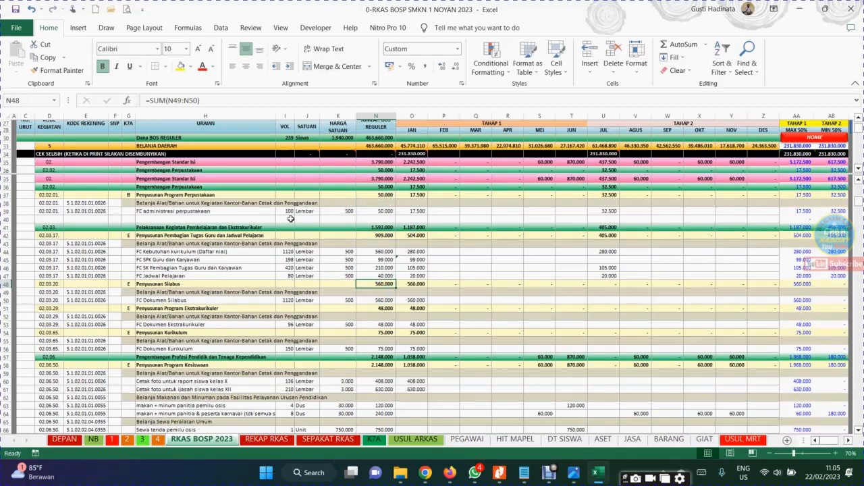
Copy the blank row 40 and insert it above the FC Dokumen Silabus row
left_click(5, 218)
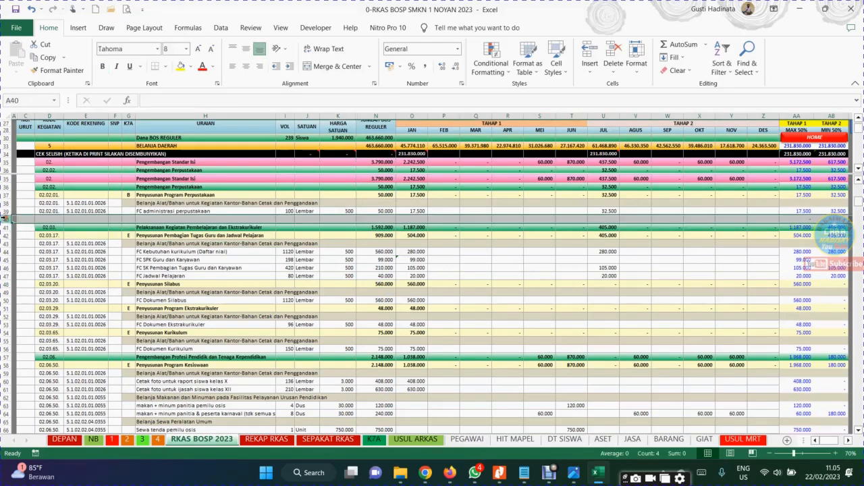
right_click(4, 219)
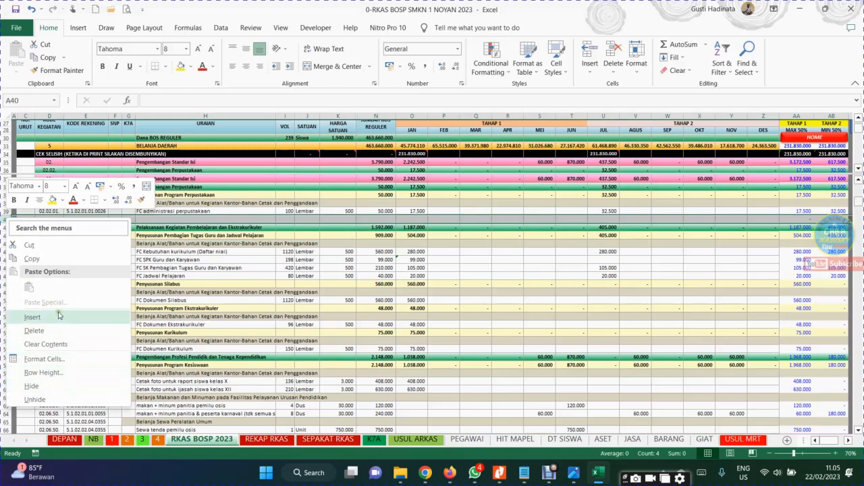
left_click(40, 259)
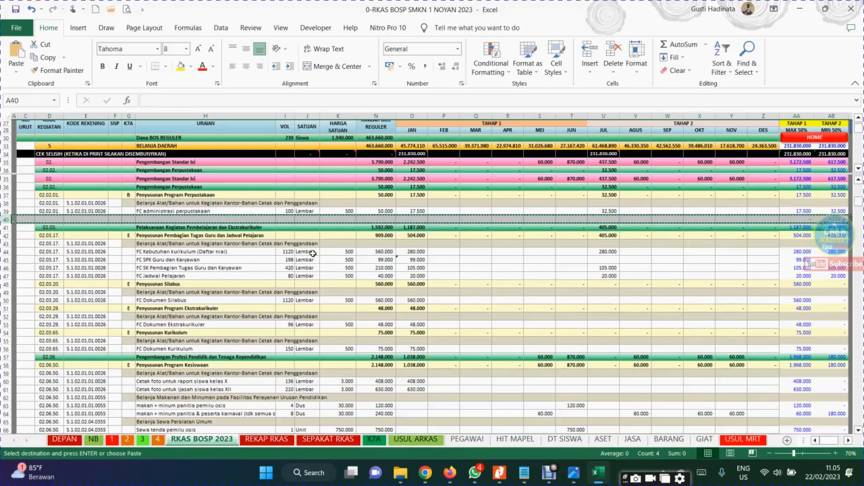
left_click(5, 300)
right_click(6, 299)
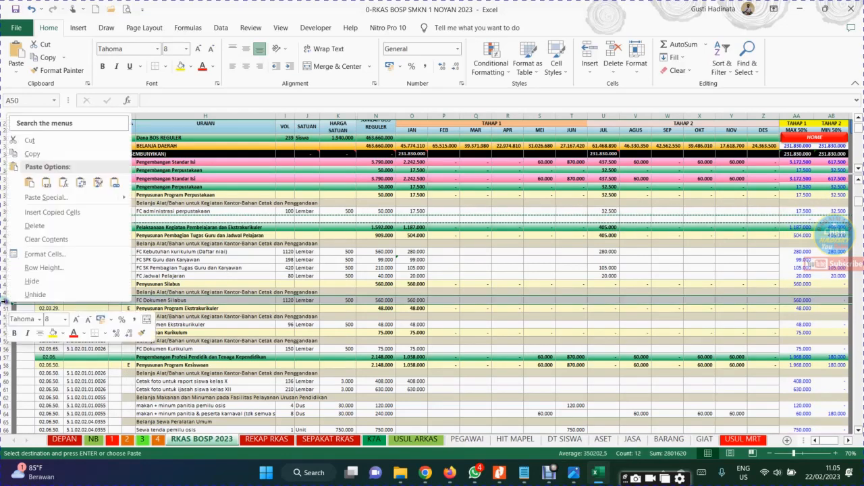
left_click(52, 212)
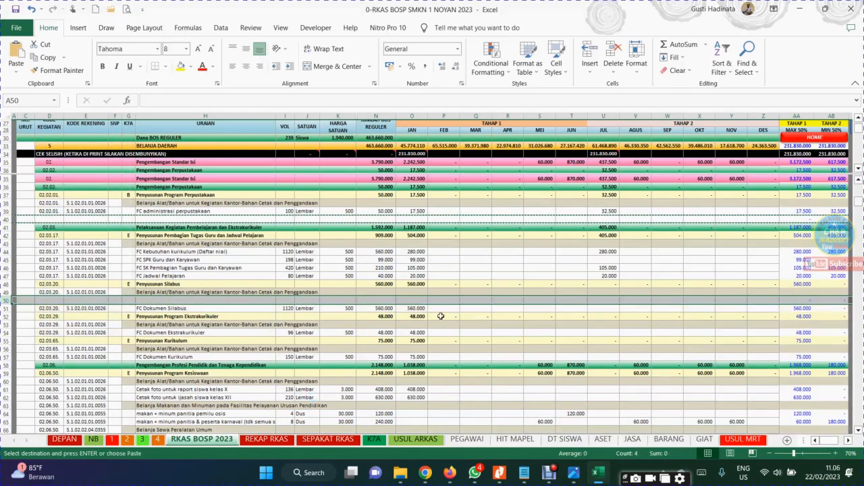
Check which cells the Penyusunan Silabus total in N48 sums, including the inserted blank row
left_click(381, 300)
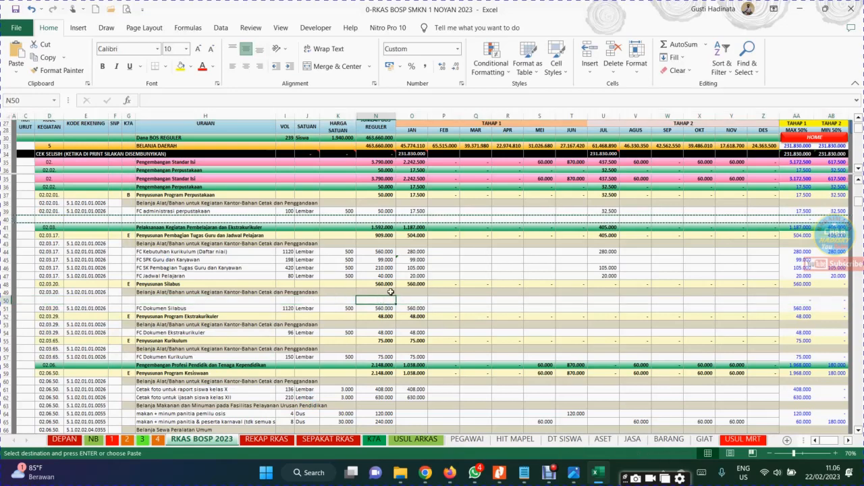
left_click(377, 283)
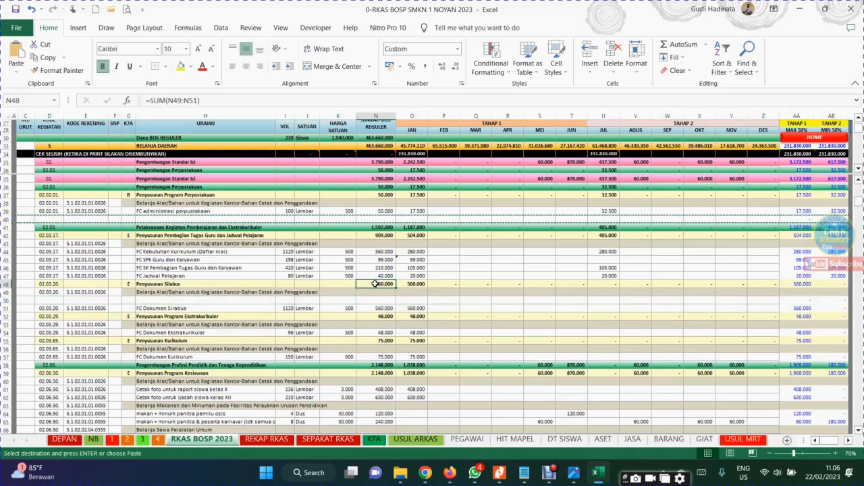
left_click(345, 100)
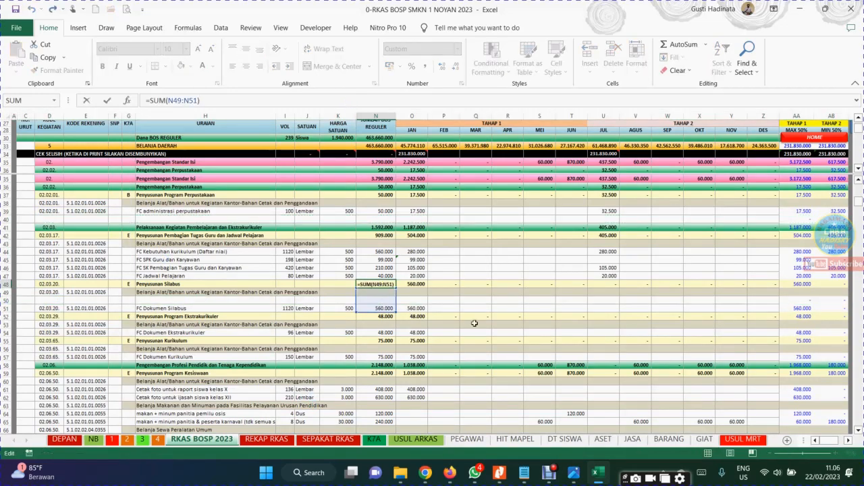
key("Return")
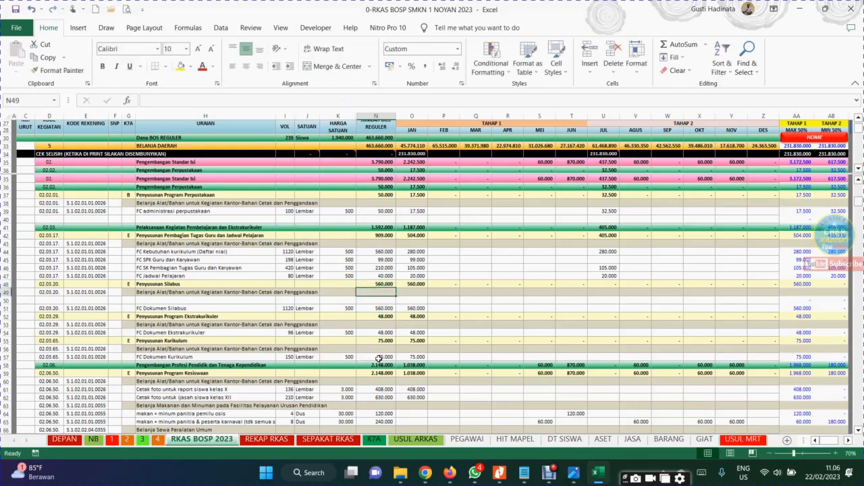
left_click(382, 284)
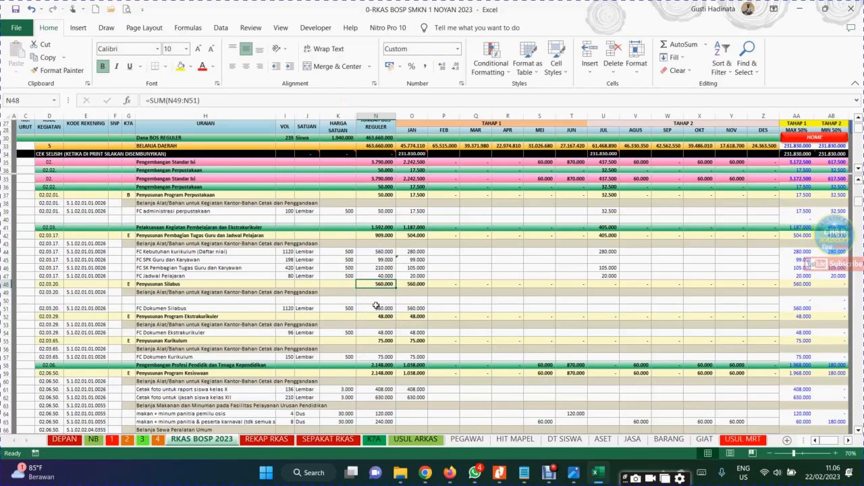
Copy the blank row 50 and insert it above the Penyusunan Kurikulum row
left_click(7, 300)
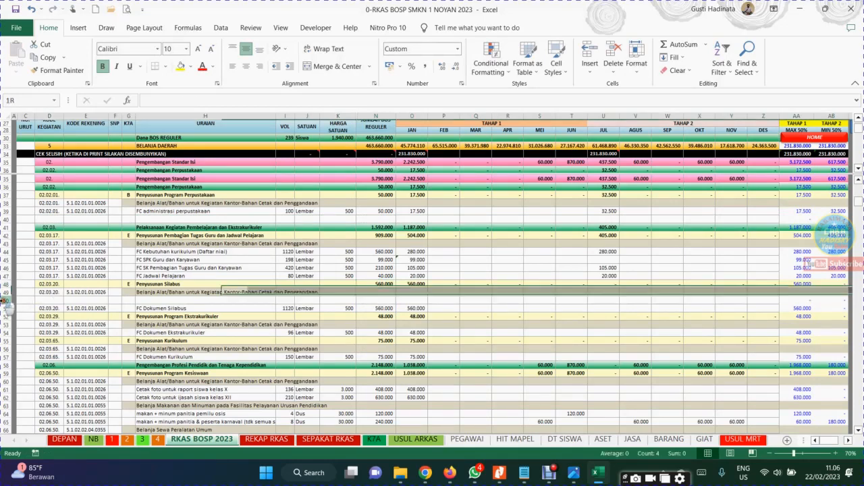
right_click(5, 299)
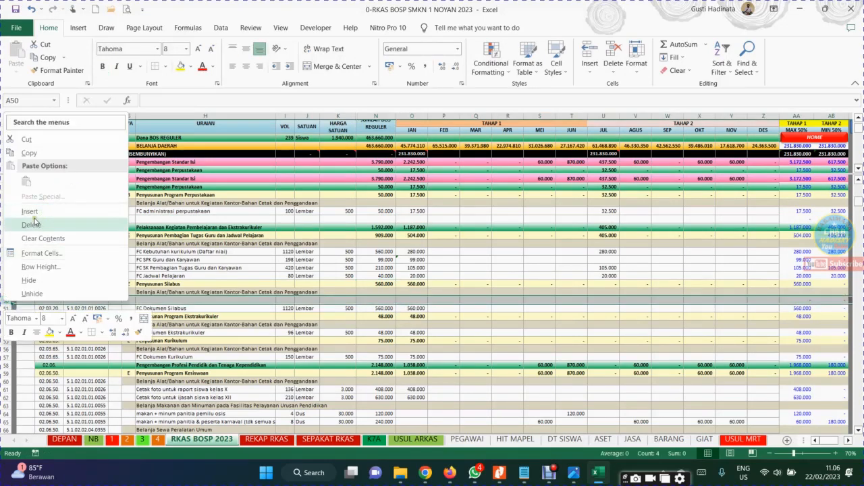
left_click(27, 154)
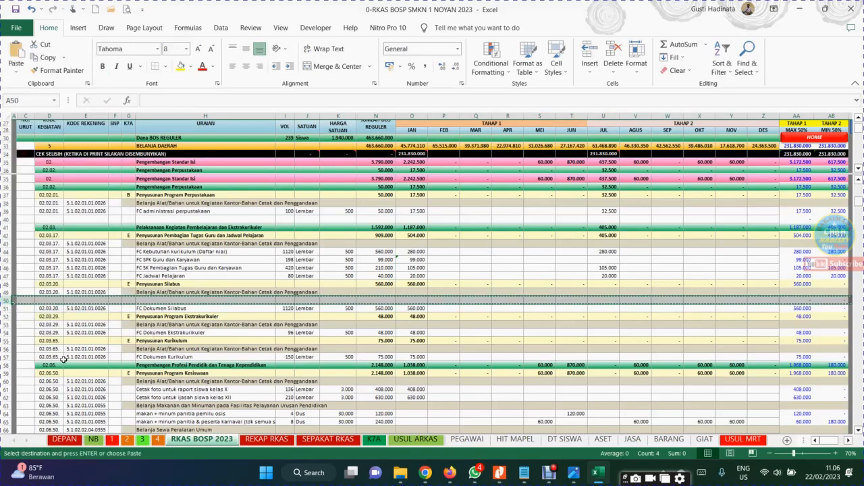
left_click(5, 340)
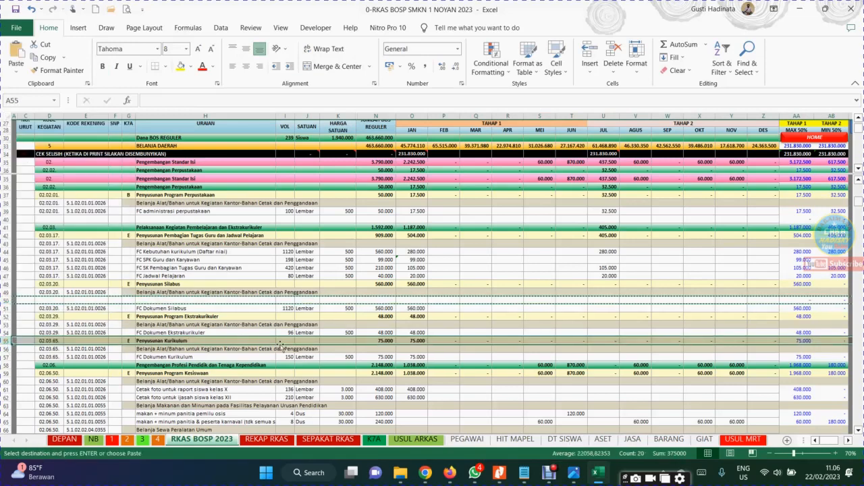
left_click(245, 332)
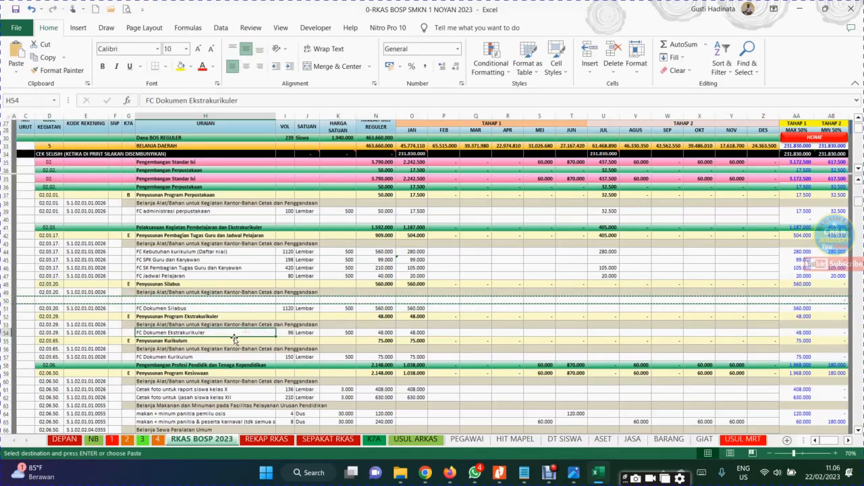
right_click(12, 341)
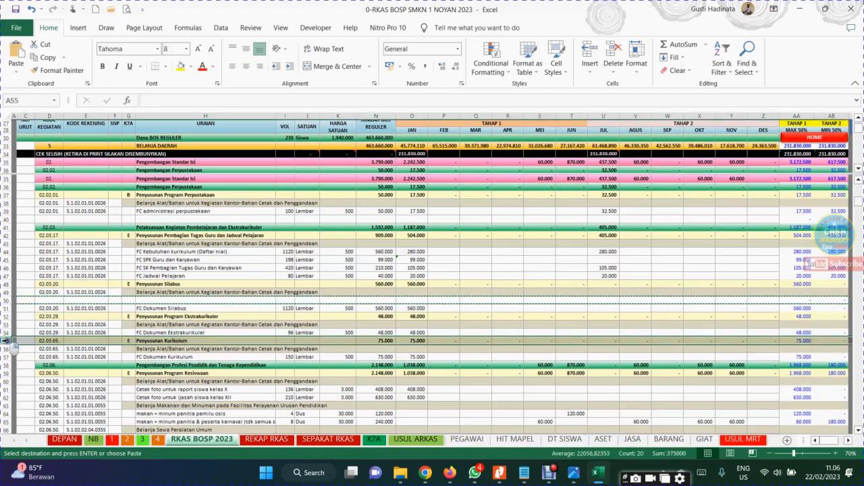
left_click(59, 251)
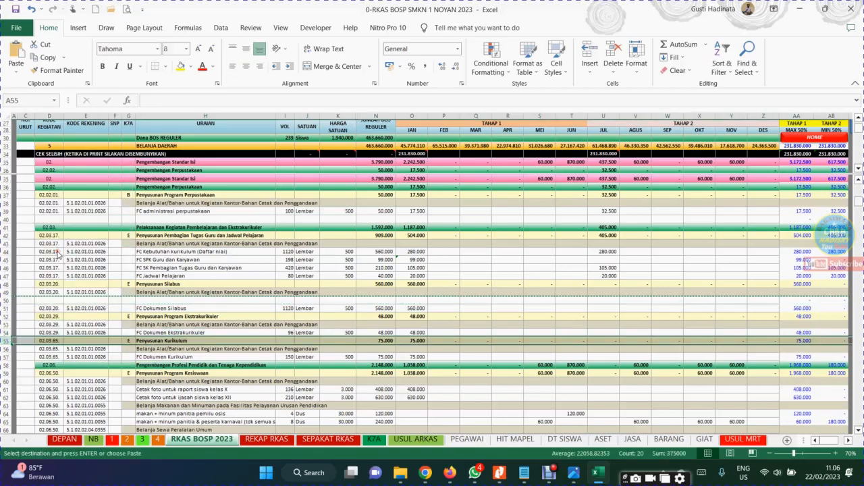
Extend the Penyusunan Program Ekstrakurikuler total in N52 to include the inserted blank row, using =SUM(N53:N55)
left_click(380, 316)
double_click(379, 316)
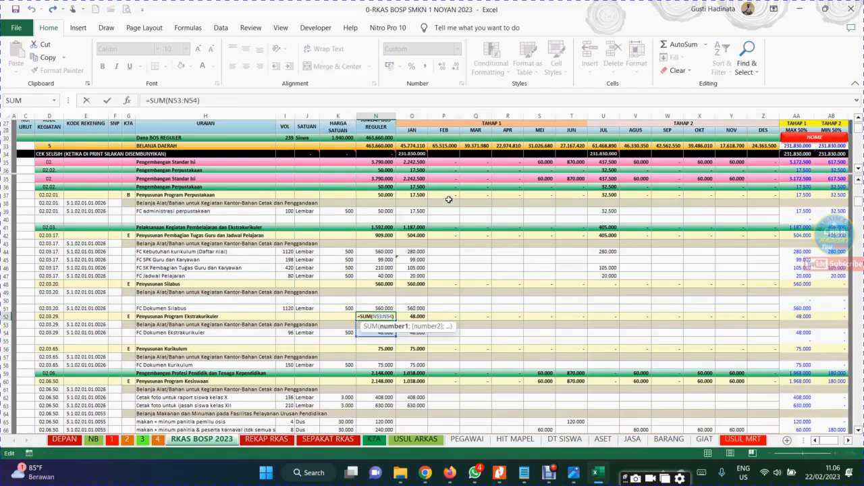
key("Escape")
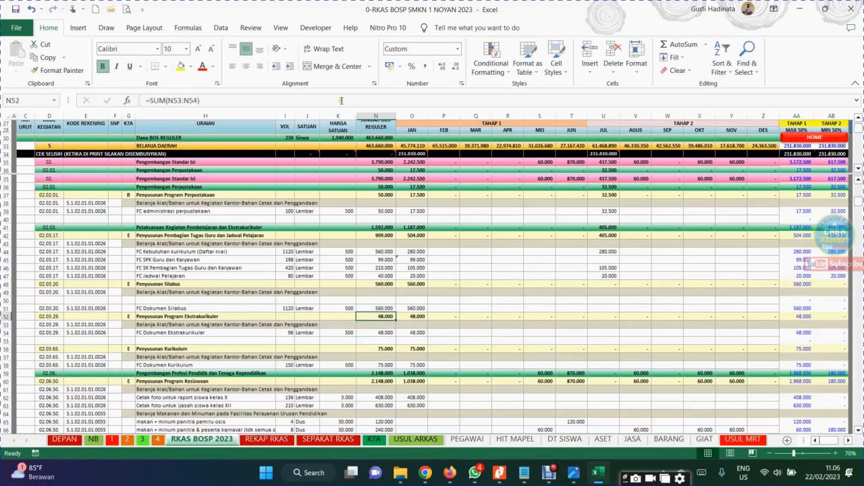
left_click(342, 100)
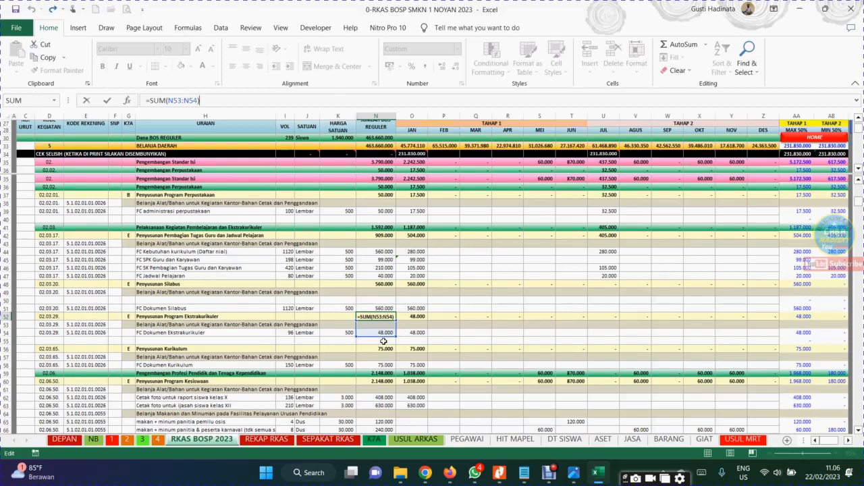
left_click(210, 102)
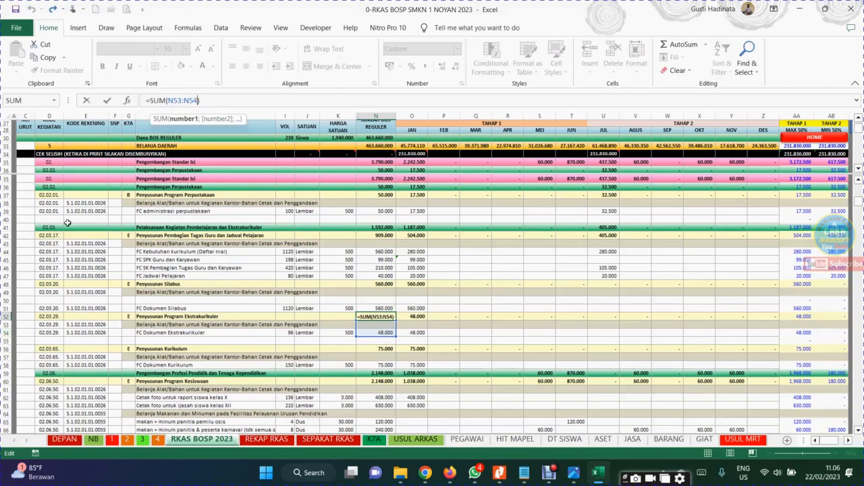
key("BackSpace")
type("5")
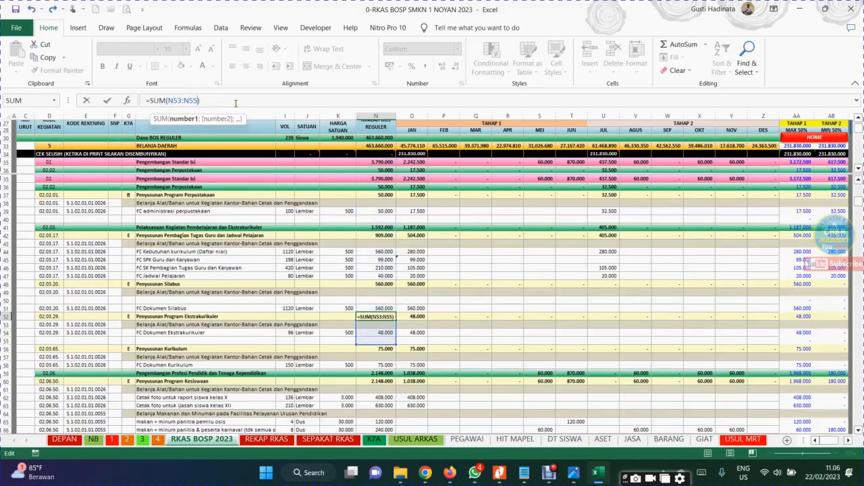
key("Return")
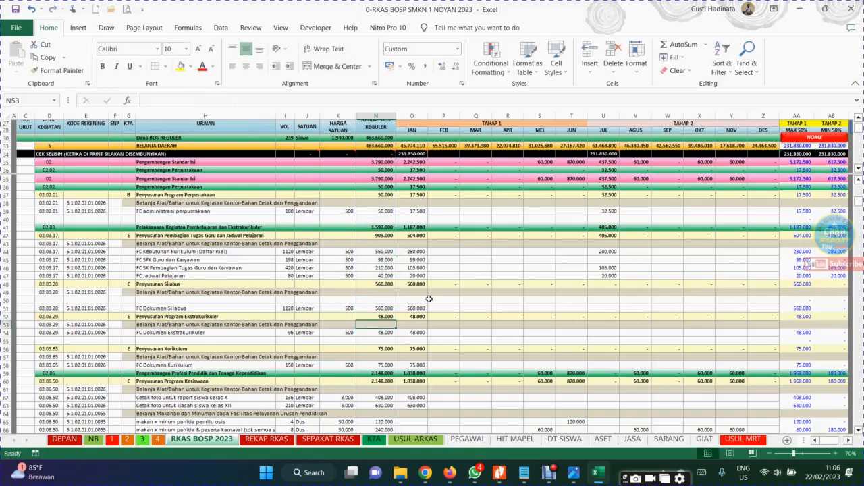
Look through the expense rows from Penyusunan Program Ekstrakurikuler down to Pengembangan Standar Pengelolaan
left_click(480, 317)
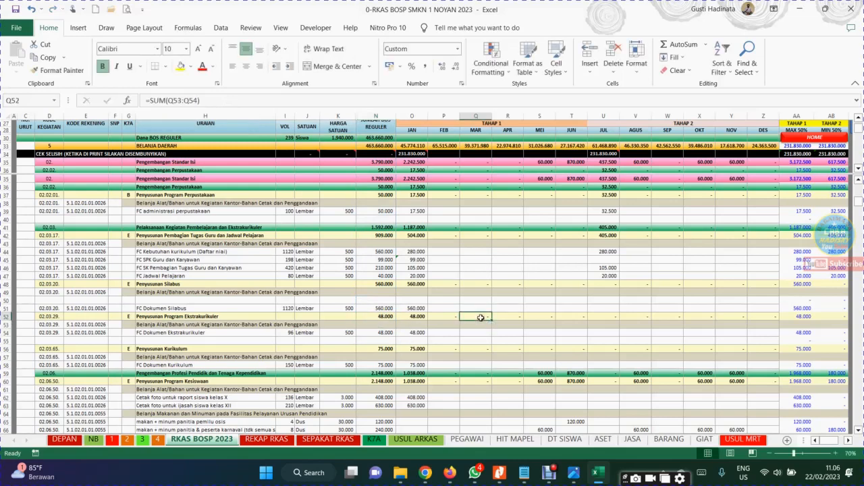
scroll(480, 318, "down", 20)
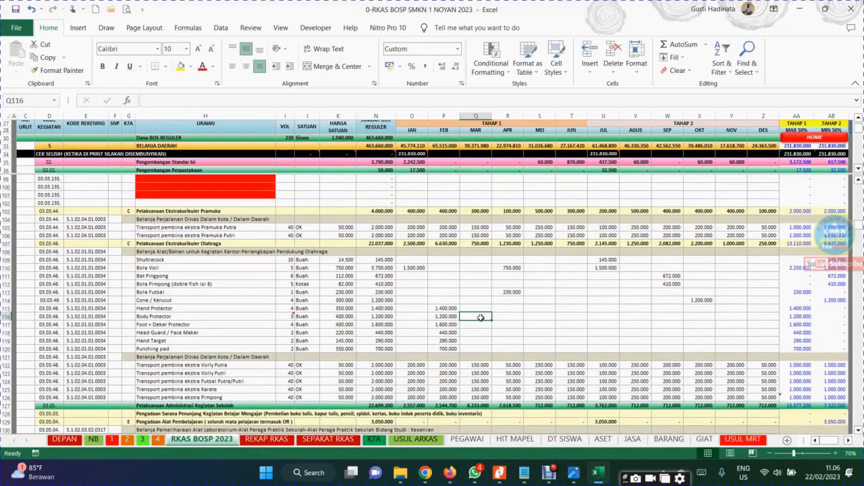
left_click(481, 318)
key("Page_Down")
key("Page_Down")
key("Page_Down")
key("Page_Down")
key("Page_Down")
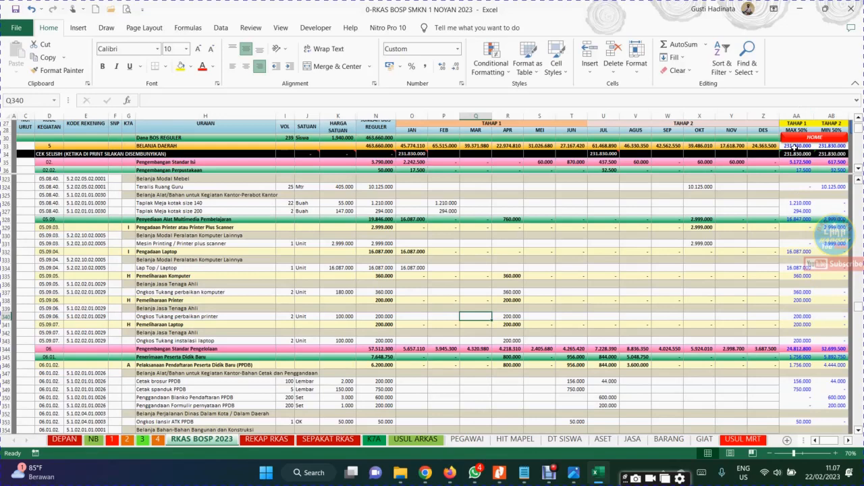
Check the Tahap 1 formulas for Belanja Daerah and Teralis Ruang Guru, and return to the start of the sheet
left_click(796, 146)
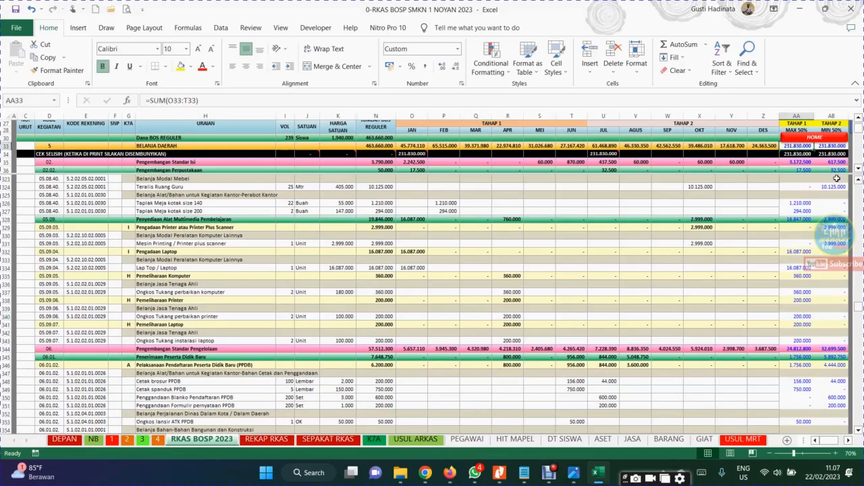
left_click(799, 187)
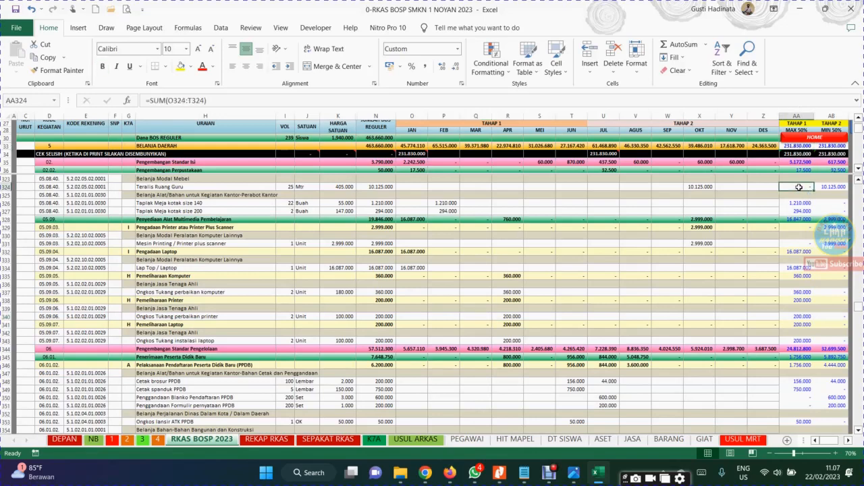
key("Page_Up")
key("Page_Up")
key("Page_Up")
key("Page_Up")
key("Page_Up")
key("Page_Up")
key("Page_Up")
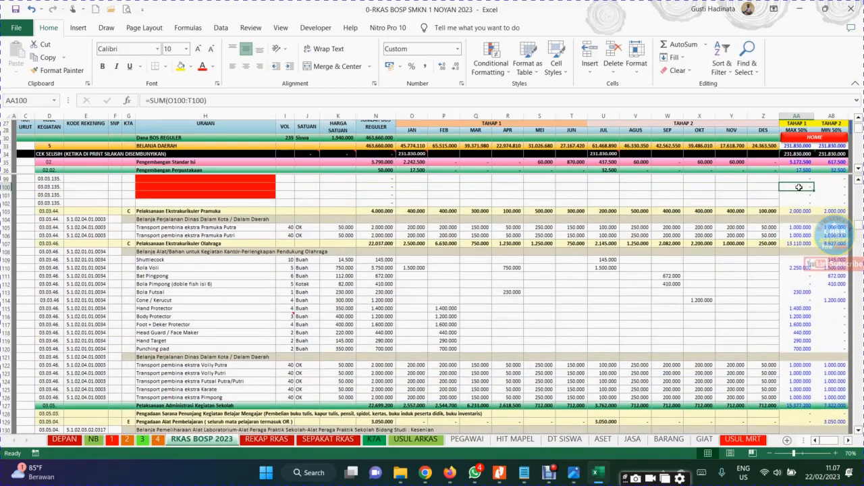
key("Page_Up")
key("Page_Up")
key("Page_Up")
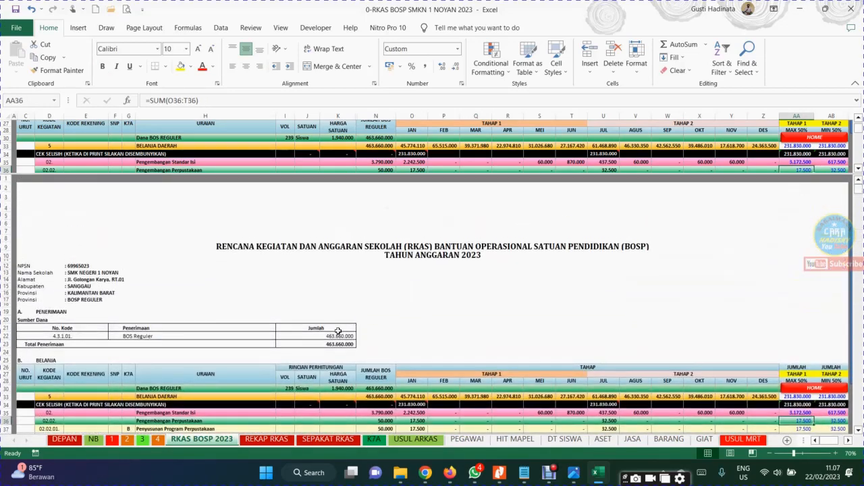
Compare the BOS Reguler receipt in row 22 with the Belanja Daerah totals for Tahap 1 and Tahap 2
left_click(338, 334)
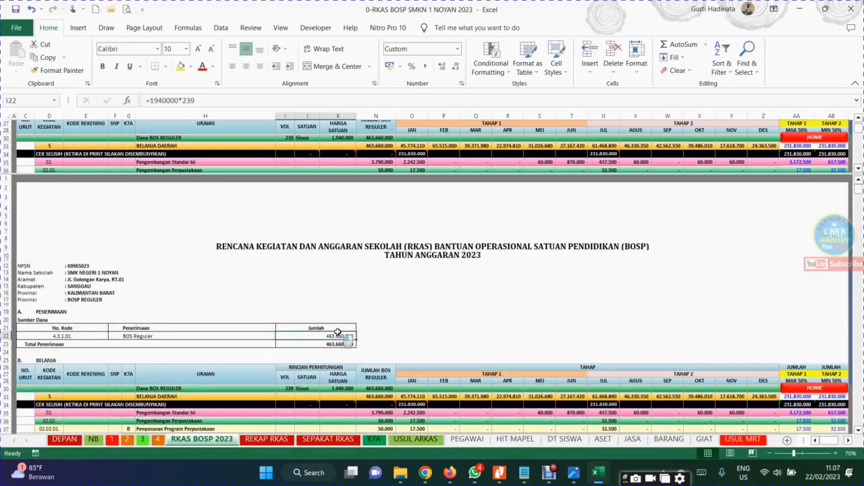
left_click(794, 397)
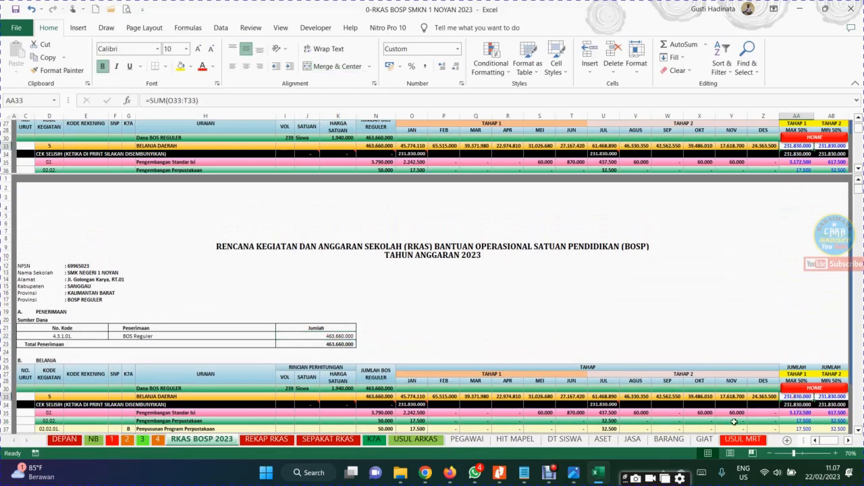
key("Right")
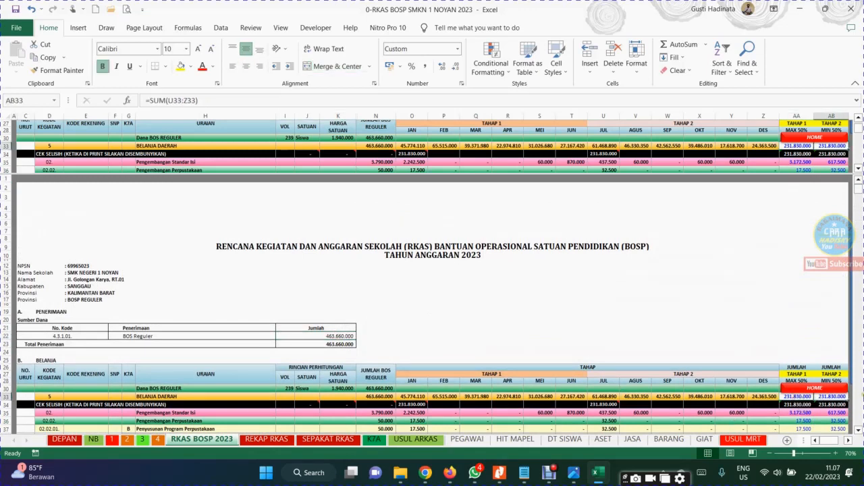
Clear the unit price of FC SK Pembagian Tugas Guru dan Karyawan in K46
key("Down")
key("Down")
key("Down")
key("Down")
key("Down")
key("Down")
key("Down")
key("Down")
key("Down")
key("Down")
key("Down")
key("Down")
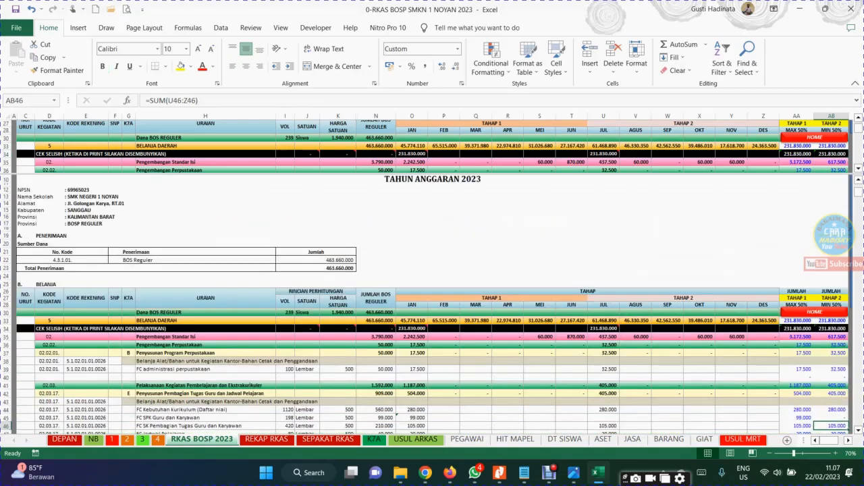
key("Down")
key("Down")
key("Down")
key("Down")
key("Down")
key("Down")
key("Down")
key("Down")
key("Down")
key("Down")
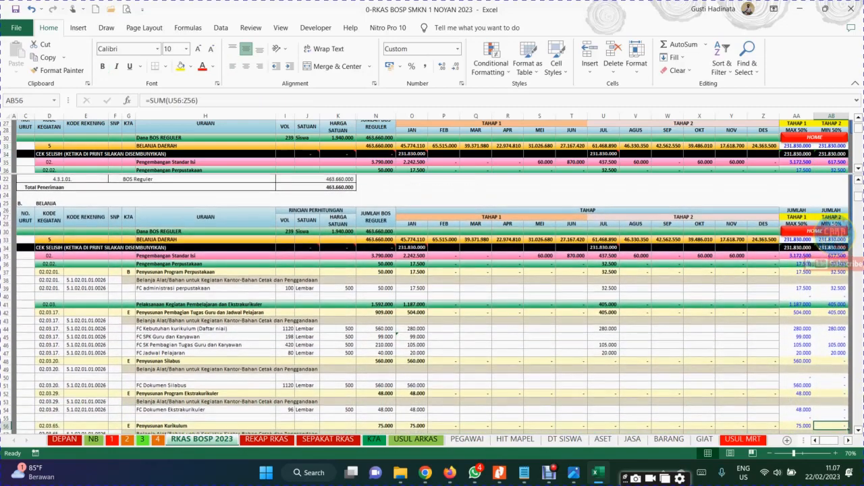
left_click(378, 345)
left_click(347, 345)
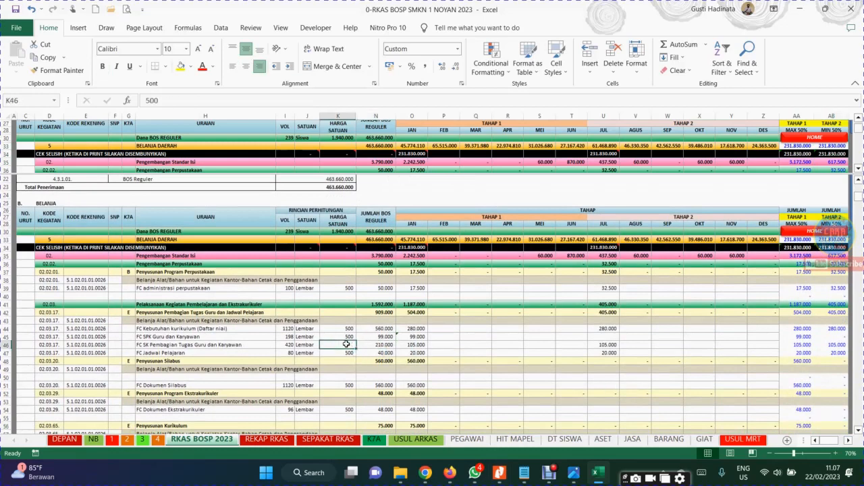
key("Delete")
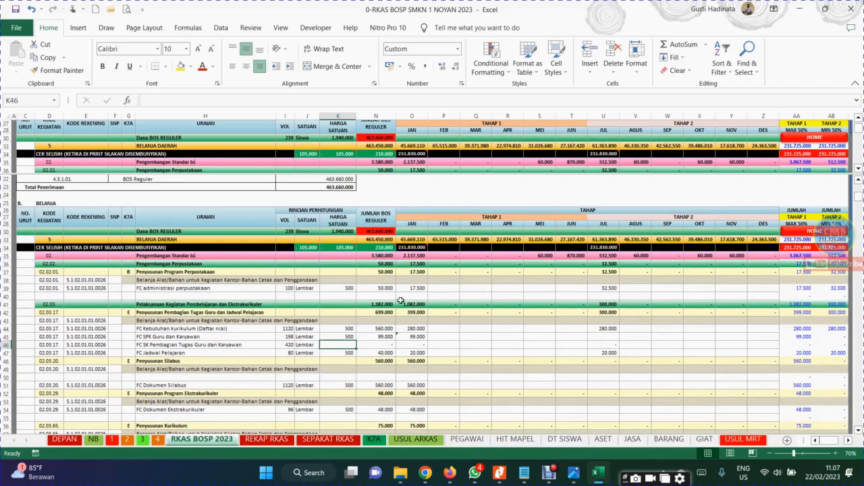
Check the CEK SELISIH differences in N34 and J34, and undo the deletion of the K46 unit price
left_click(378, 248)
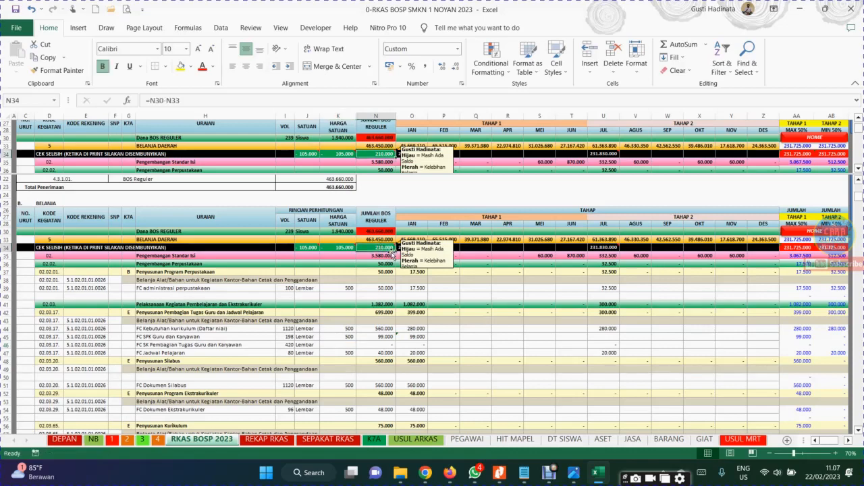
mouse_move(378, 244)
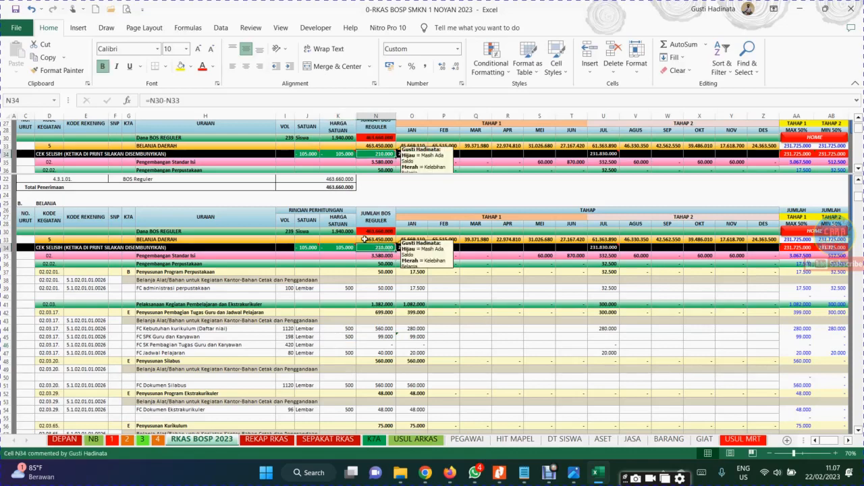
left_click(307, 247)
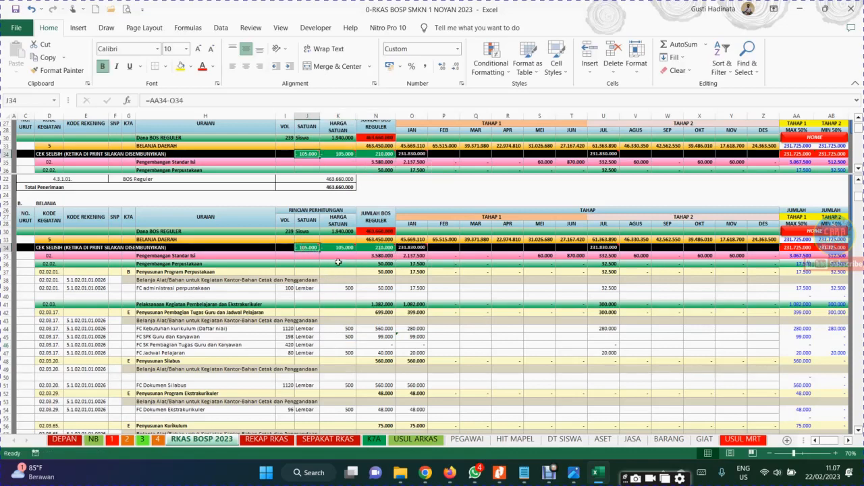
left_click(519, 344)
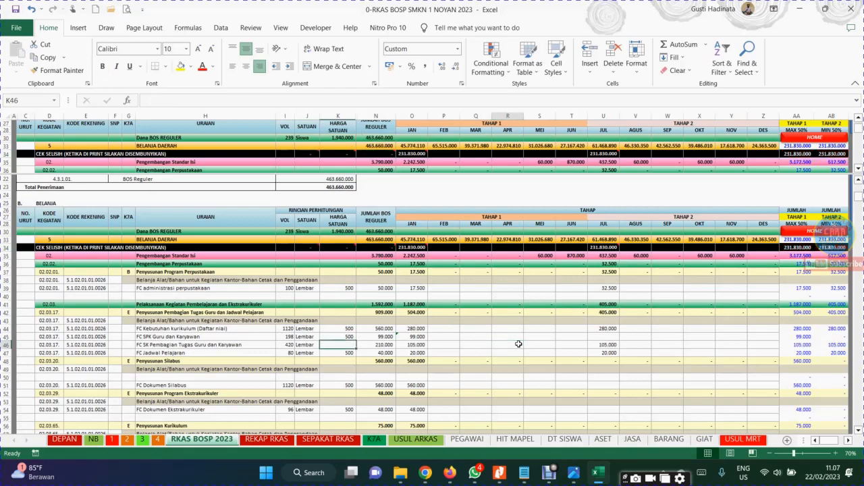
left_click(547, 324)
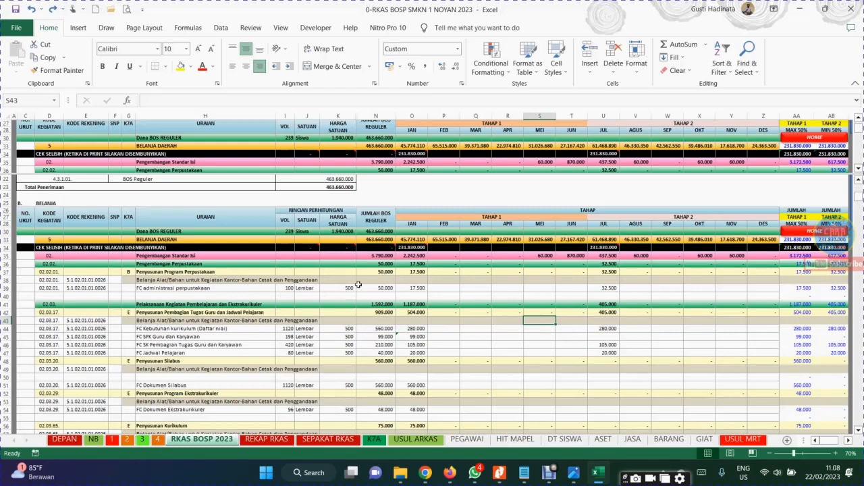
Open the REKAP RKAS sheet and review the BOS fund usage components from A to I
left_click(269, 439)
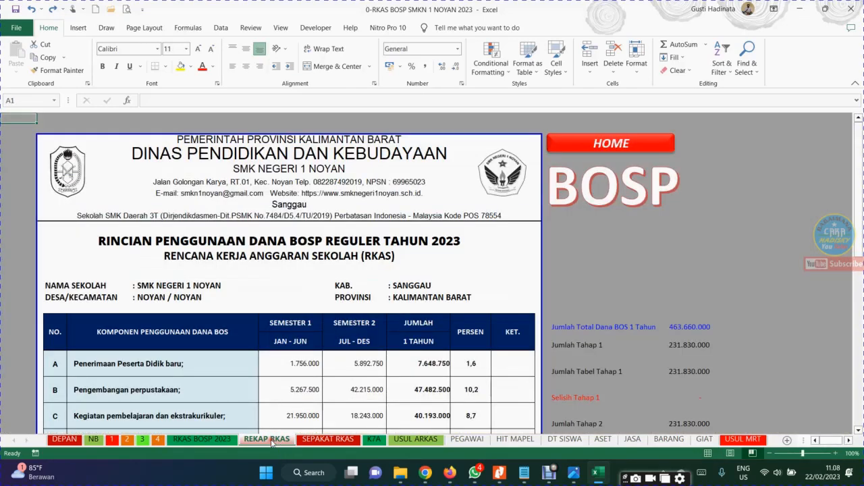
left_click(241, 400)
key("Down")
key("Down")
key("Down")
key("Down")
key("Down")
key("Down")
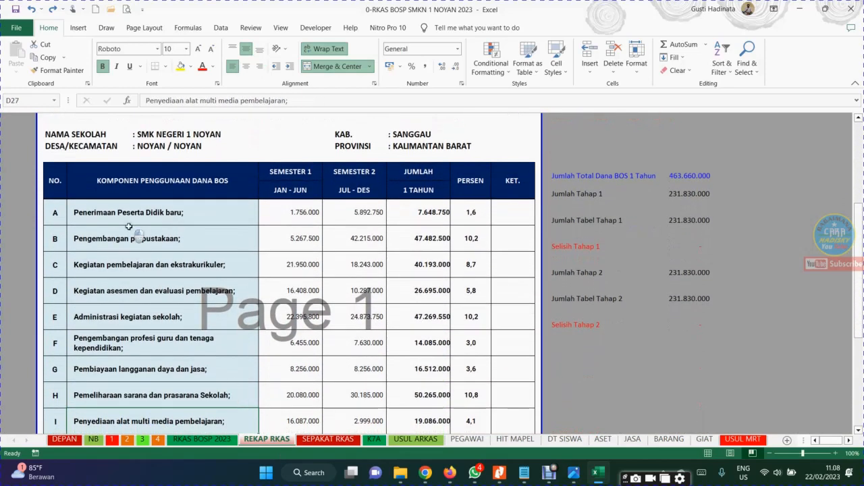
left_click(59, 212)
key("Right")
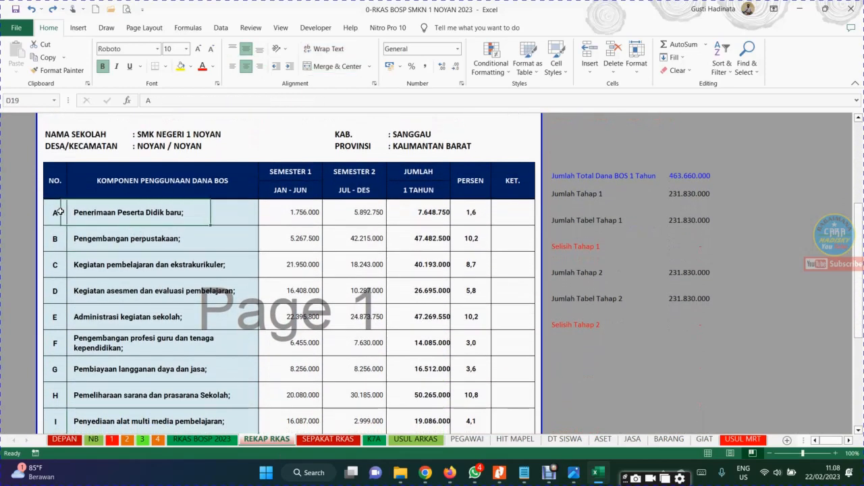
Review components J to L and the JUMLAH TOTAL row of the REKAP RKAS table, and return to the table header
key("Down")
key("Page_Down")
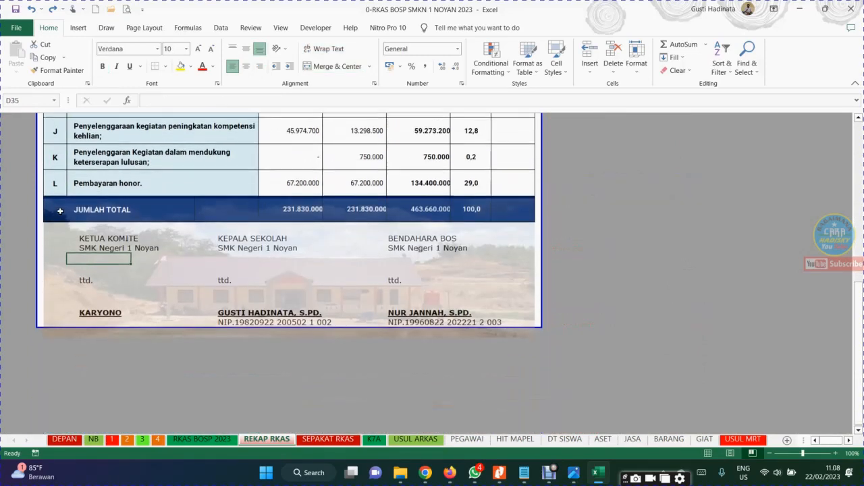
key("Up")
key("Up")
key("Up")
key("Up")
key("Up")
key("Up")
key("Up")
key("Up")
key("Up")
key("Up")
key("Up")
key("Up")
key("Up")
key("Up")
key("Up")
key("Up")
key("Up")
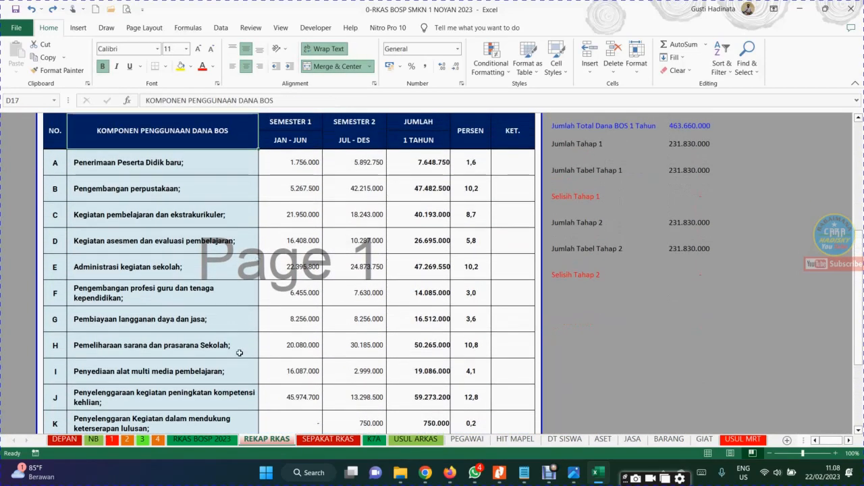
Open the RKAS BOSP 2023 sheet and examine the K7A column and its code for Penyusunan Program Perpustakaan in row 37
left_click(197, 440)
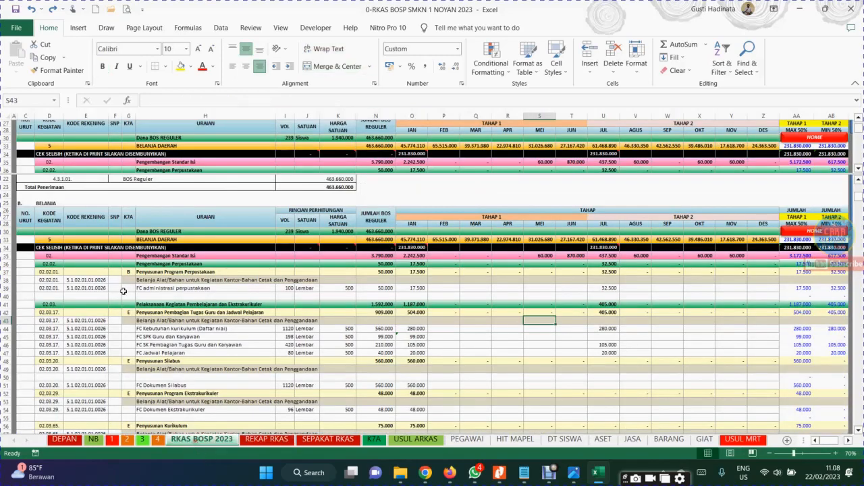
left_click(80, 287)
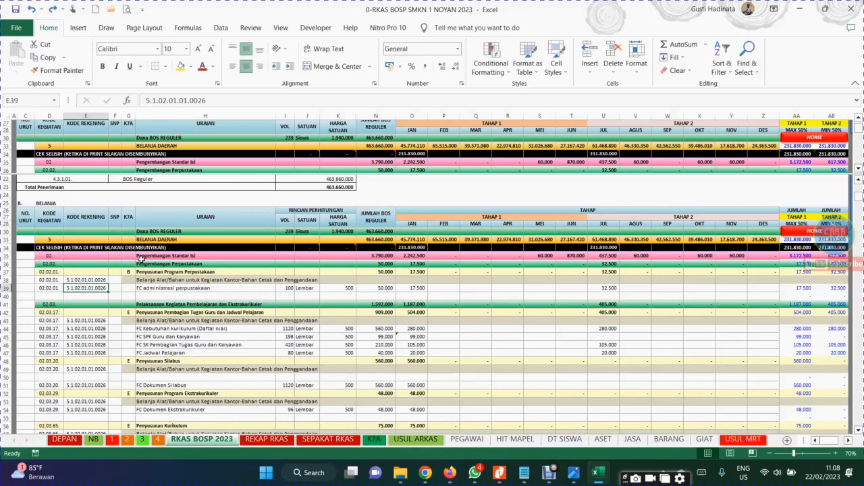
left_click(128, 271)
key("ctrl+b")
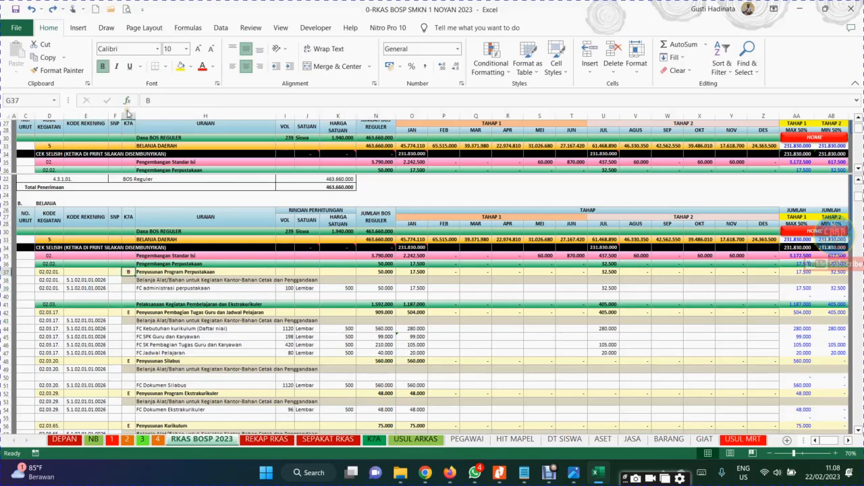
left_click(128, 115)
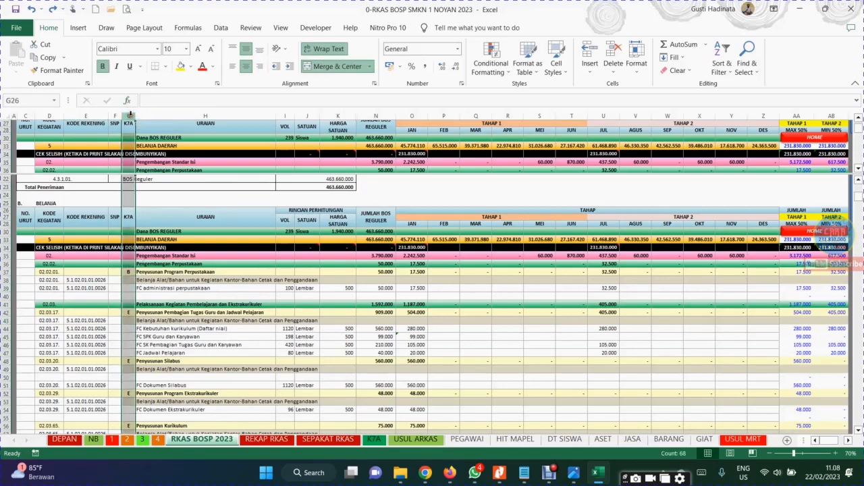
left_click(127, 271)
left_click(177, 272)
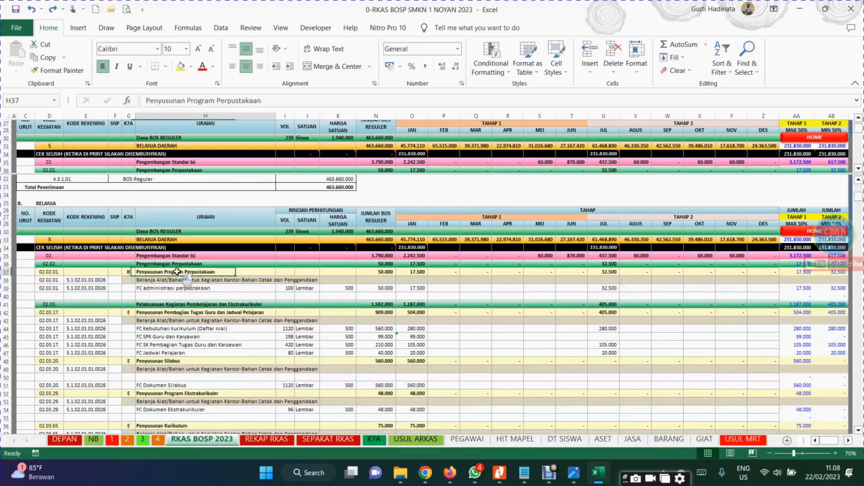
left_click(126, 271)
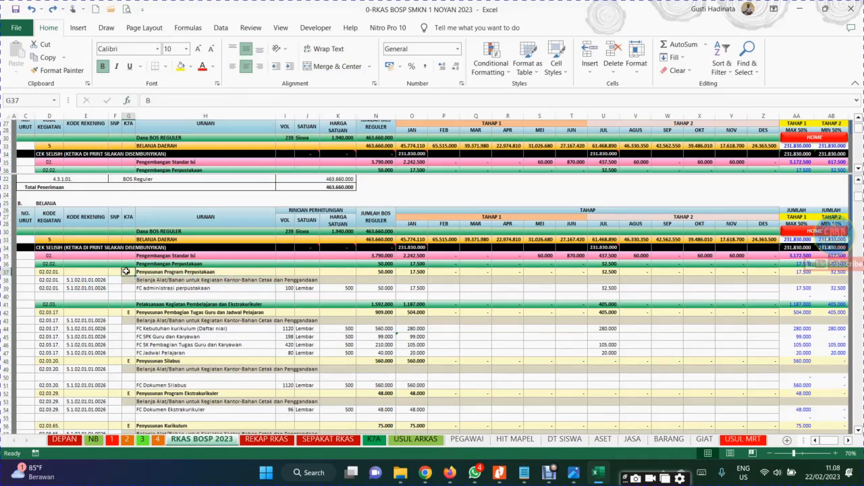
Compare that K7A code with components A and B in the REKAP RKAS table
left_click(267, 440)
left_click(126, 160)
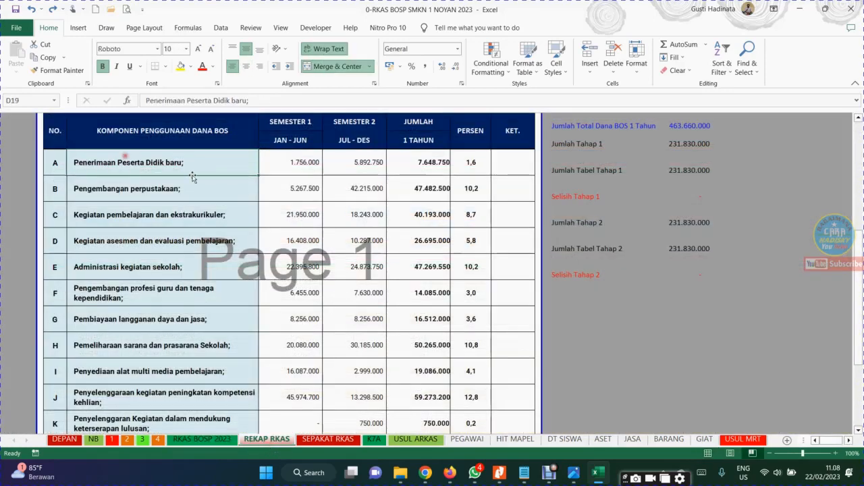
left_click(194, 181)
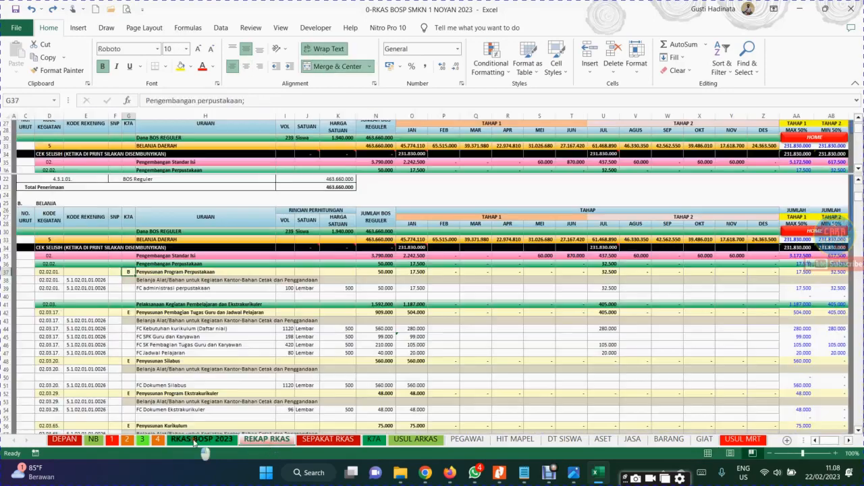
Clear the K7A code in G37 of RKAS BOSP 2023 and check the G19 formula and Selisih Tahap 1 on REKAP RKAS
left_click(202, 440)
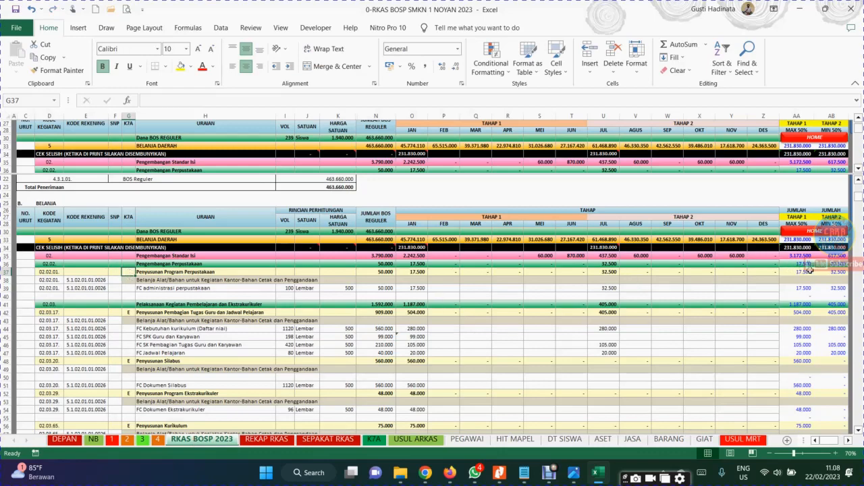
left_click(266, 440)
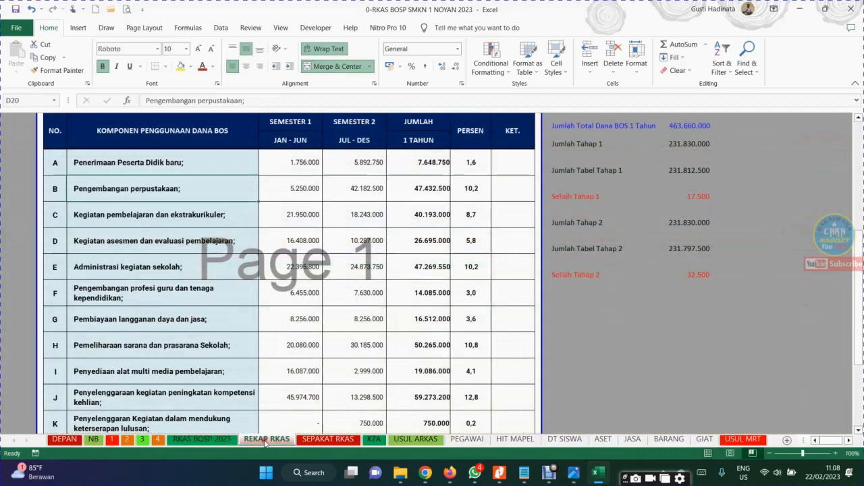
left_click(296, 163)
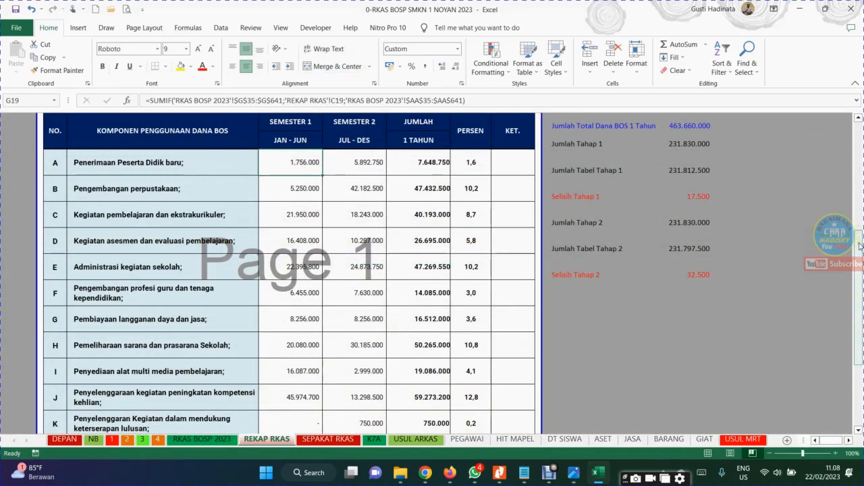
left_click(769, 455)
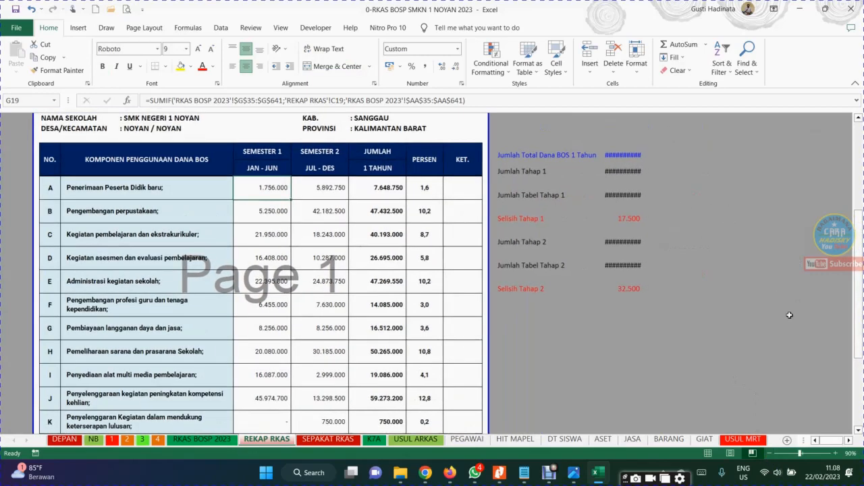
left_click(836, 453)
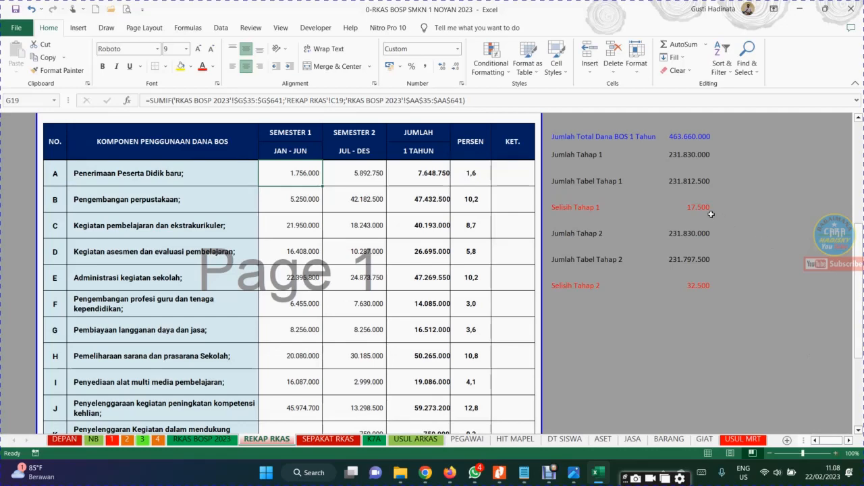
left_click(683, 199)
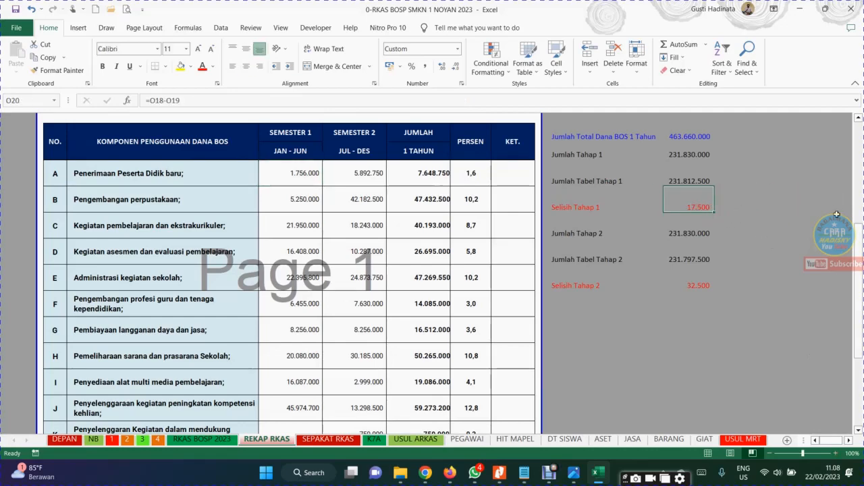
mouse_move(858, 253)
left_mouse_down()
mouse_move(860, 318)
mouse_move(859, 253)
left_mouse_up()
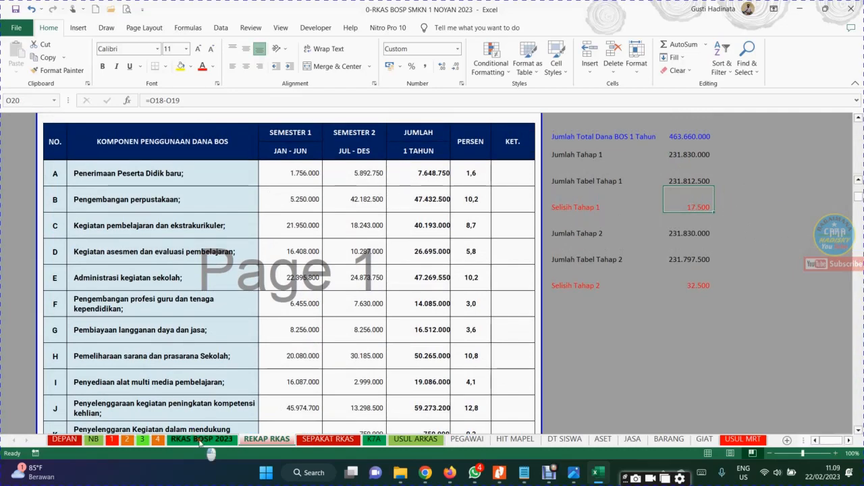
Enter the K7A code B for Penyusunan Program Perpustakaan in G37 of the RKAS BOSP 2023 sheet
left_click(201, 440)
left_click(440, 304)
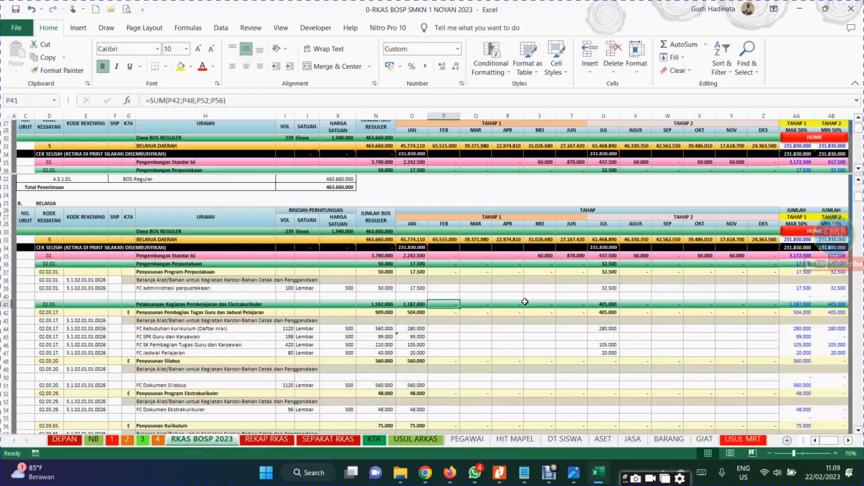
left_click(134, 273)
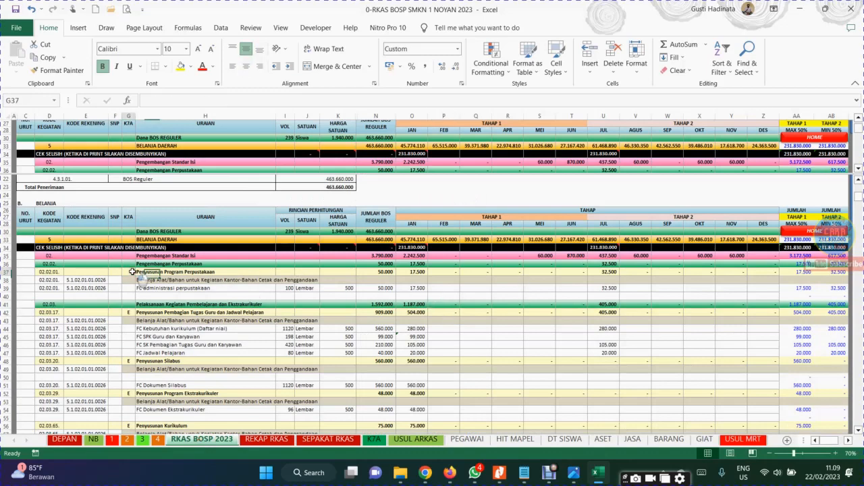
type("b")
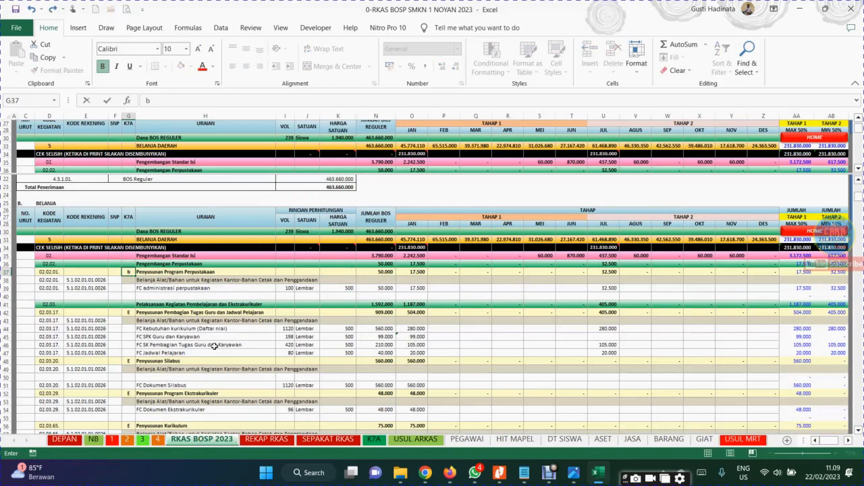
key("Return")
Check the Tahap 1 and Tahap 2 table totals and their Selisih rows beside the REKAP RKAS table
left_click(257, 440)
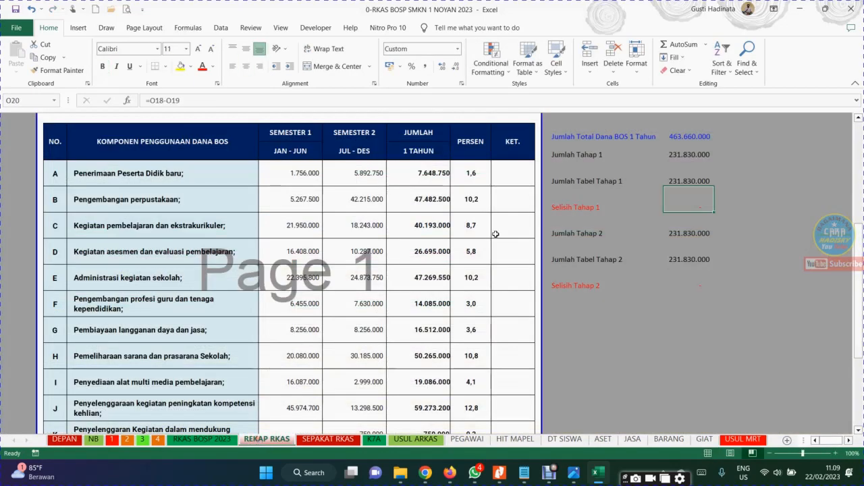
left_click(697, 269)
left_click(688, 183)
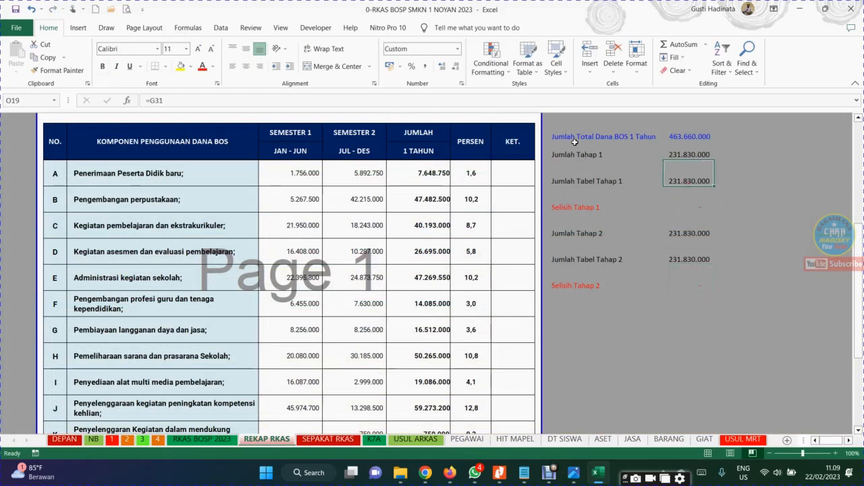
left_click_drag(575, 143, 687, 311)
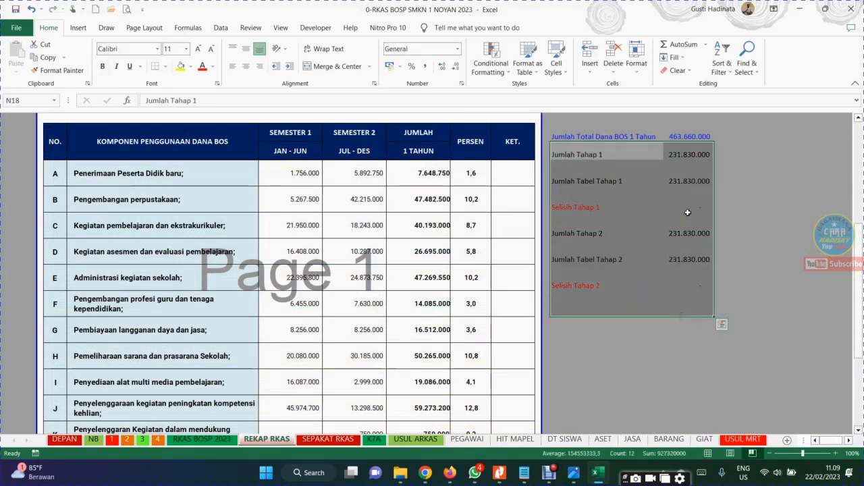
left_click(687, 210)
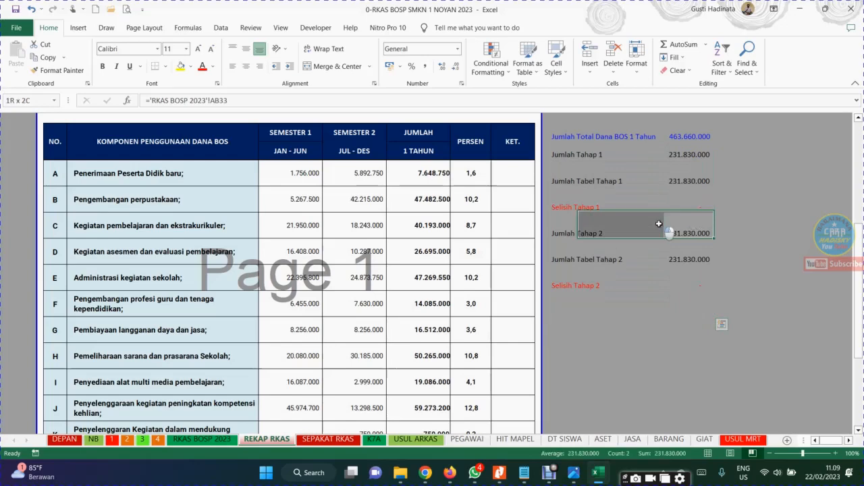
left_click(680, 257)
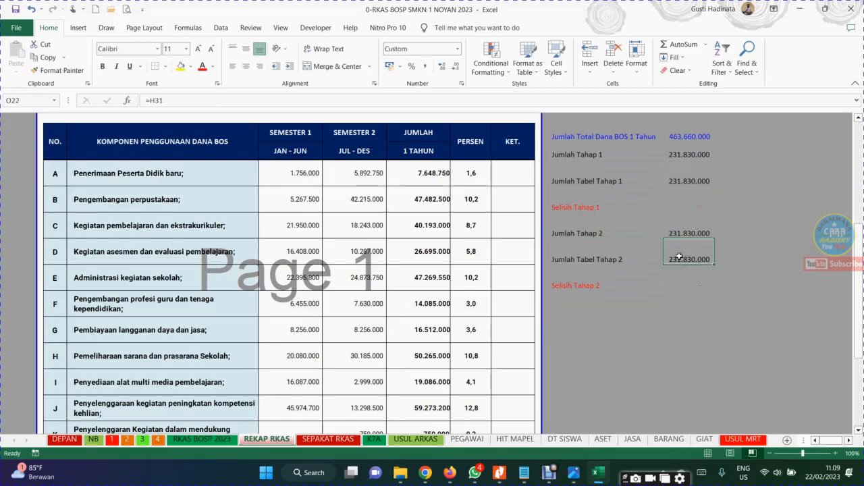
Open the SEPAKAT RKAS sheet and review its component table, the Nomor line in C14 and the opening paragraph in C17
left_click(324, 440)
scroll(284, 300, "down", 5)
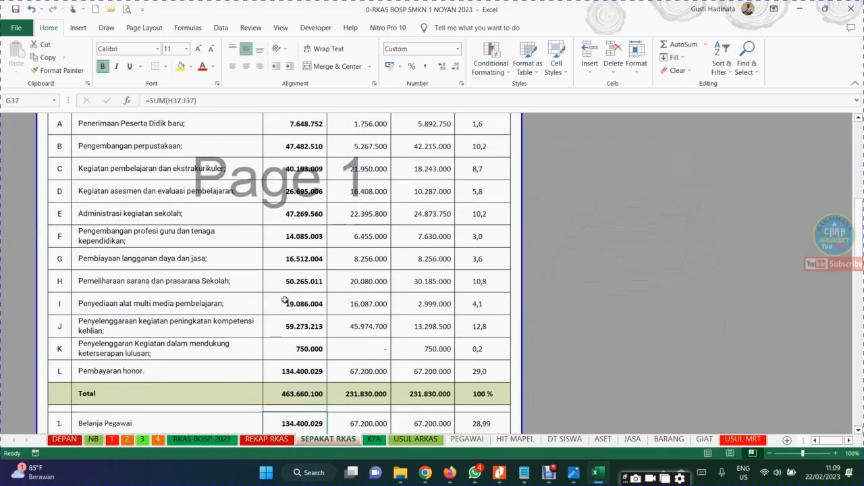
scroll(285, 300, "up", 6)
left_click(285, 300)
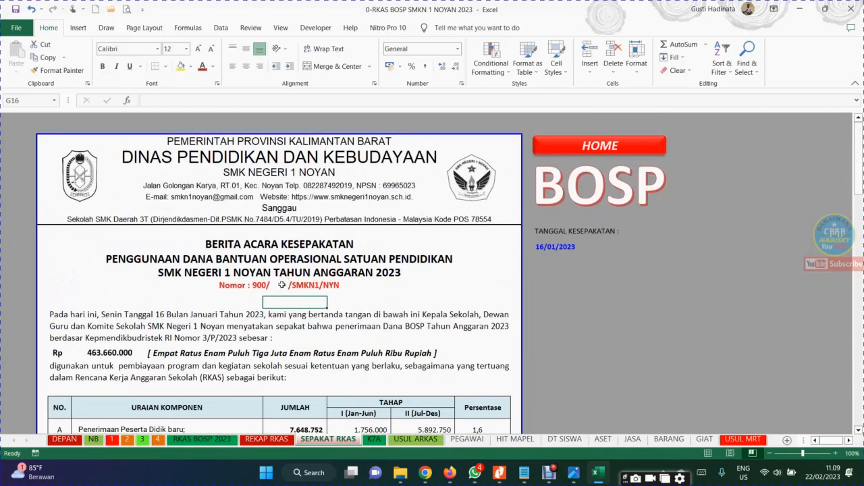
left_click(281, 284)
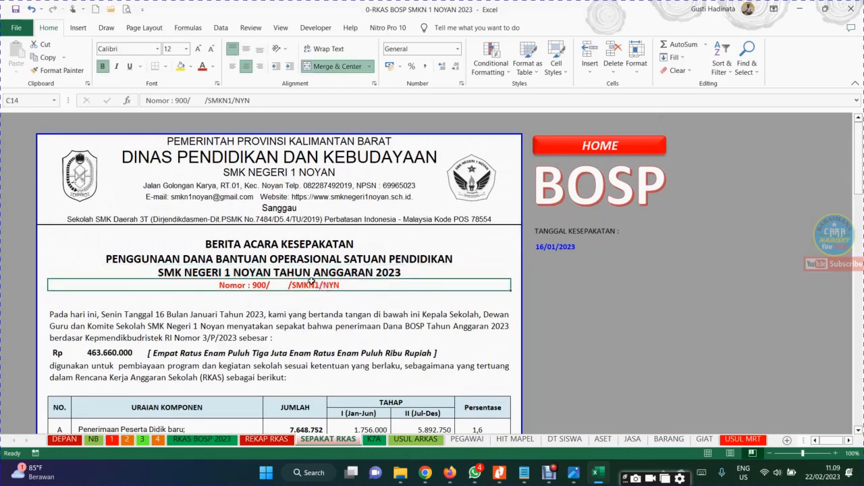
left_click(366, 339)
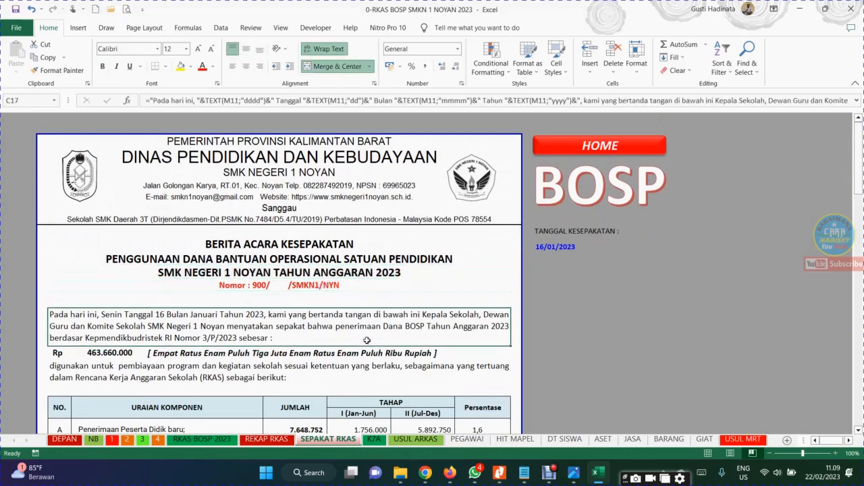
Open the K7A sheet and inspect the SUMIF formula in the Pembiayaan Pengembangan Perpustakaan column at S17
left_click(374, 440)
left_click(471, 177)
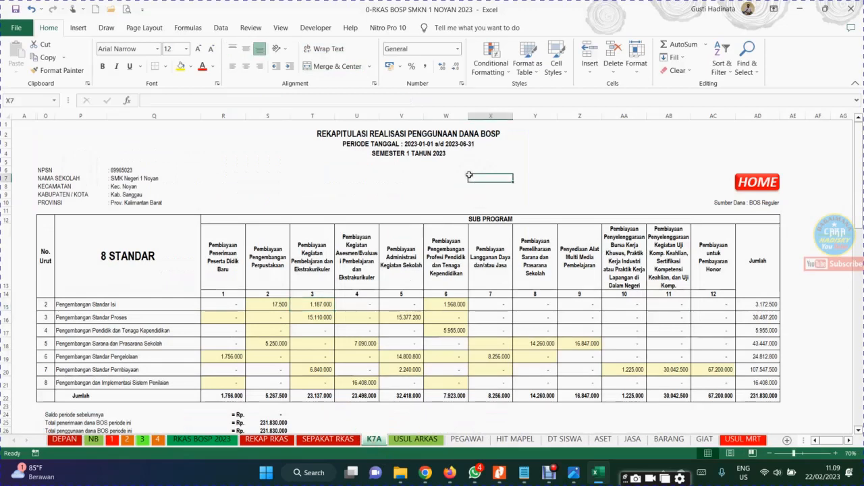
left_click(271, 308)
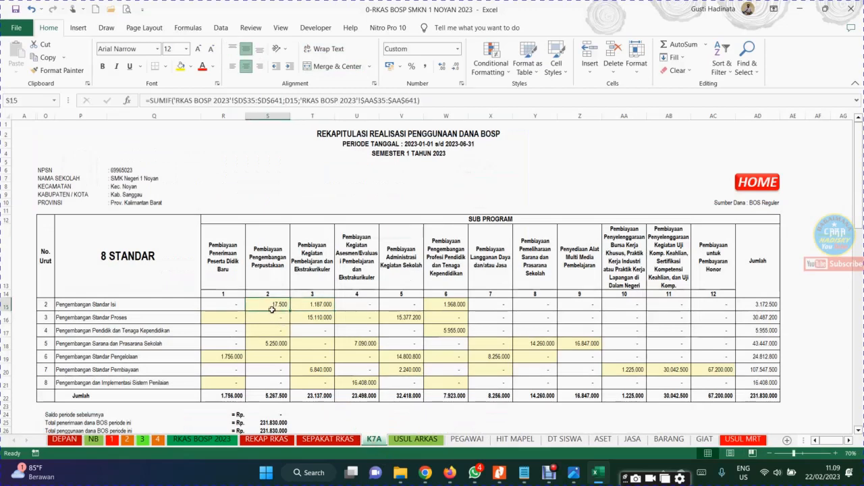
Examine the KODE KEGIATAN and KODE REKENING entries from row 38 down in RKAS BOSP 2023, and return to the K7A sheet
left_click(200, 439)
left_click_drag(78, 279, 81, 378)
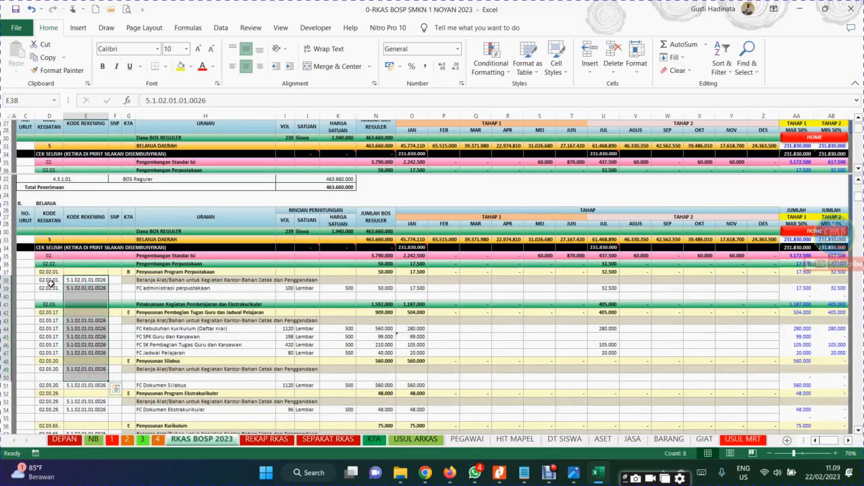
left_click_drag(49, 282, 91, 377)
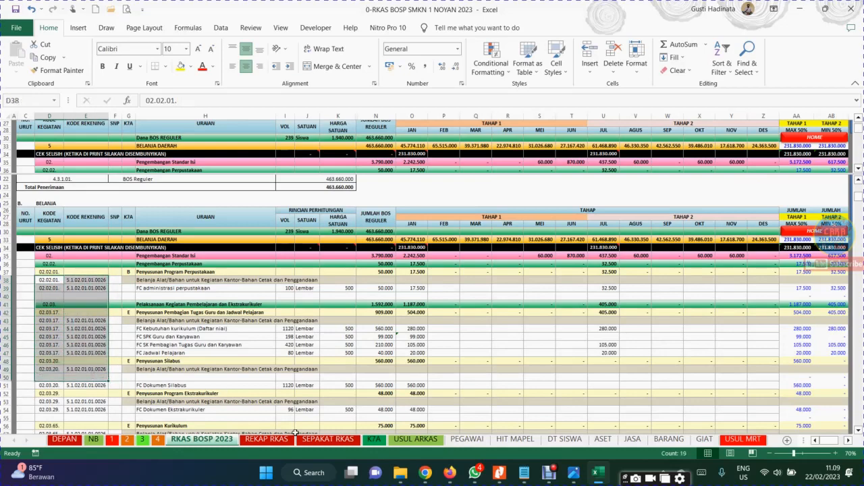
left_click(321, 361)
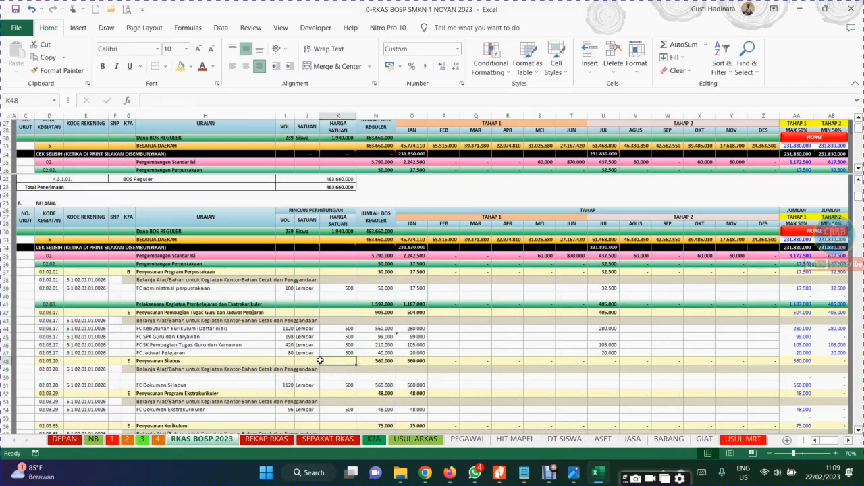
left_click(374, 439)
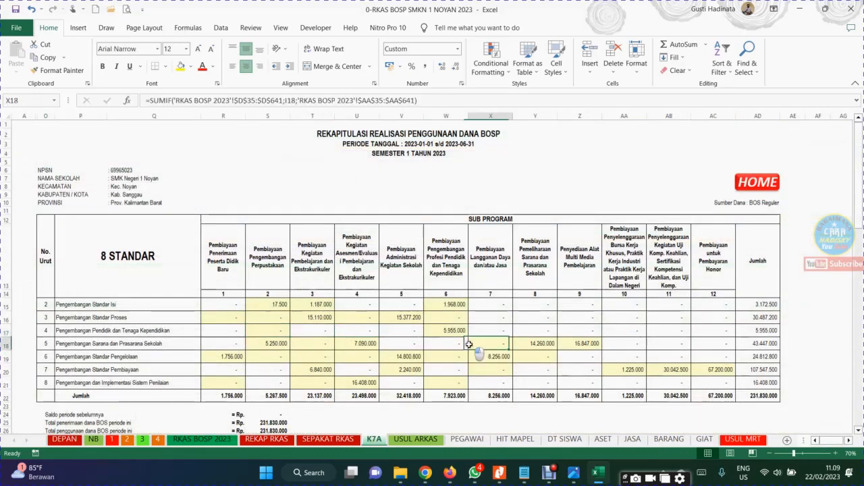
Check the grand total formula in AD22 of the K7A sheet, and return through the home page to the RKAS BOSP 2023 sheet
left_click(775, 397)
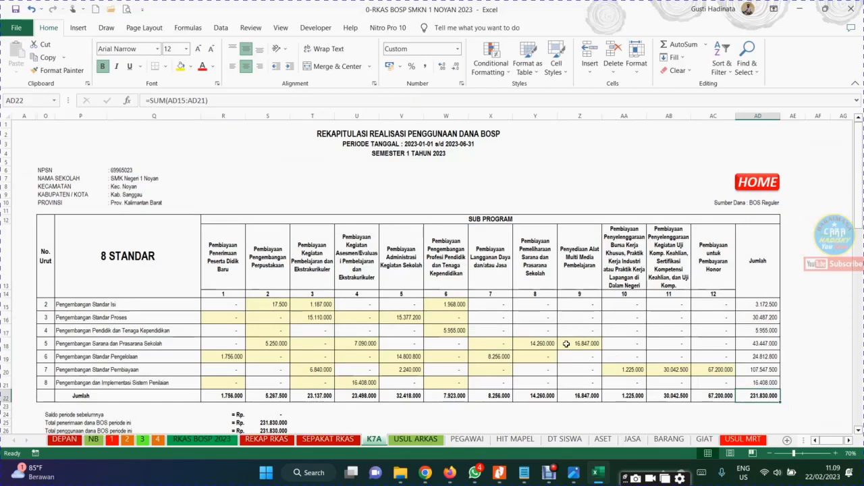
left_click(753, 186)
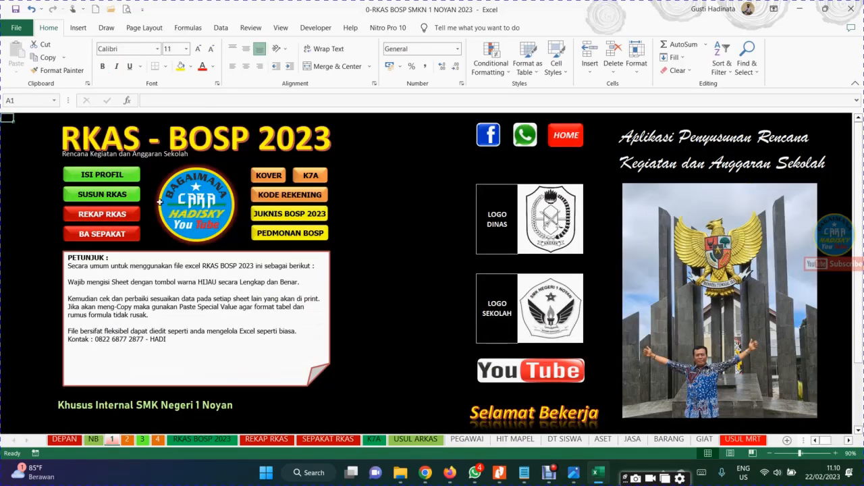
left_click(132, 197)
left_click(487, 306)
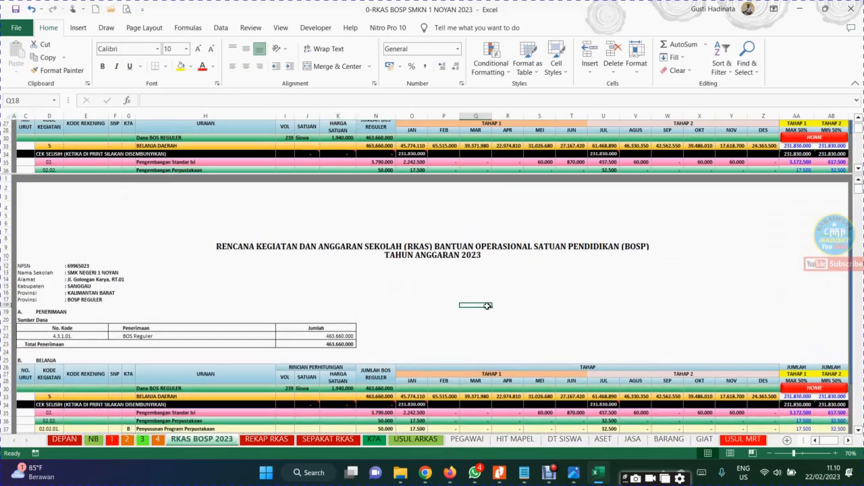
Review the URAIAN entries in RKAS BOSP 2023 from Dana BOS REGULER down to Sewa tenda pemilu osis in row 68
scroll(487, 306, "down", 12)
left_click(150, 182)
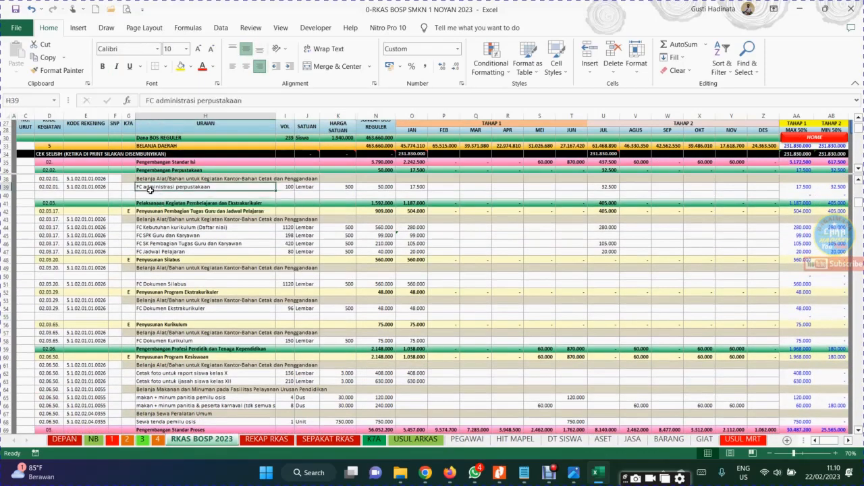
key("Up")
key("Up")
key("Up")
key("Up")
key("Up")
key("Up")
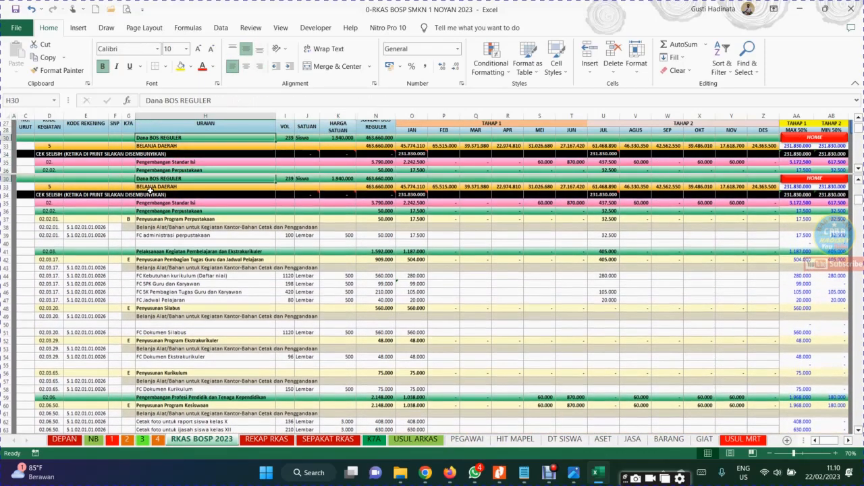
left_click(150, 189)
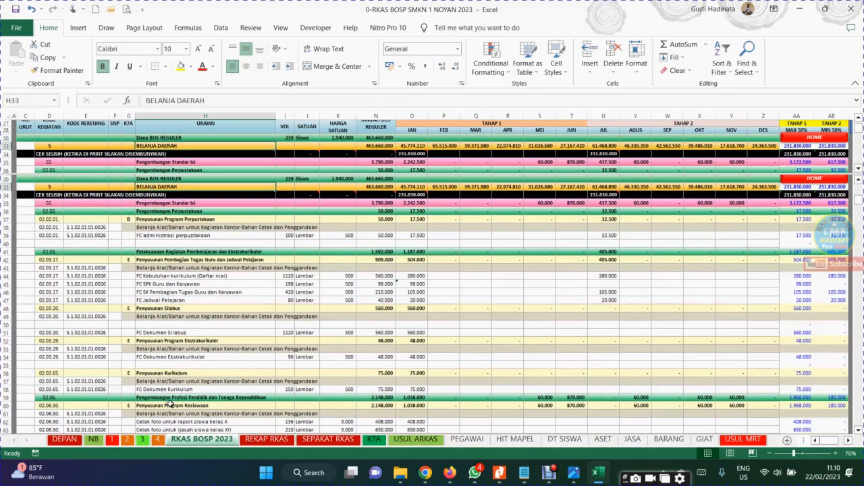
key("Down")
key("Down")
key("Down")
key("Down")
key("Down")
key("Down")
key("Down")
key("Down")
key("Down")
key("Down")
key("Down")
key("Down")
key("Down")
key("Down")
key("Down")
key("Down")
key("Down")
key("Down")
key("Down")
key("Down")
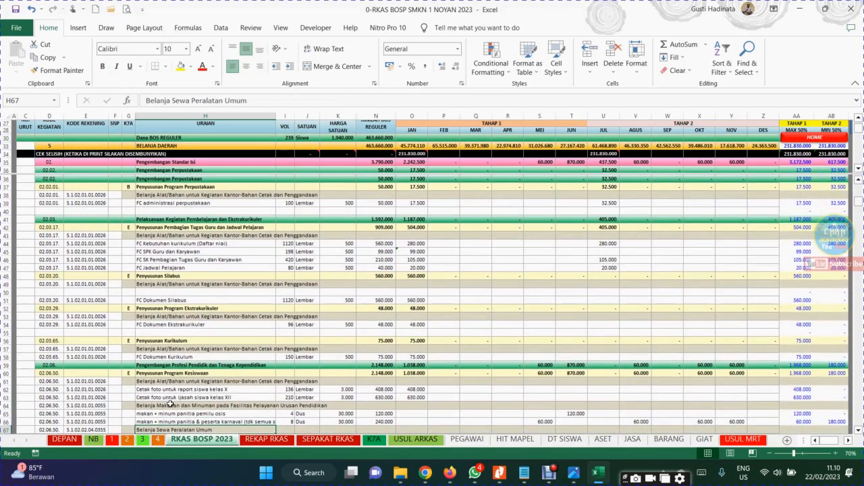
key("Down")
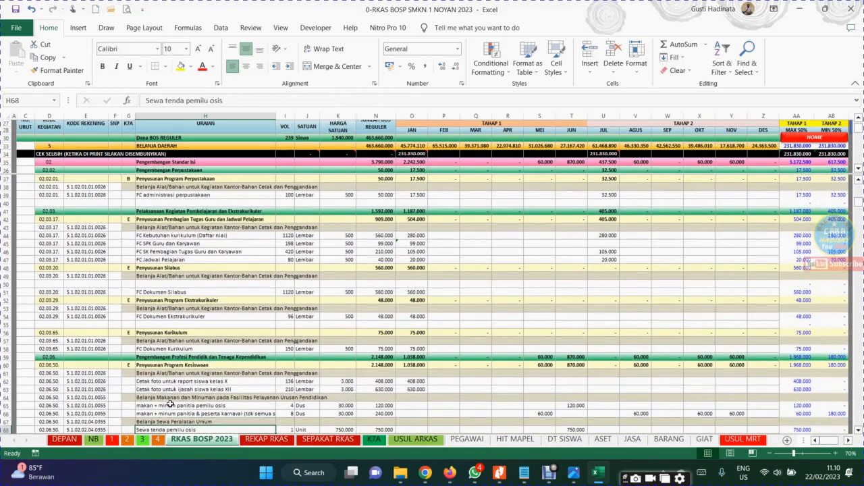
left_click(553, 476)
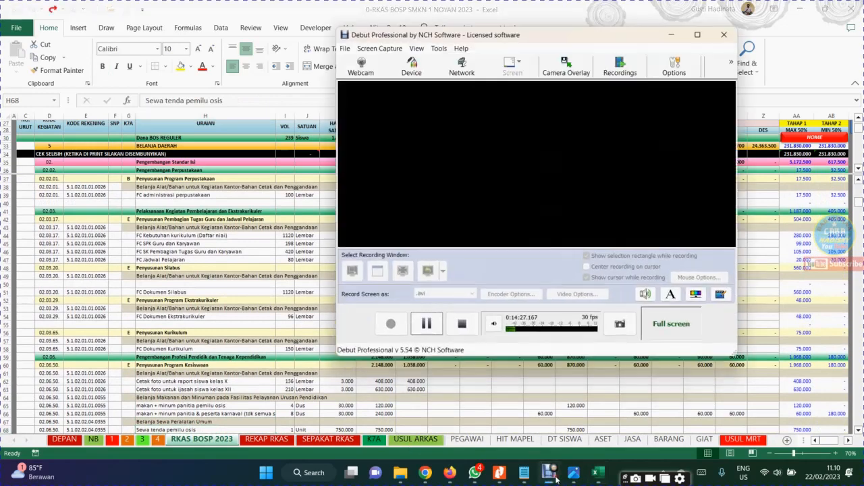
left_click(426, 323)
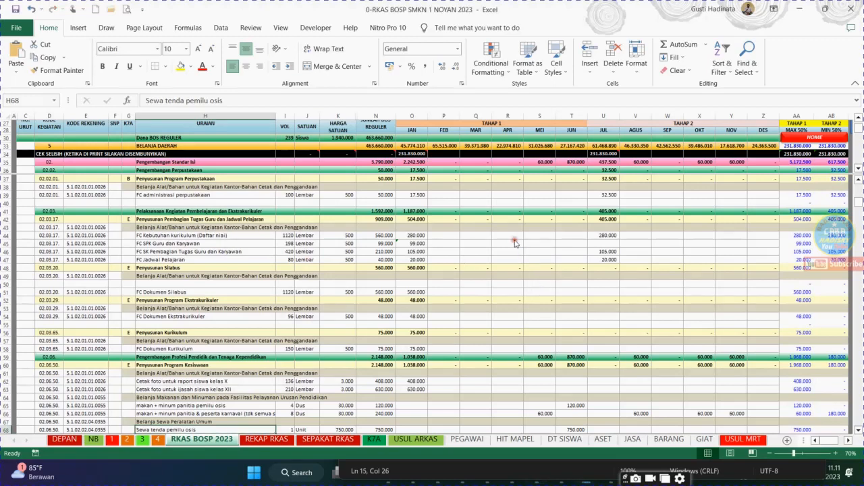
left_click(391, 202)
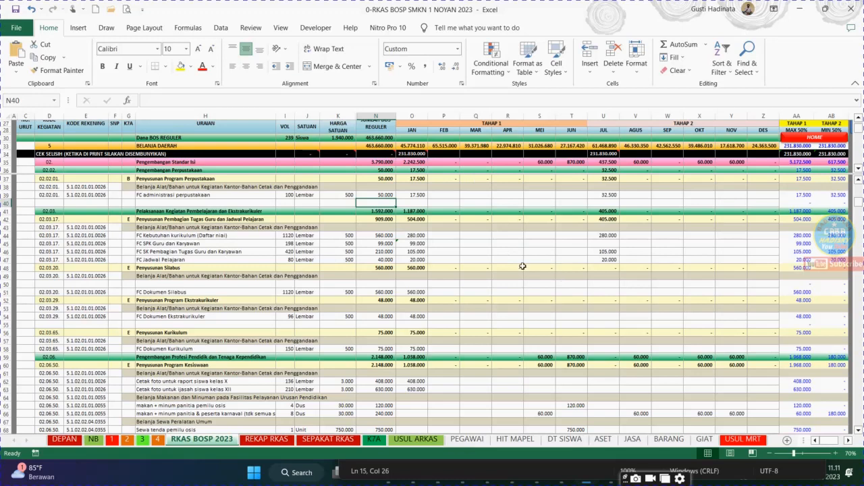
left_click(482, 203)
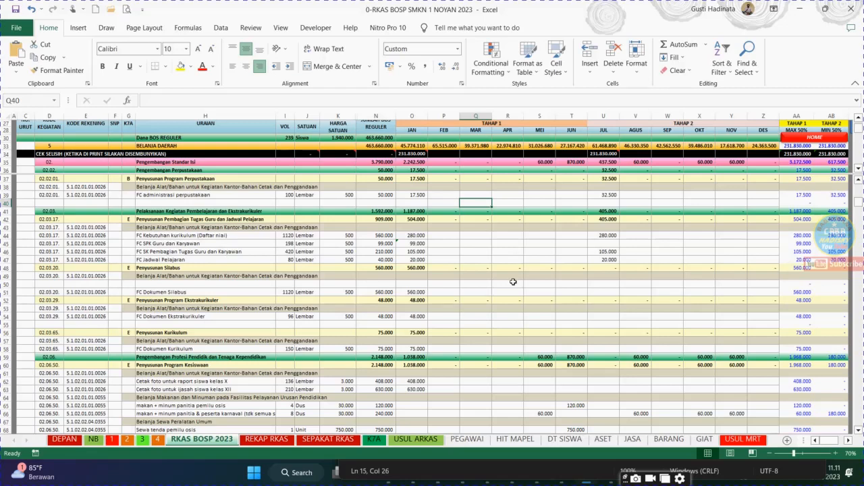
left_click(534, 327)
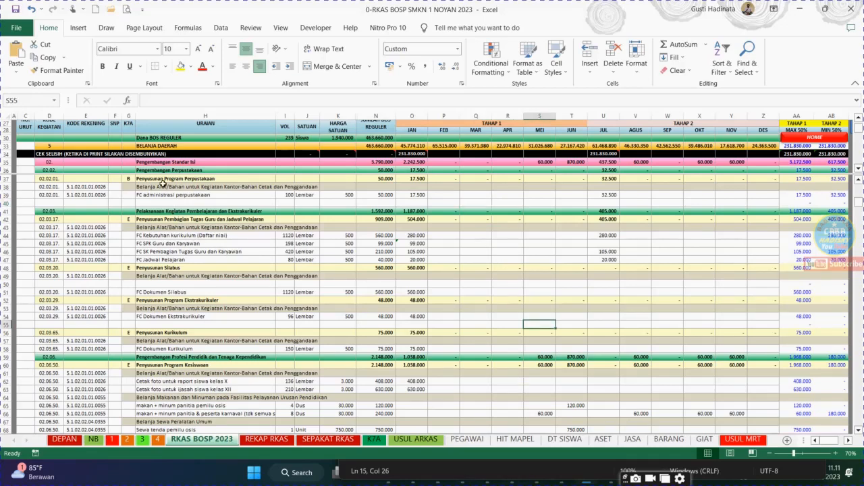
Examine the activity codes, account codes and descriptions in D38:H39 of RKAS BOSP 2023
left_click_drag(50, 187, 151, 197)
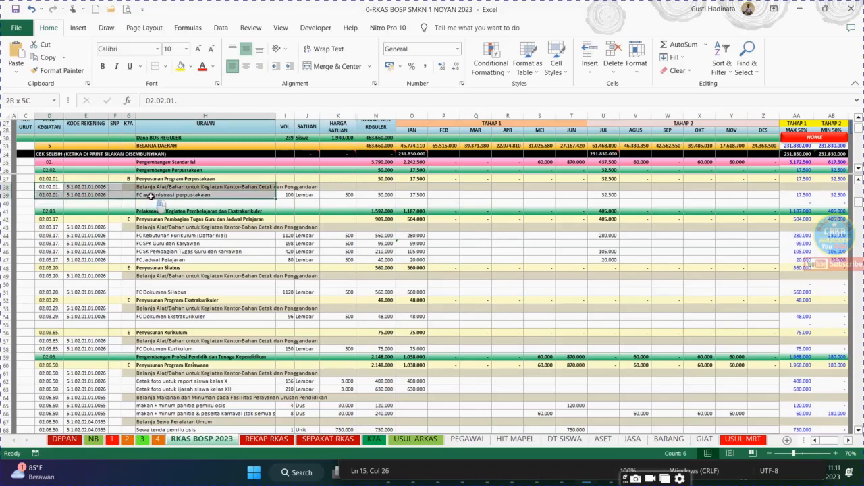
left_click(150, 196)
left_click(486, 301)
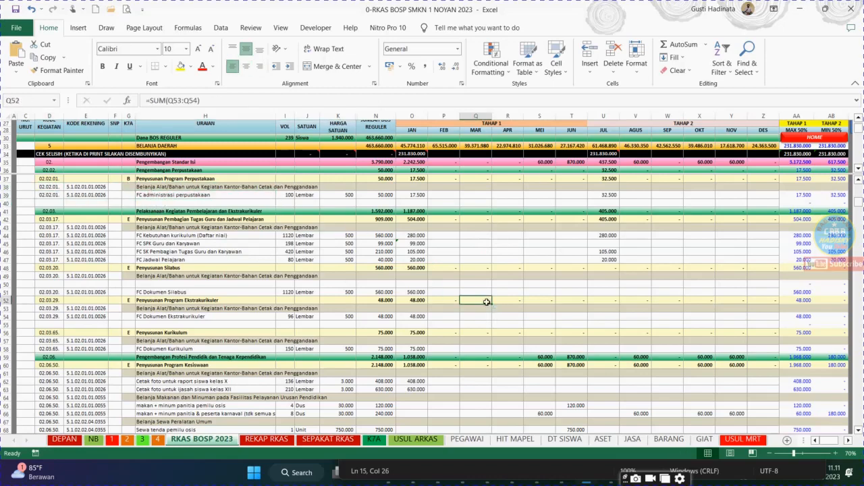
Switch to ARKAS and open the Kertas Kerja budgeting worksheet with BOSP Reguler as the Sumber Dana
left_click(800, 8)
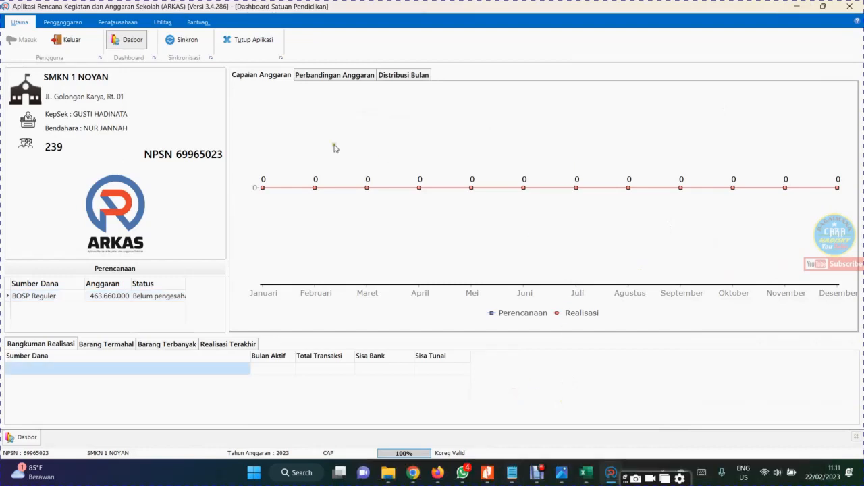
left_click(70, 22)
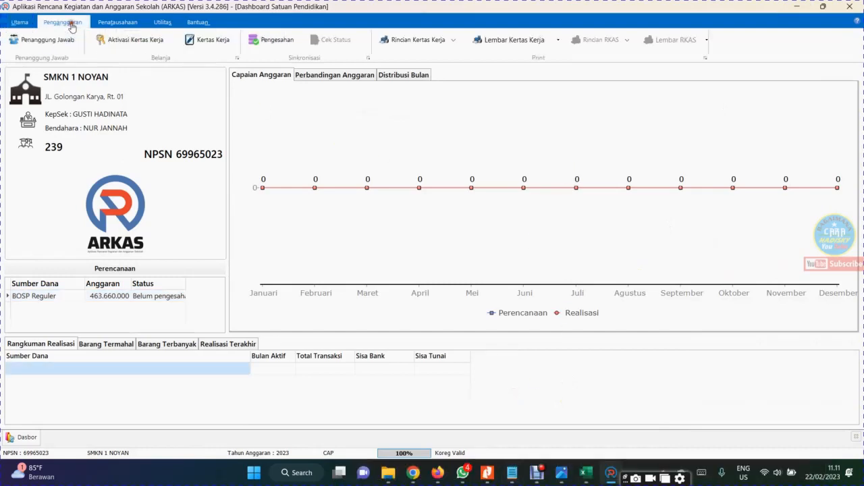
left_click(213, 40)
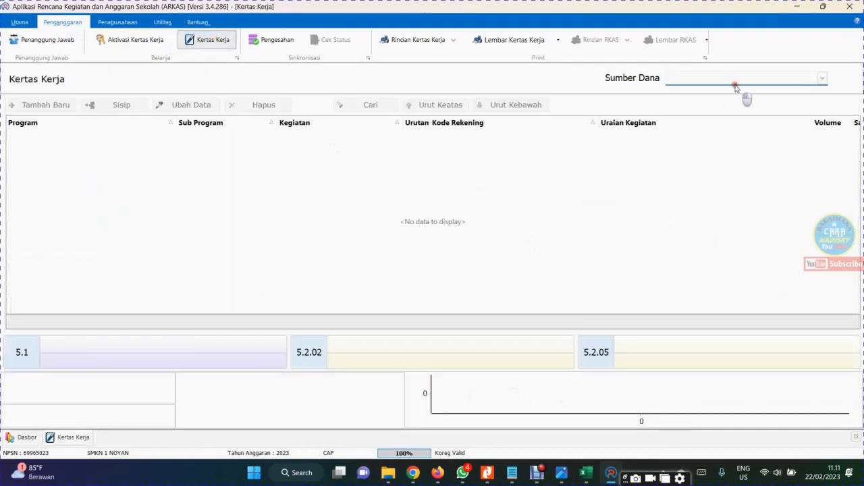
left_click(753, 81)
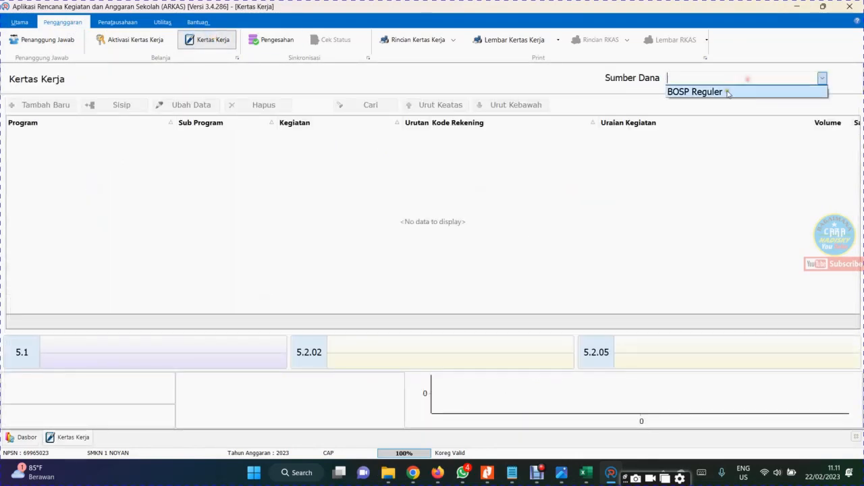
left_click(721, 92)
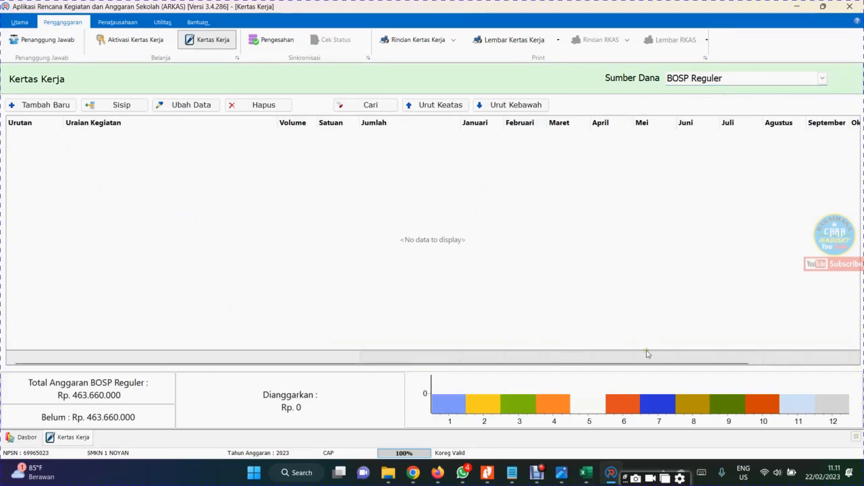
Switch back to Excel and examine the KODE KEGIATAN and KODE REKENING entries for the library program rows
left_click(586, 473)
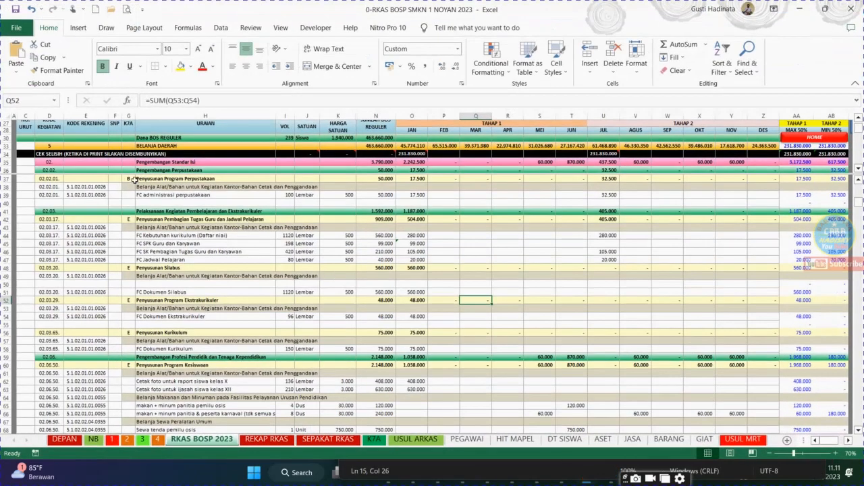
left_click(149, 195)
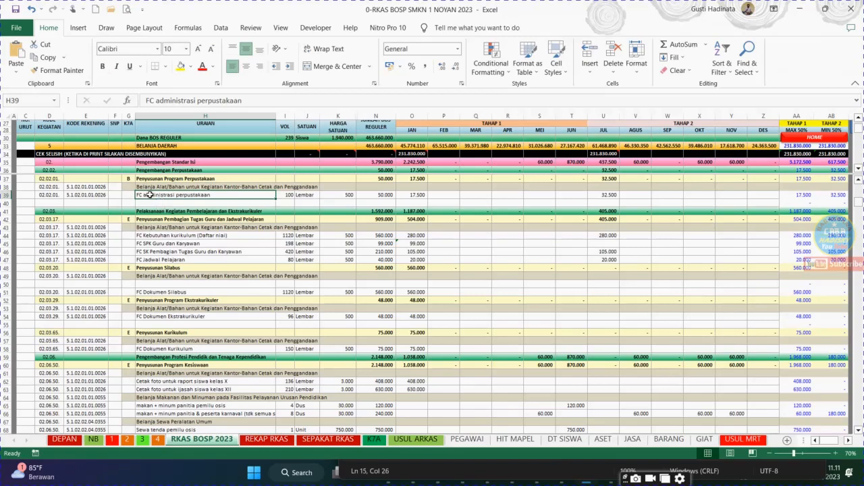
left_click(79, 189)
left_click(47, 188)
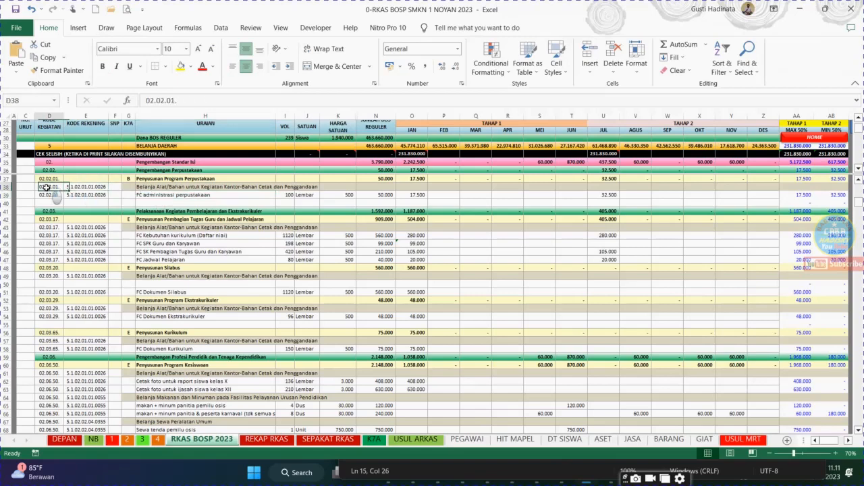
left_click(48, 132)
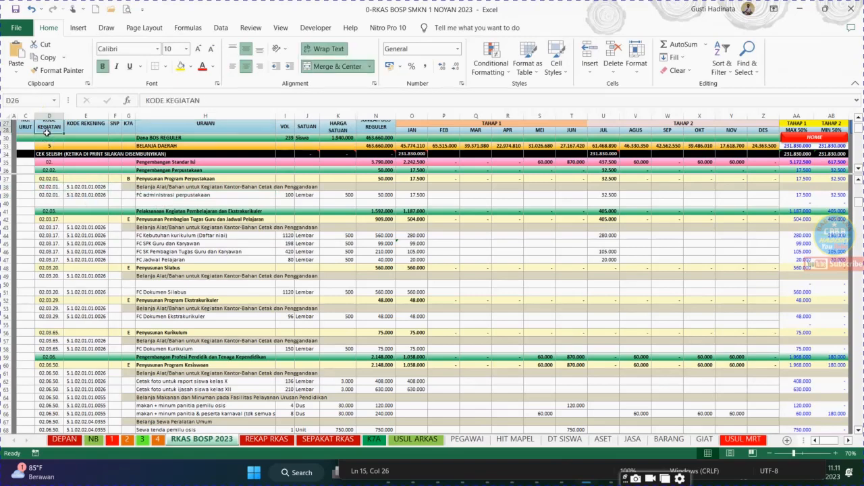
key("Down")
key("Down")
key("Down")
key("Down")
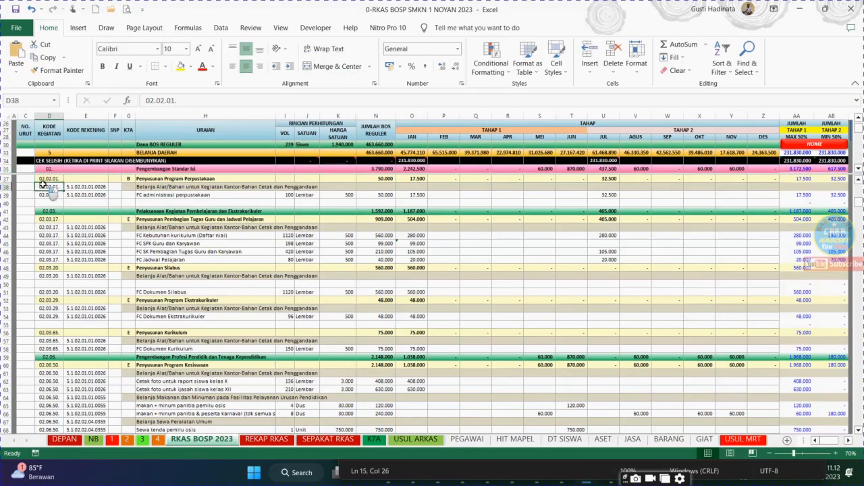
key("Down")
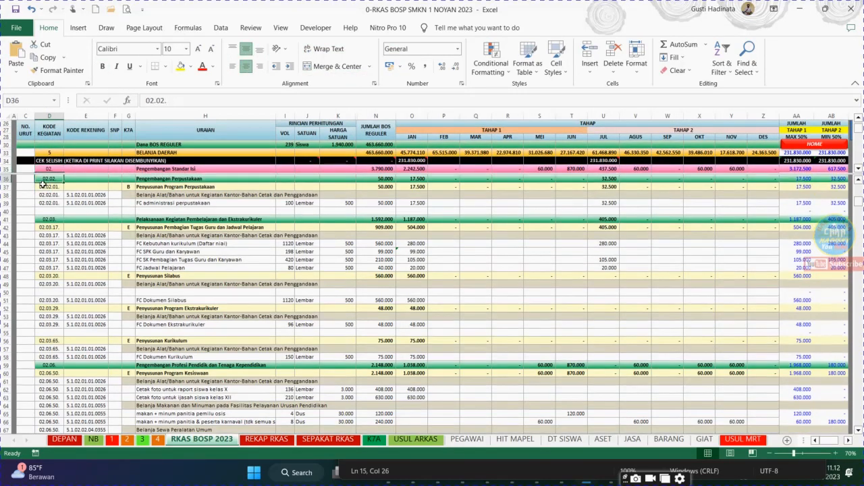
Copy the activity code text 02.02.01. from cell D38
left_click(50, 194)
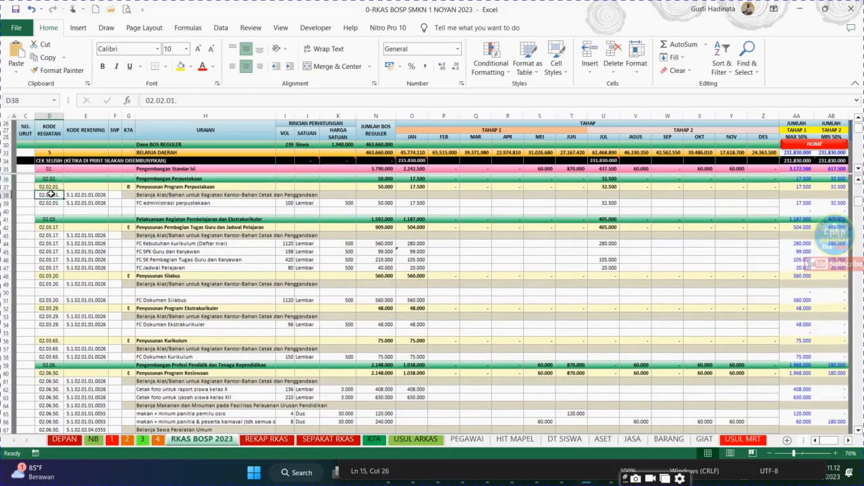
left_click(193, 95)
left_click_drag(193, 100, 143, 100)
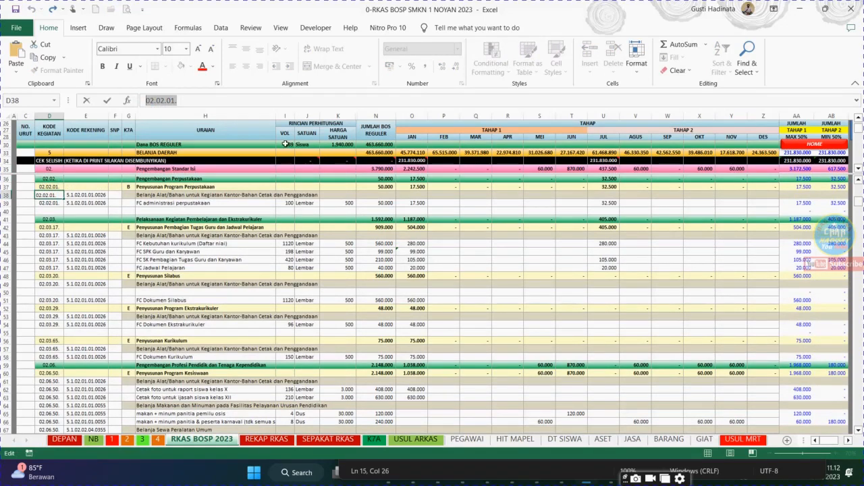
right_click(166, 104)
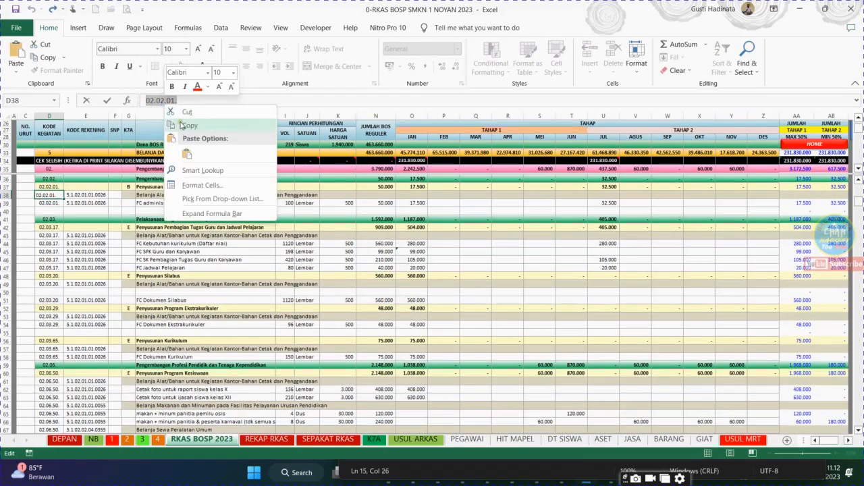
left_click(183, 126)
left_click(230, 226)
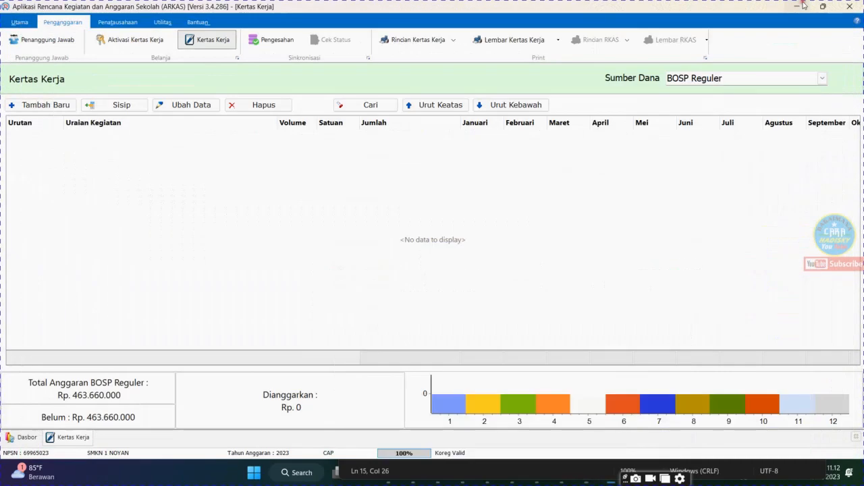
Add a new Kertas Kerja entry in ARKAS and set its Kegiatan to 02.02.01. Penyusunan Program Perpustakaan by searching the copied code
left_click(799, 9)
left_click(57, 107)
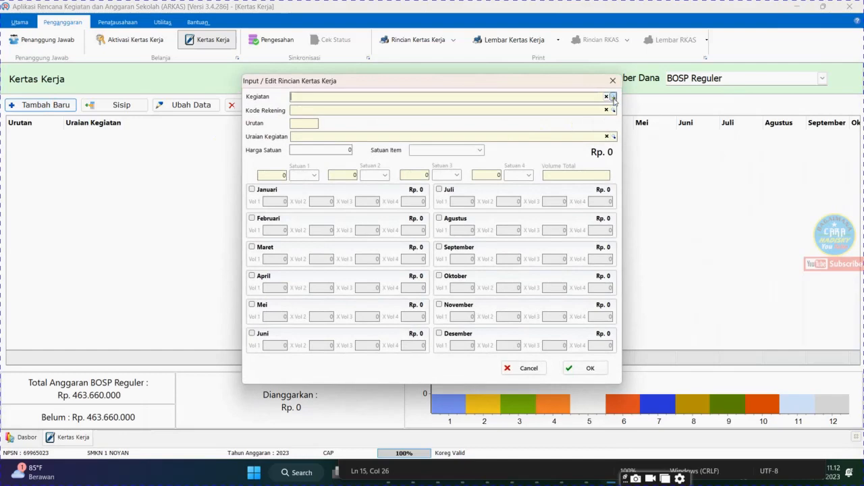
left_click(614, 97)
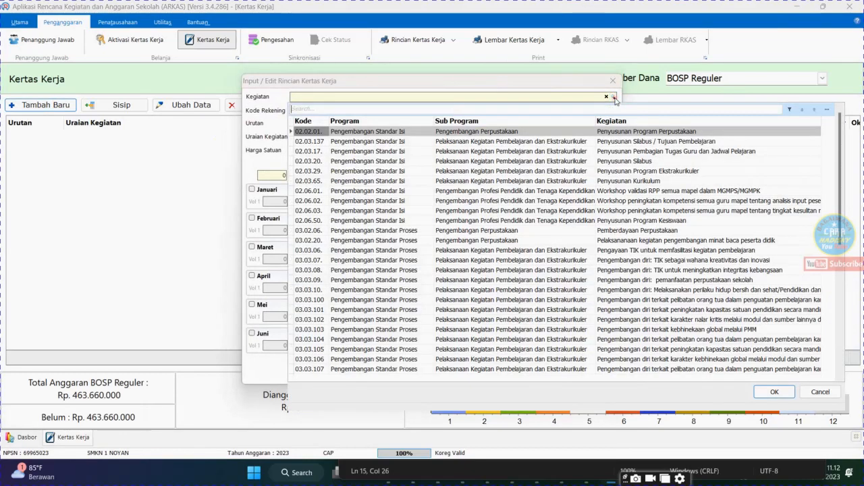
right_click(353, 111)
left_click(248, 160)
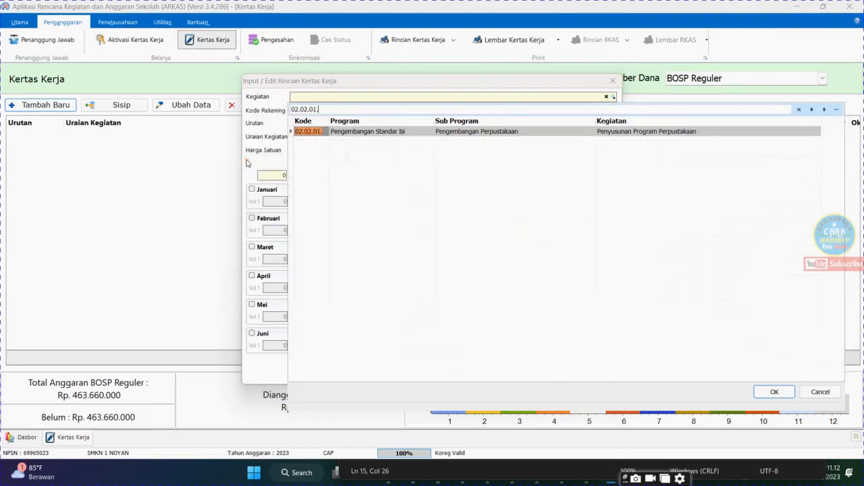
double_click(381, 133)
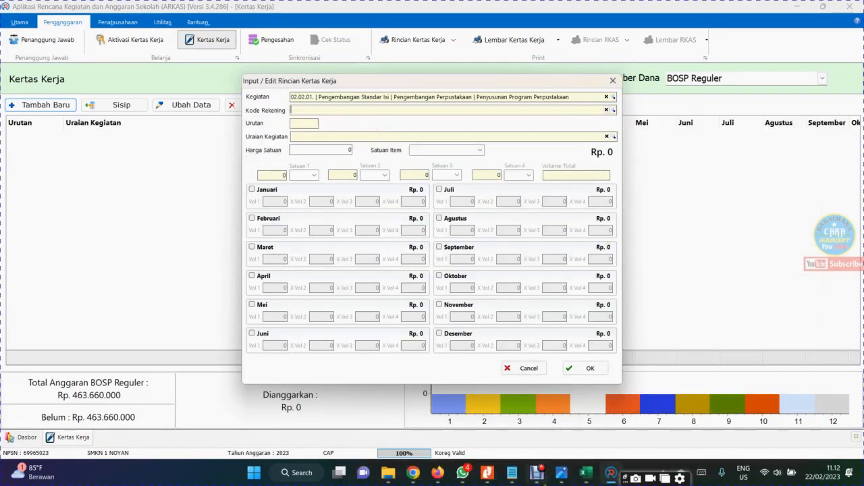
Switch to Excel and copy the account code text 5.1.02.01.01.0026 from cell E39
left_click(591, 482)
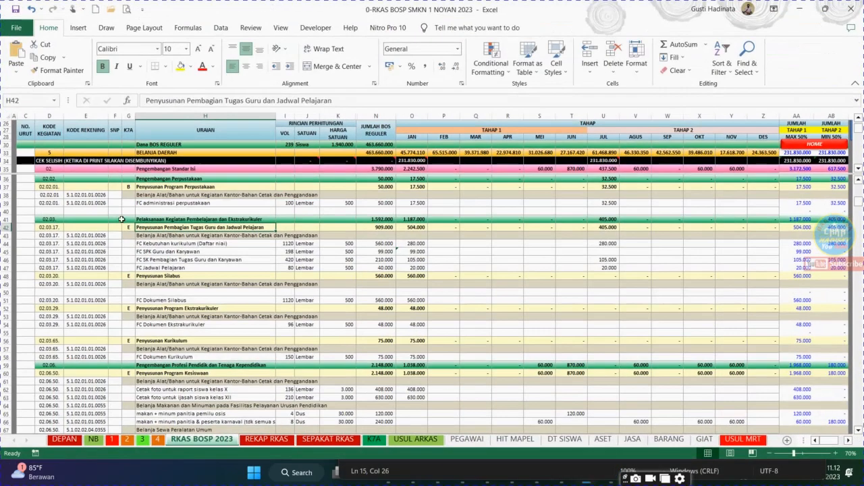
left_click(99, 202)
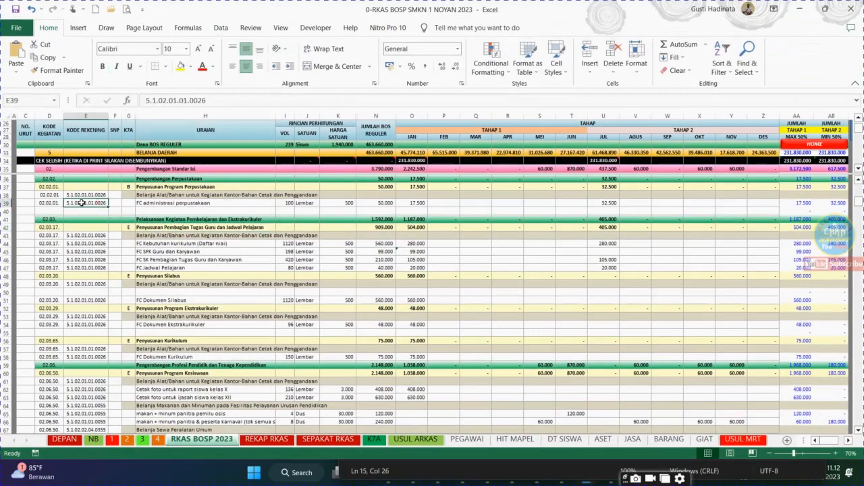
left_click_drag(218, 103, 145, 101)
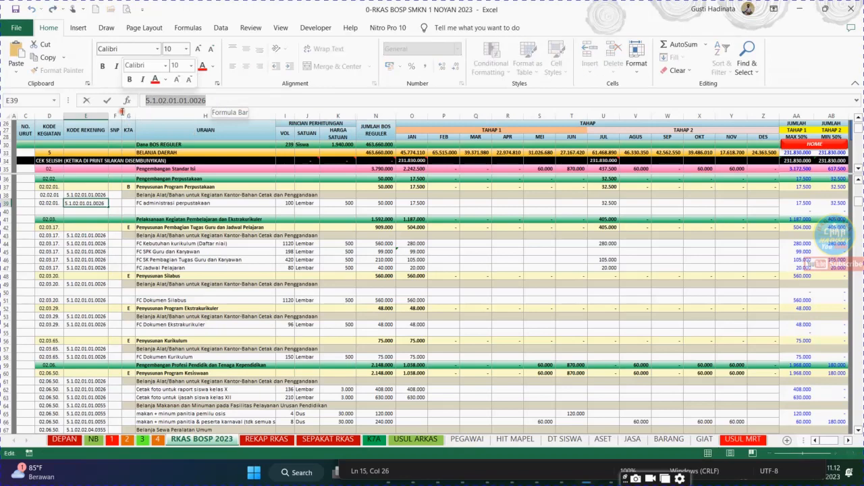
right_click(181, 102)
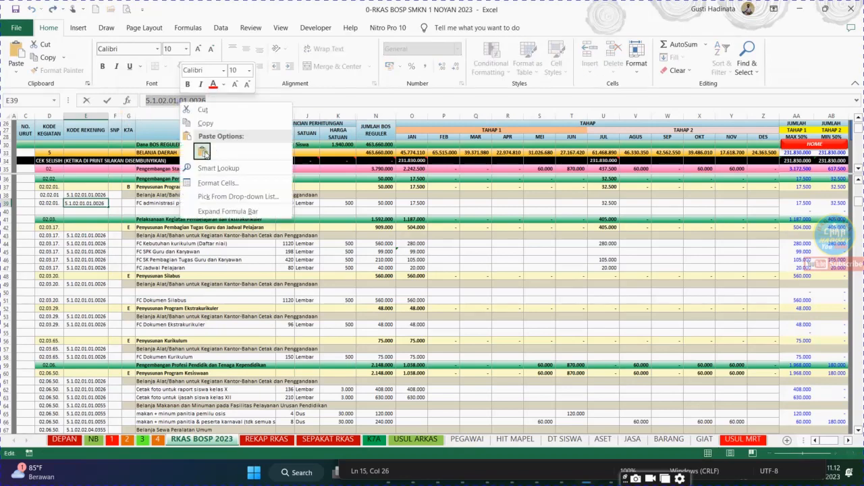
left_click(210, 123)
left_click(405, 301)
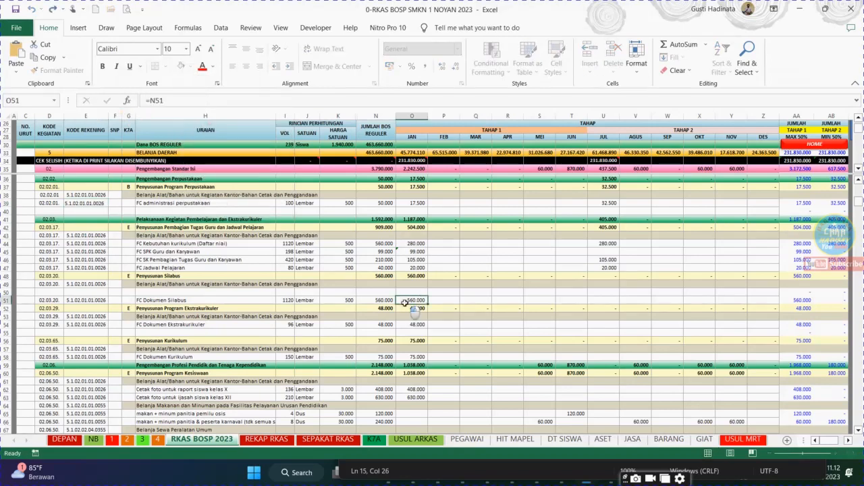
Switch to ARKAS and set the entry's Kode Rekening to 5.1.02.01.01.0026 by searching the copied code
mouse_move(560, 470)
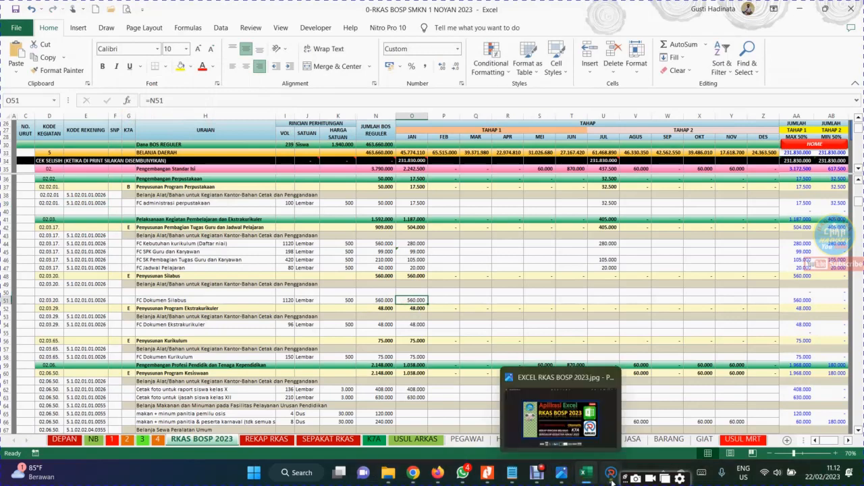
left_click(610, 472)
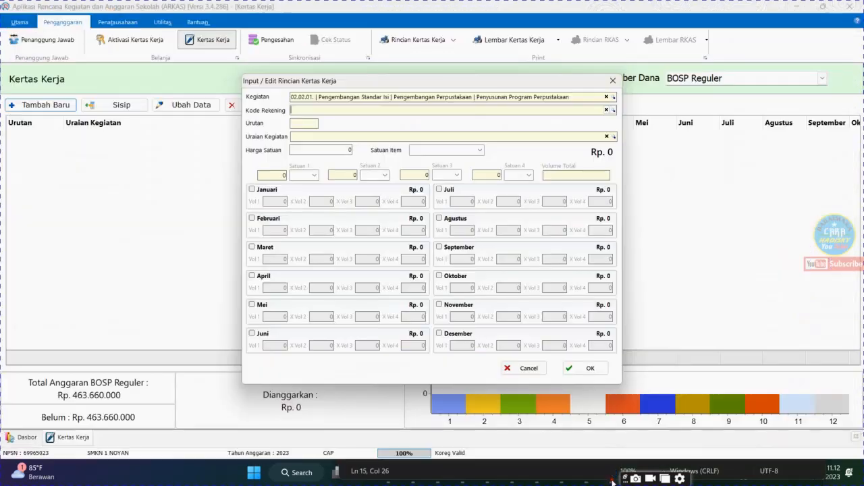
left_click(613, 110)
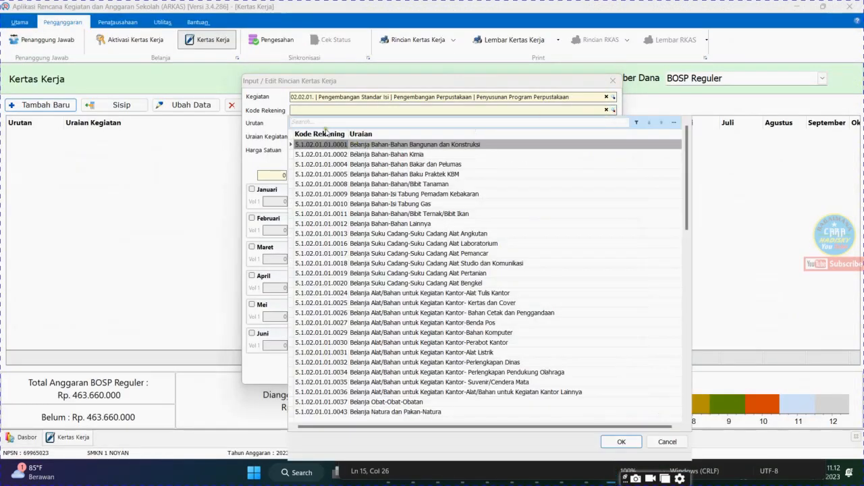
right_click(316, 122)
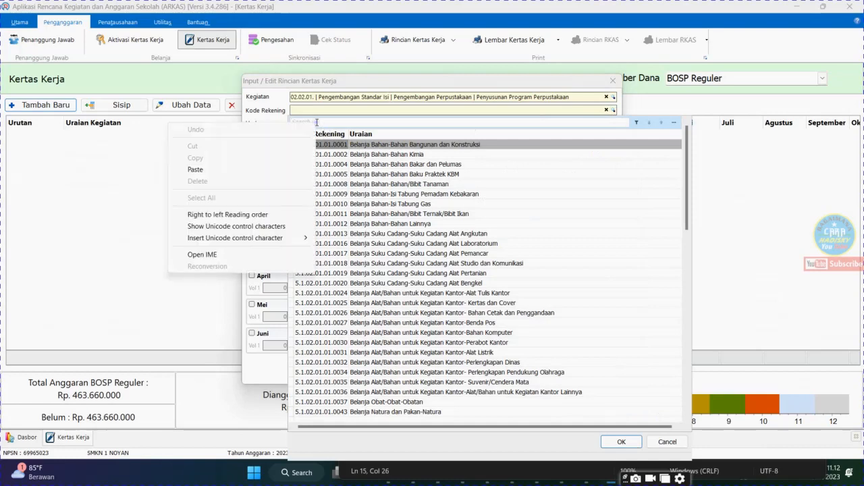
left_click(218, 169)
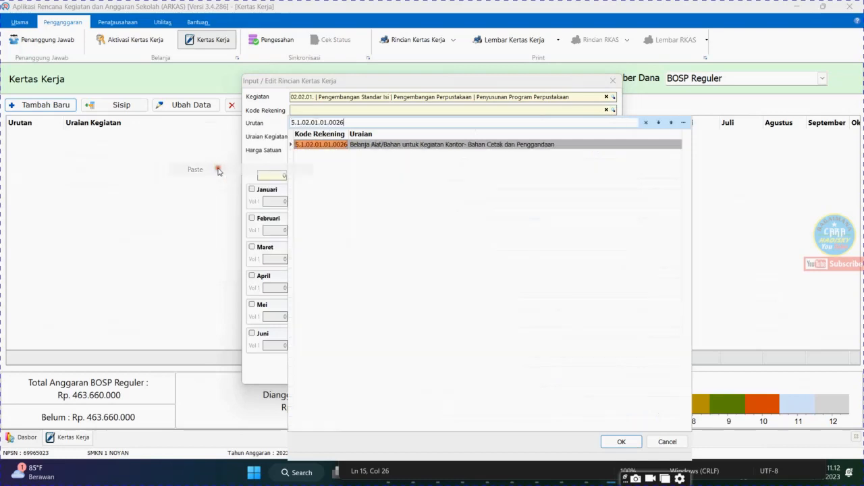
left_click(403, 145)
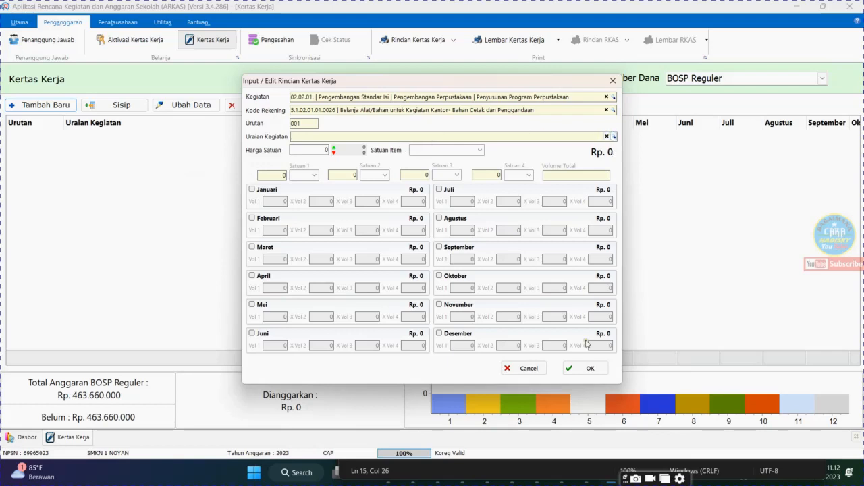
Check the library item's description in Excel, then in ARKAS search FOTO, set Uraian Kegiatan to Fotocopy and Harga Satuan to 500
left_click(590, 478)
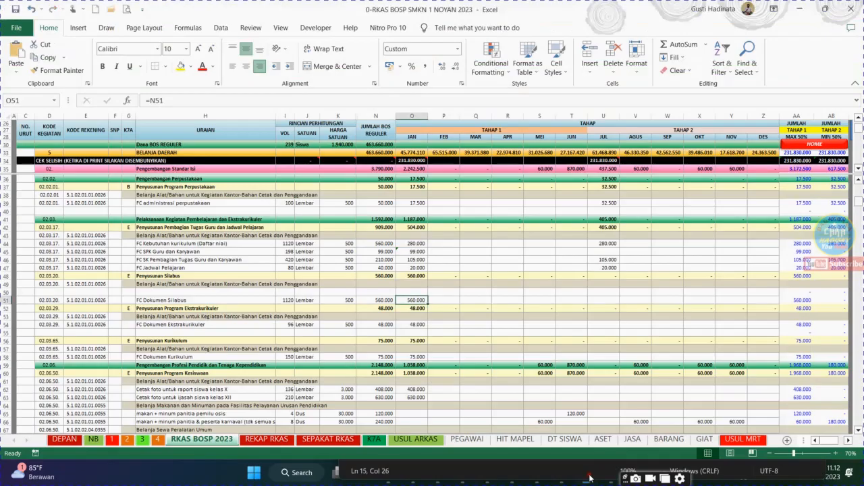
left_click(195, 203)
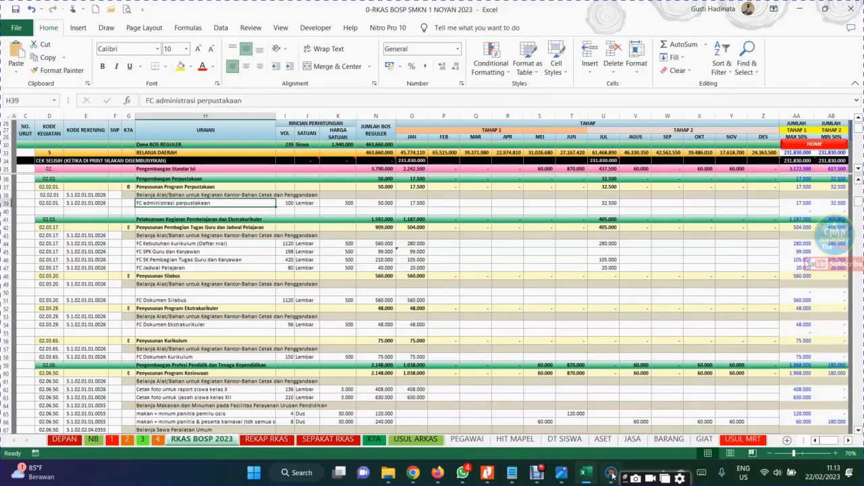
left_click(612, 476)
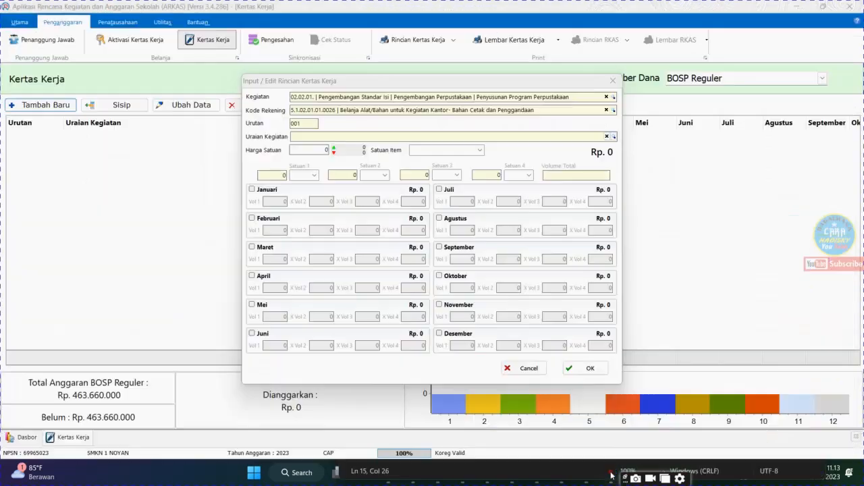
left_click(614, 137)
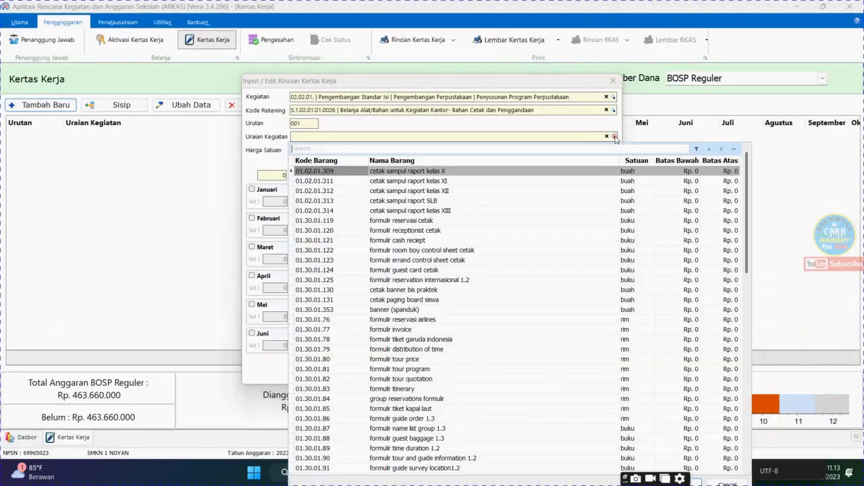
left_click(484, 148)
type("FOTO")
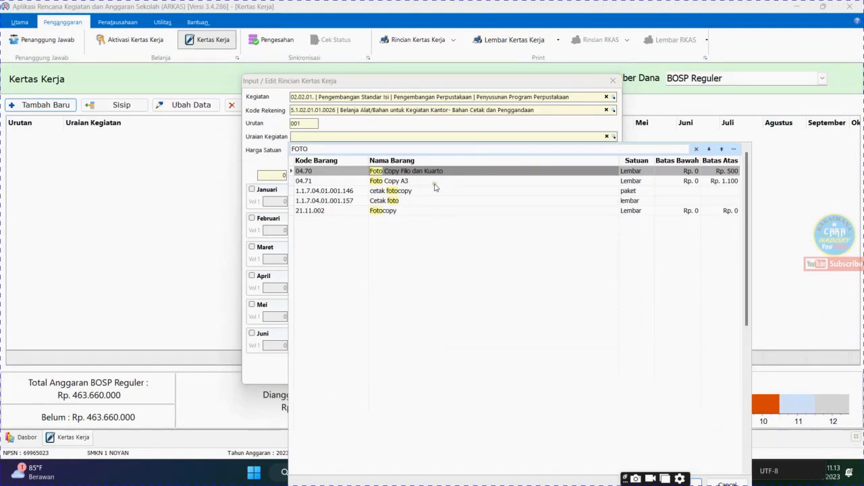
double_click(395, 212)
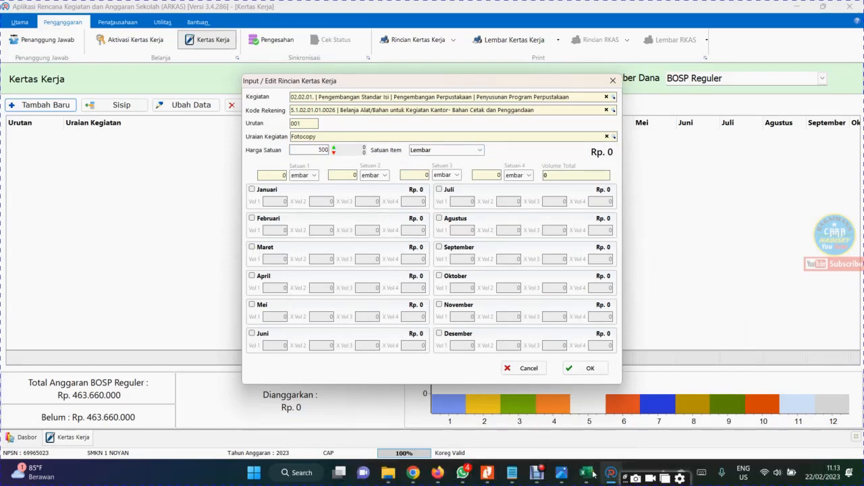
Switch to Excel and examine the volume, unit price and July amount of the FC administrasi perpustakaan row
key("alt+Tab")
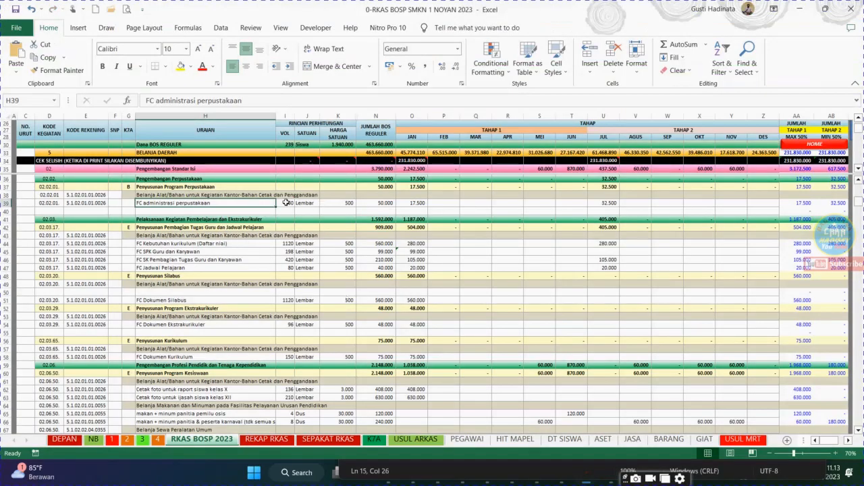
left_click(286, 201)
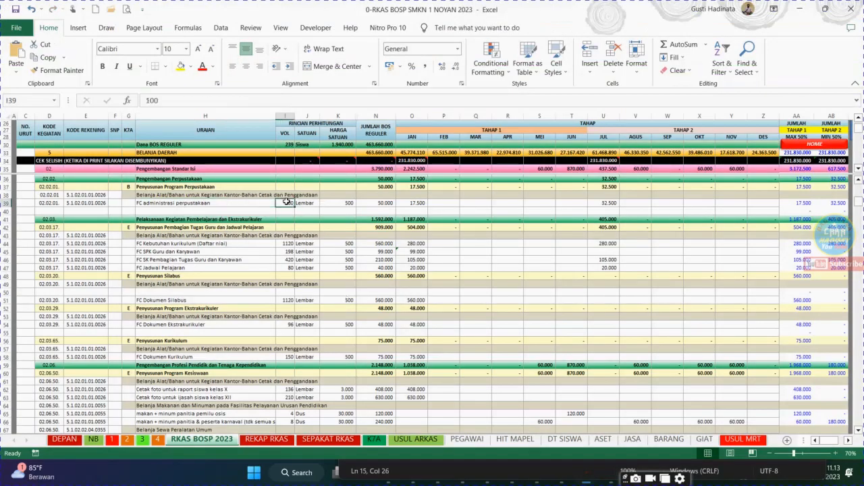
left_click(349, 203)
key("ctrl+v")
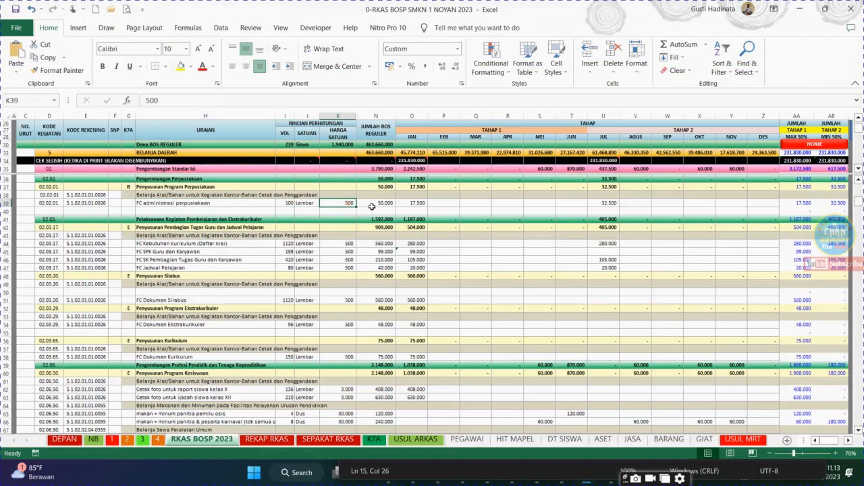
left_click(604, 202)
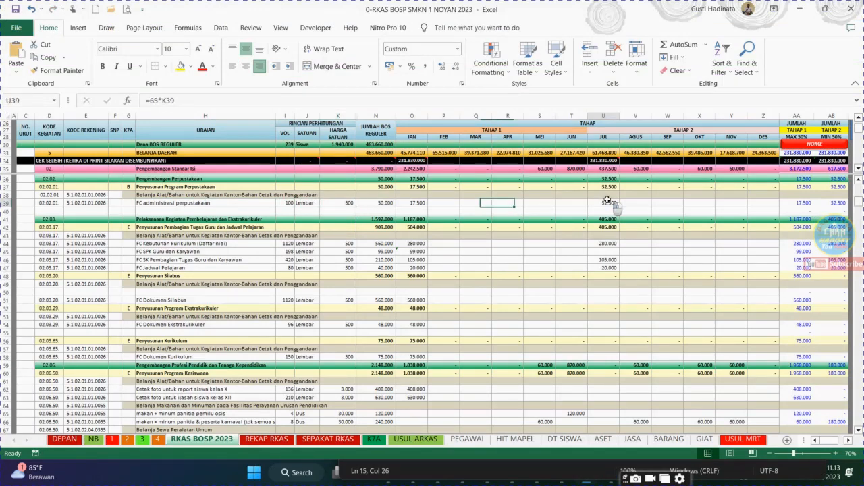
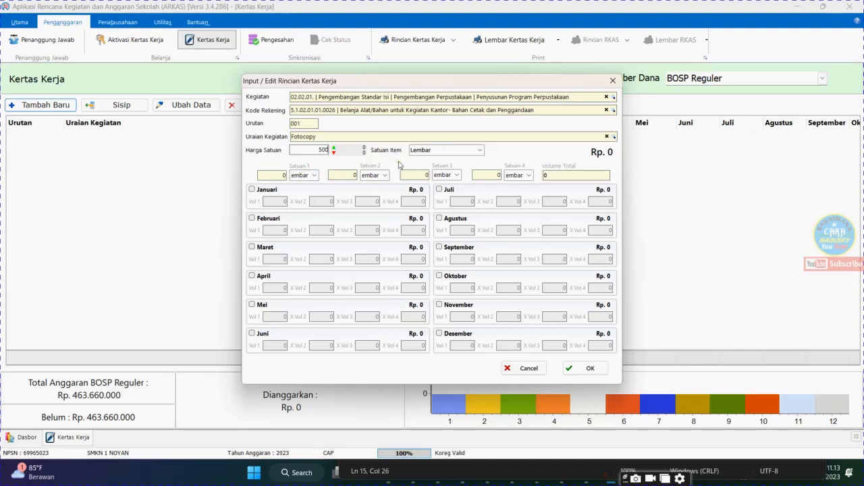
Enable Juli for the Fotocopy entry with a Vol 1 of 65 and save the budget item
left_click(438, 190)
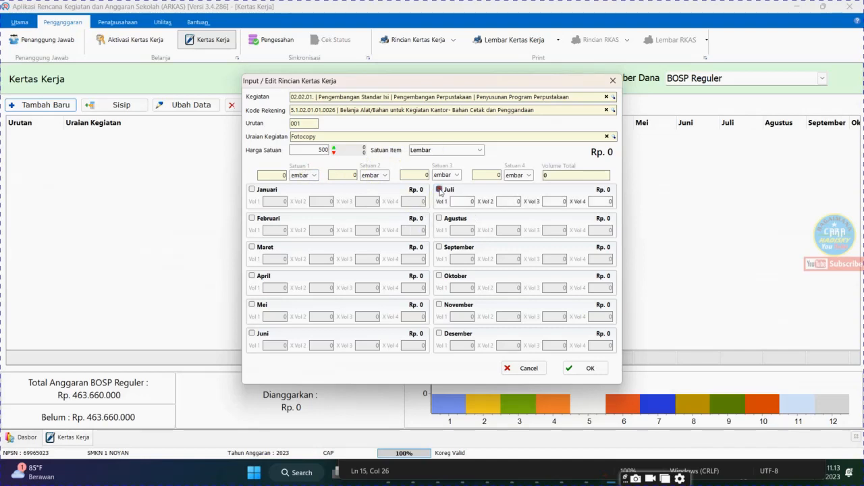
left_click_drag(464, 202, 478, 202)
left_click(507, 198)
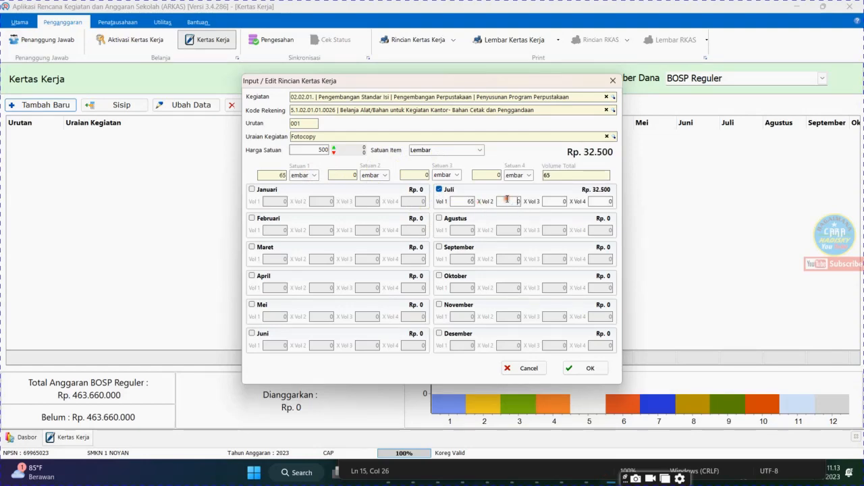
left_click(585, 370)
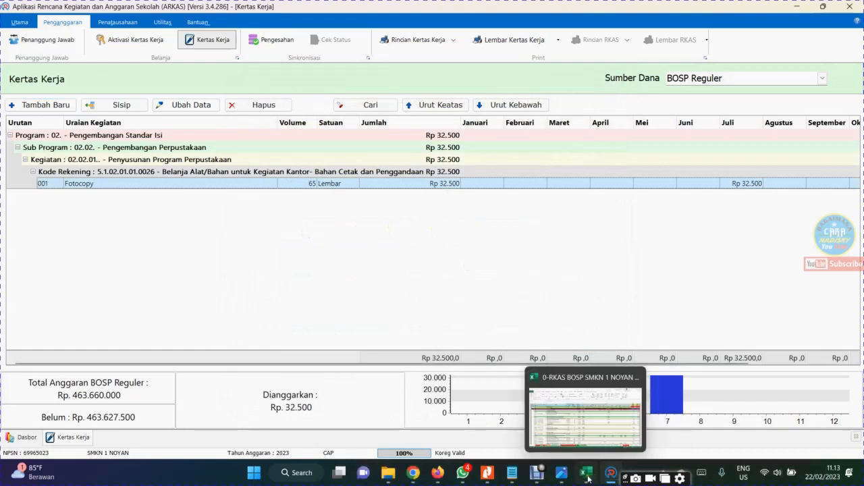
Switch to Excel and select the activity code cell D62 of the class X report photo printing row
left_click(587, 476)
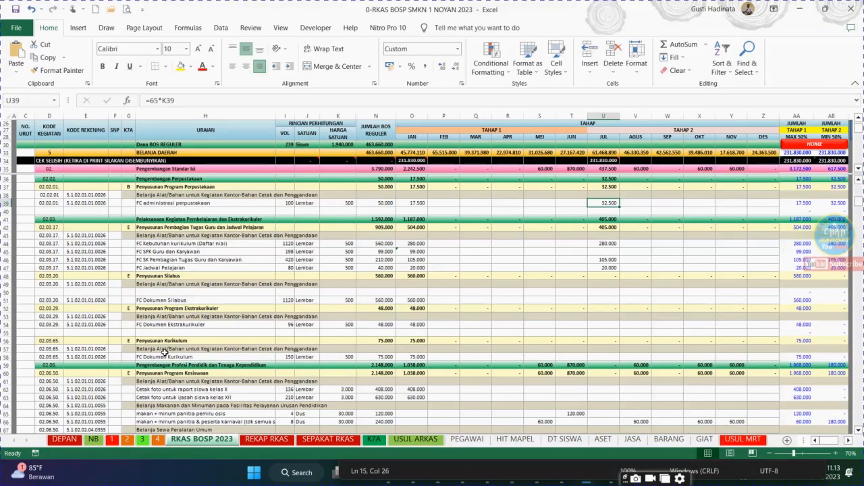
left_click(51, 390)
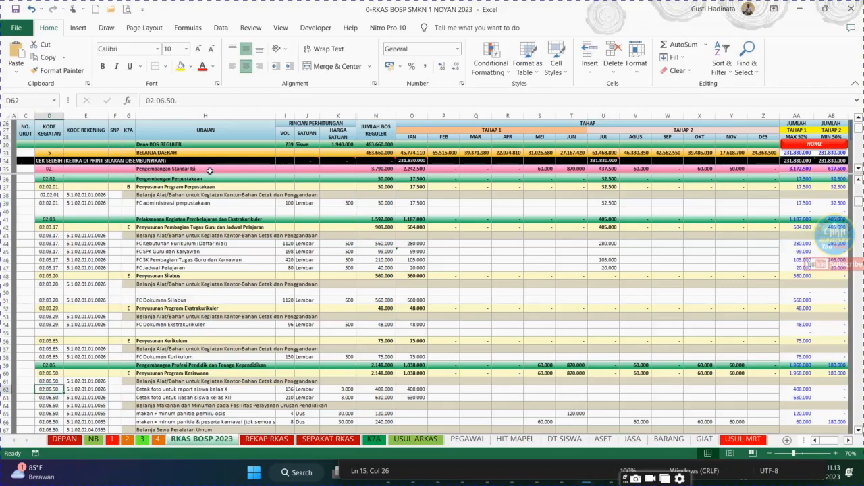
left_click_drag(186, 101, 142, 102)
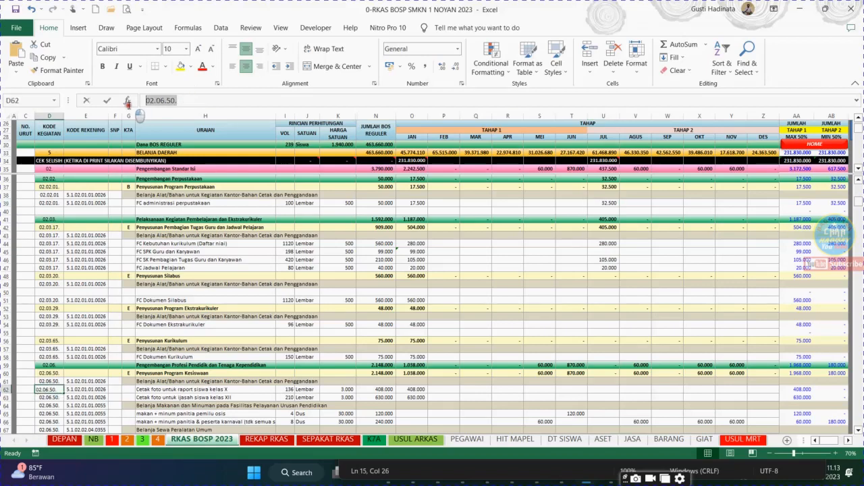
right_click(162, 100)
left_click(184, 150)
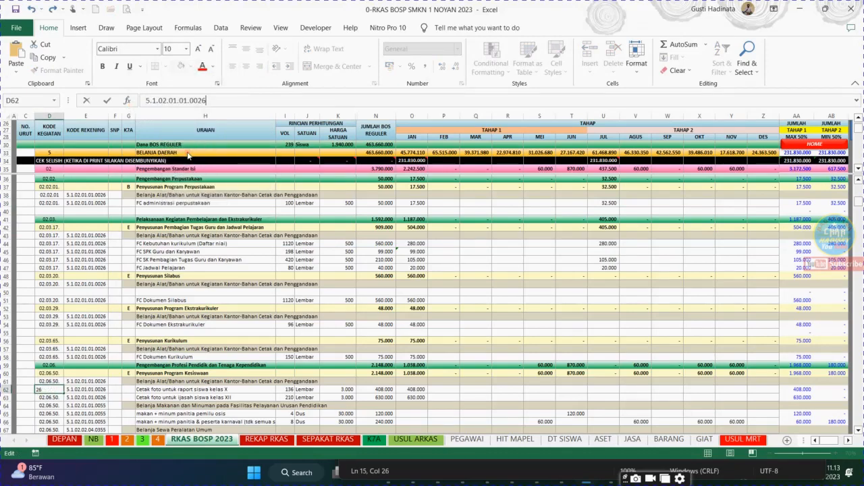
key("ctrl+z")
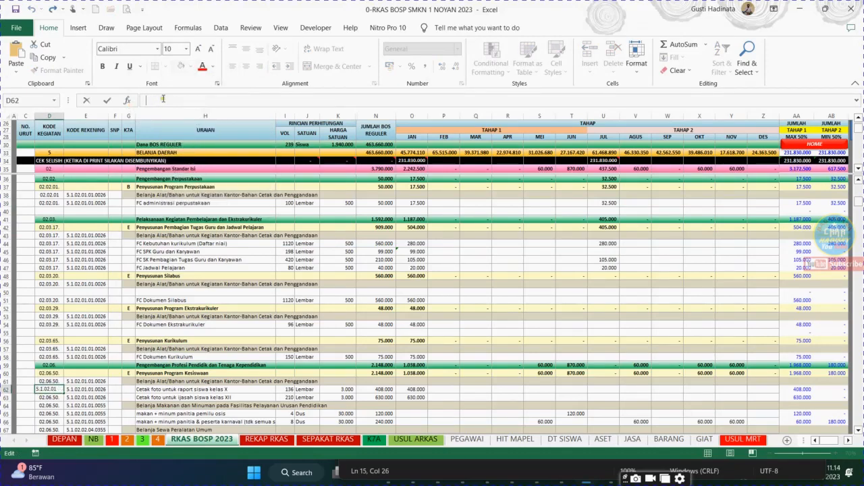
left_click(245, 317)
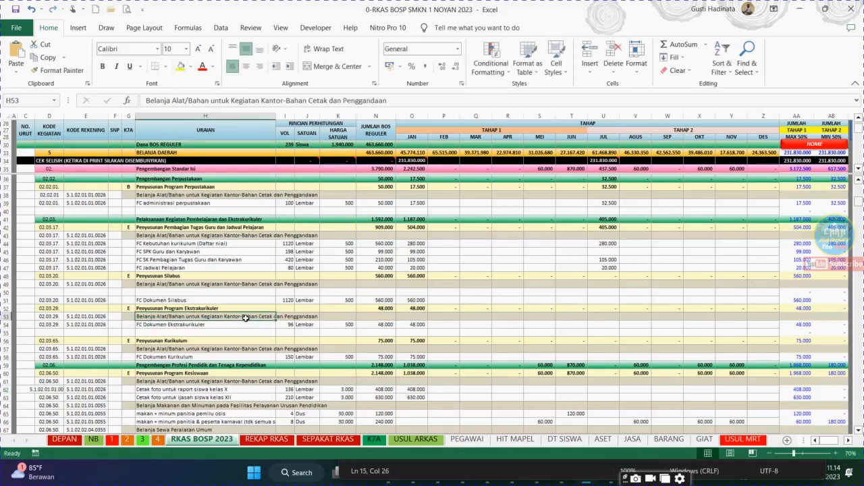
key("ctrl+z")
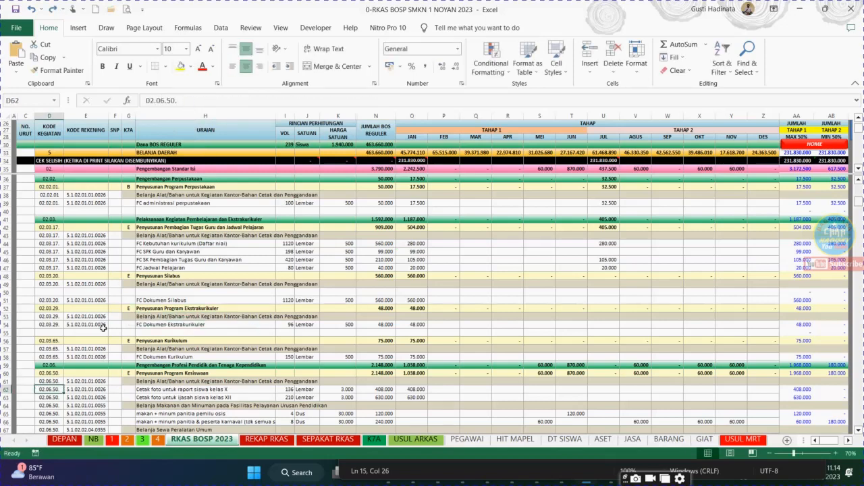
Copy the activity code text 02.06.50. from cell D62
double_click(149, 100)
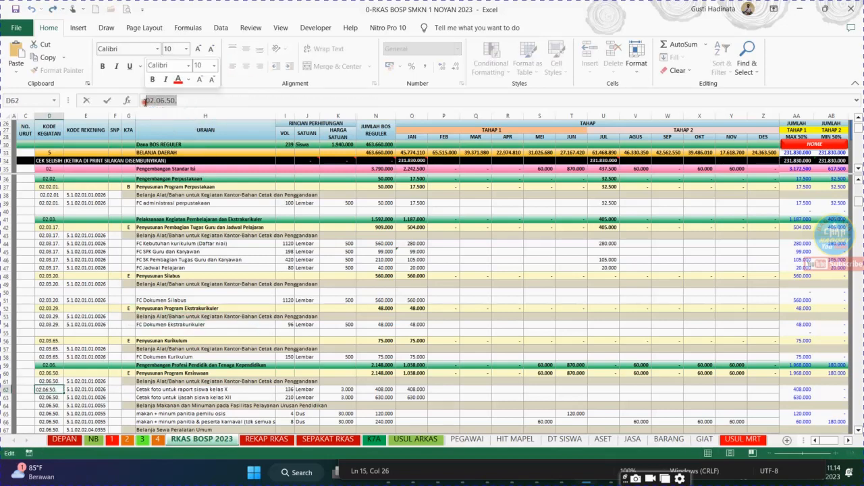
right_click(151, 100)
left_click(175, 122)
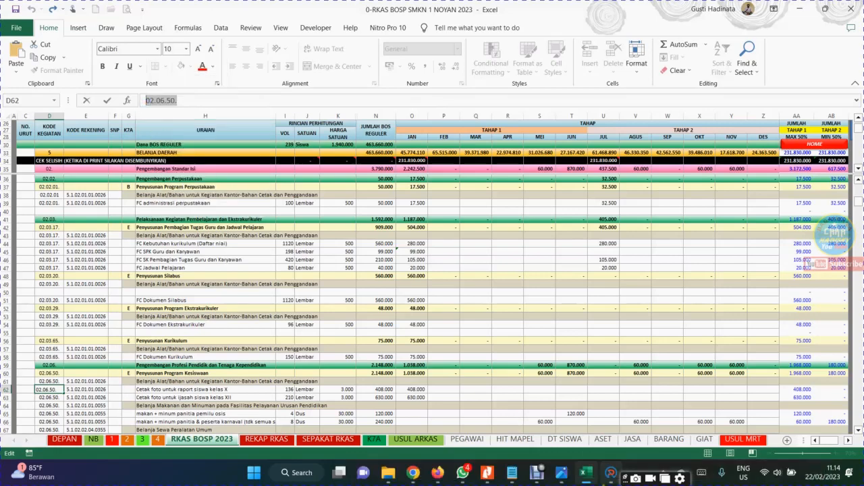
Switch to ARKAS, add a new budget entry and set its Kegiatan to 02.06.50. by searching the copied code
left_click(605, 475)
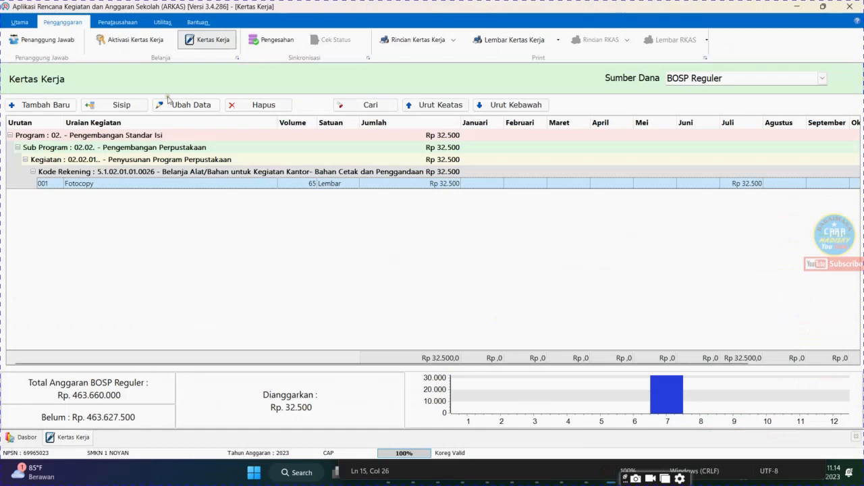
left_click(37, 105)
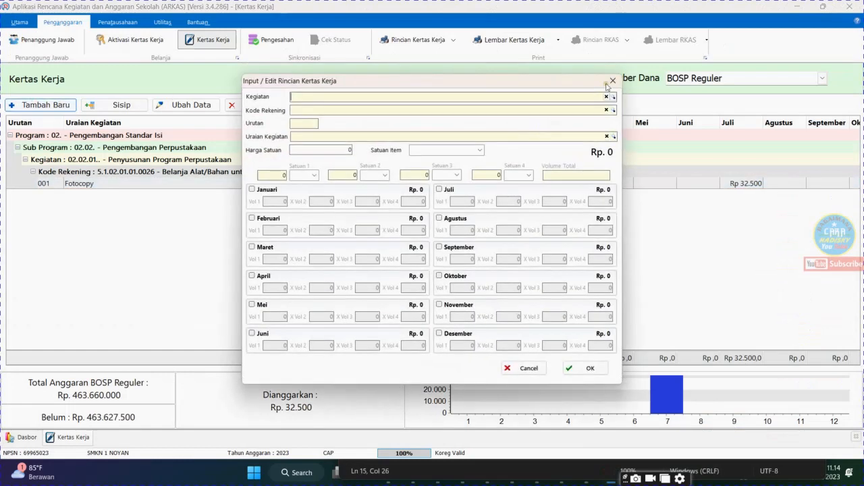
left_click(613, 97)
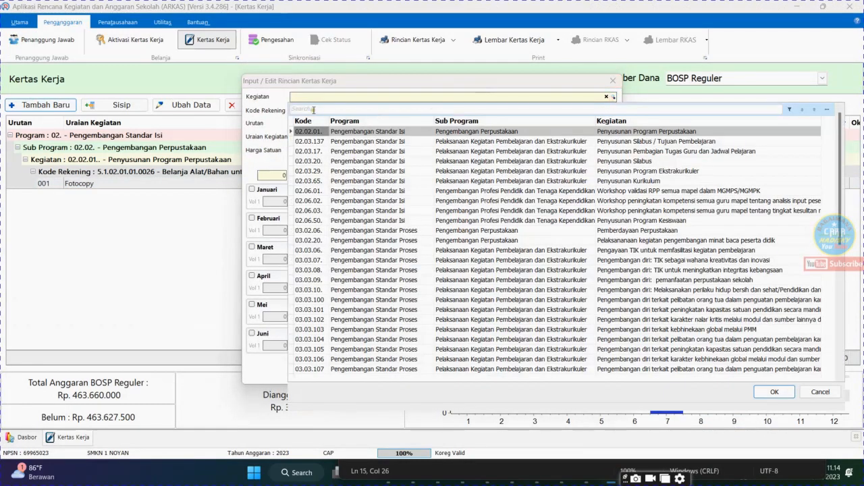
right_click(314, 109)
left_click(209, 160)
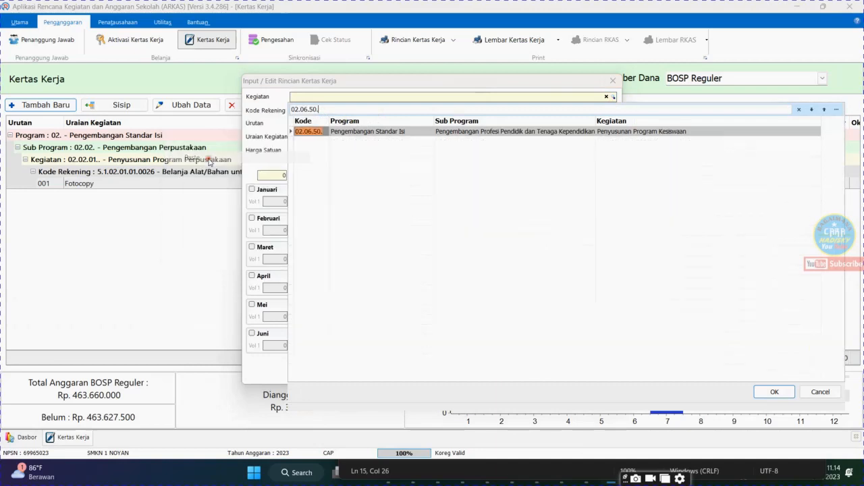
left_click(422, 131)
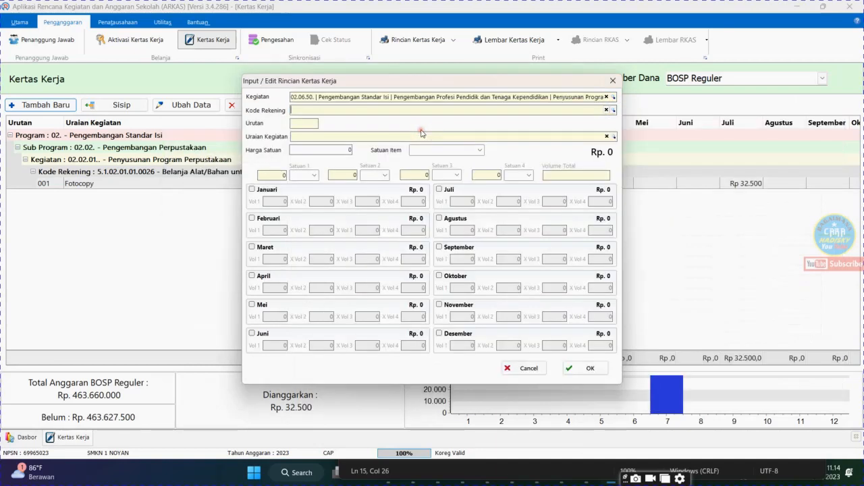
Switch to Excel and copy the account code text 5.1.02.01.01.0055 from cell E65
left_click(591, 472)
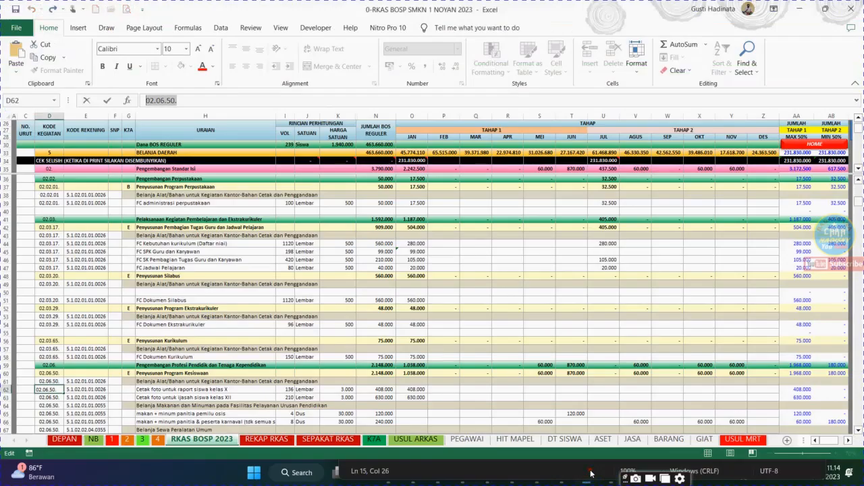
left_click(81, 390)
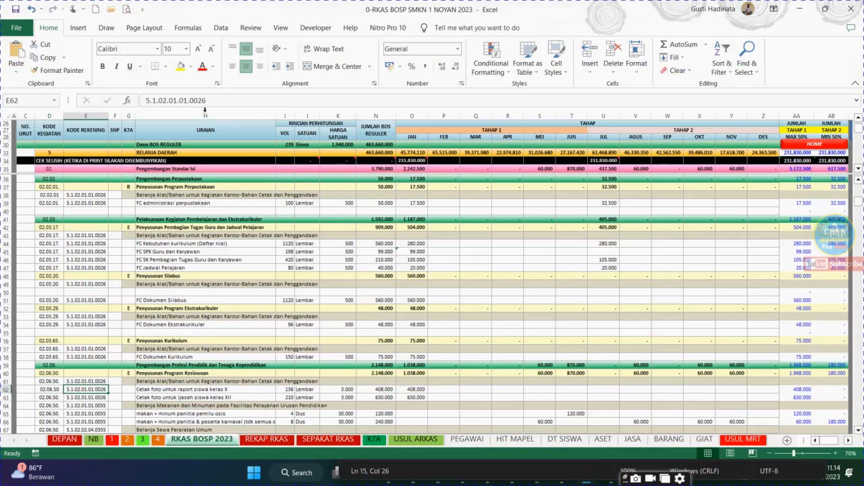
left_click(88, 414)
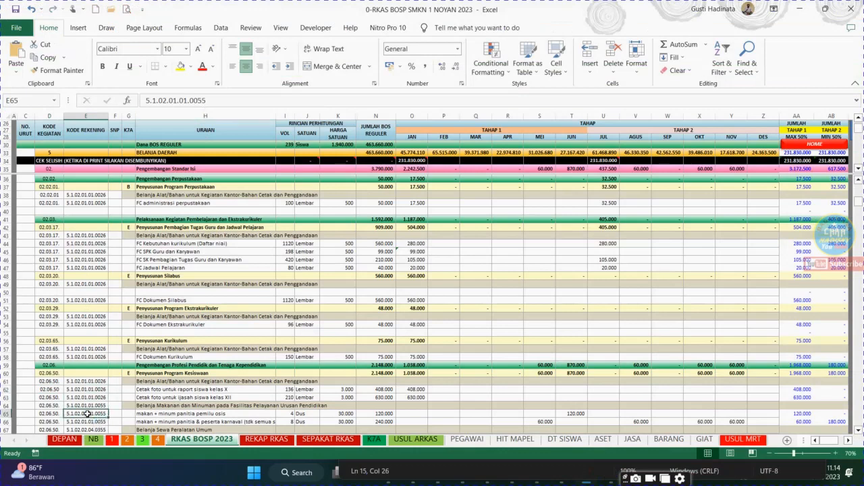
left_click_drag(206, 100, 146, 101)
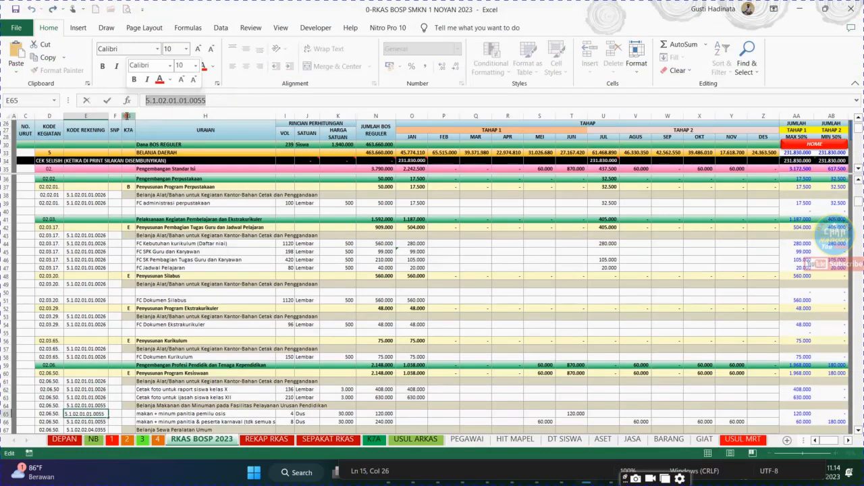
right_click(177, 106)
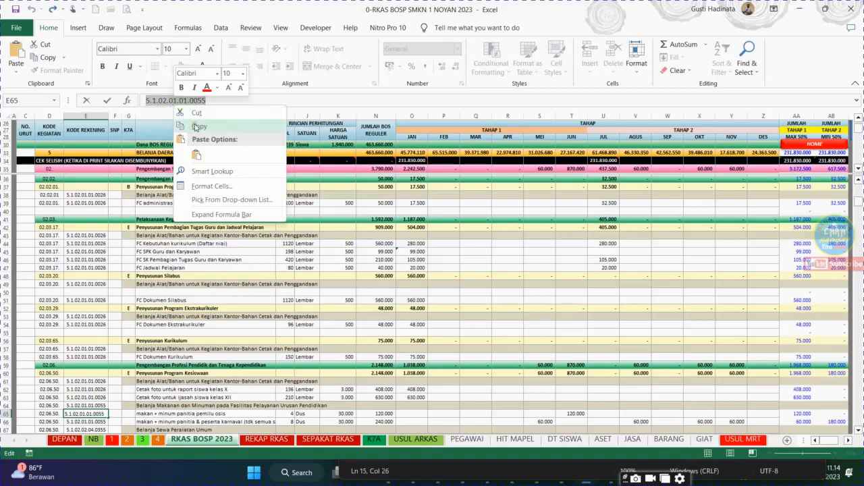
key("Escape")
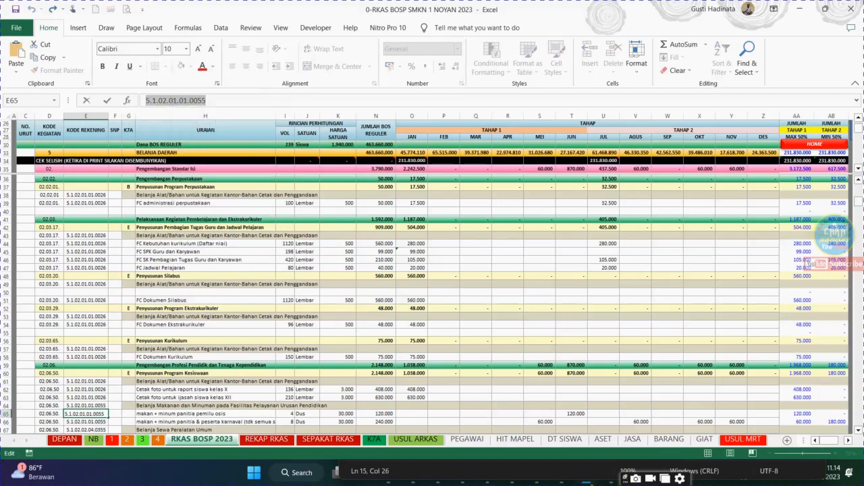
Switch to ARKAS, set Kode Rekening to 5.1.02.01.01.0055 by searching the copied code, and enter MAKAN KEGIATAN ... as Uraian Kegiatan
key("alt+Tab")
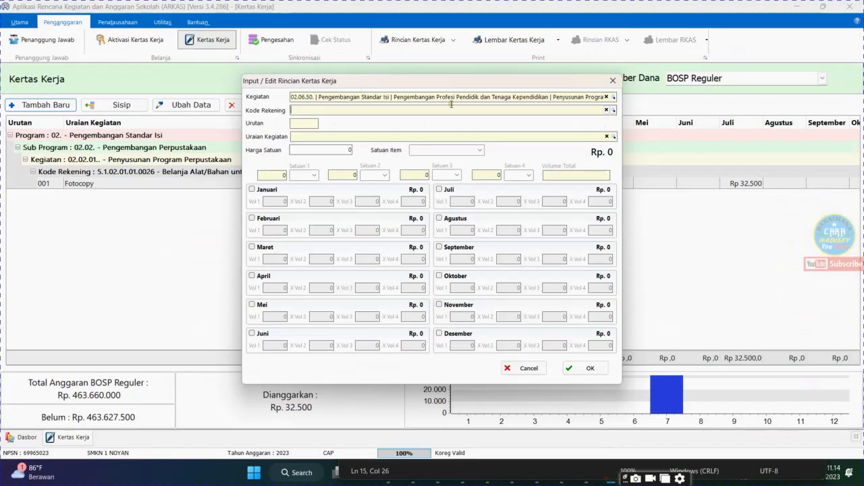
left_click(614, 110)
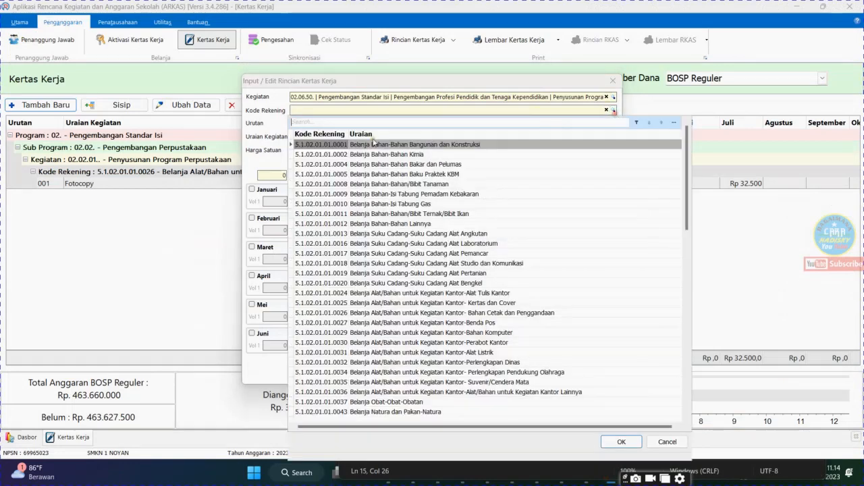
right_click(309, 124)
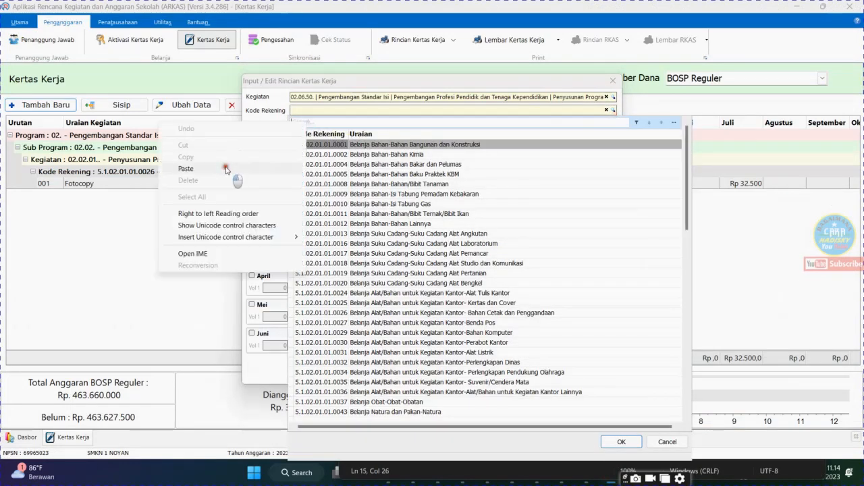
left_click(226, 169)
left_click(411, 142)
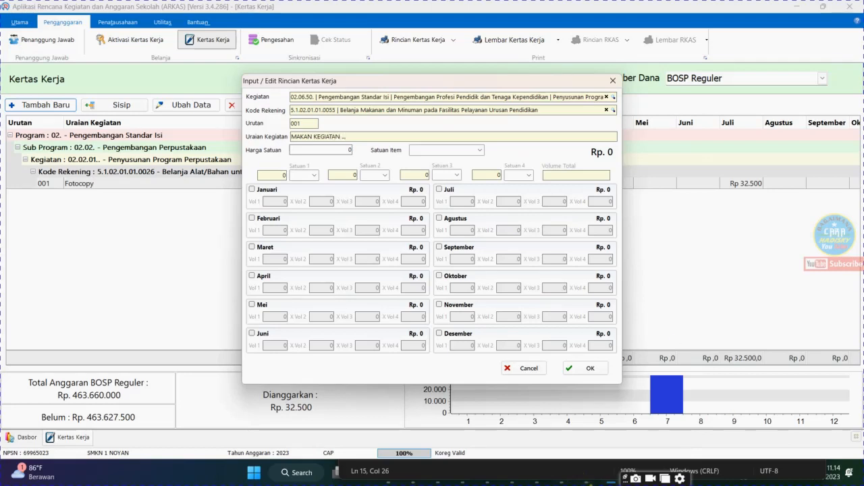
Switch to Excel and examine the account description, unit price and June amount for the makan + minum panitia pemilu osis row
key("alt+Tab")
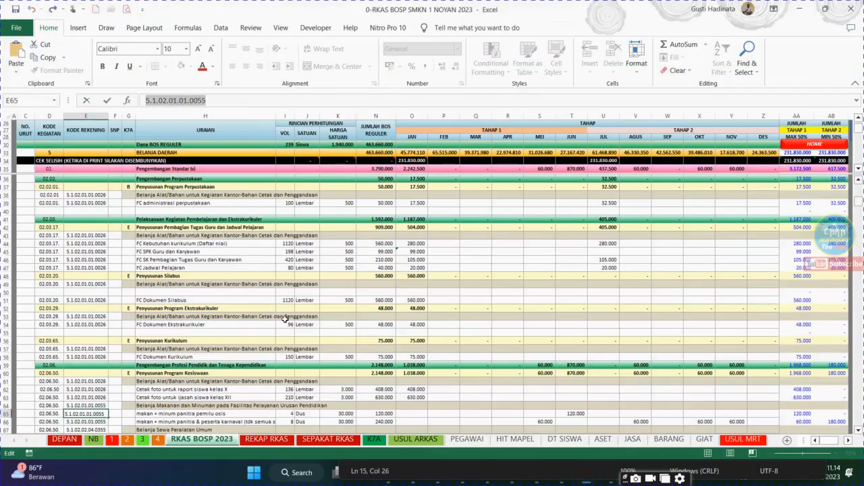
left_click(177, 405)
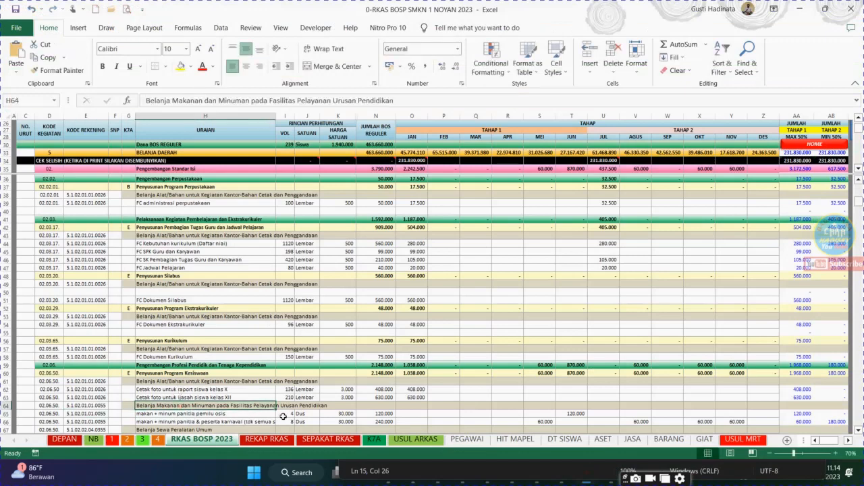
left_click(338, 414)
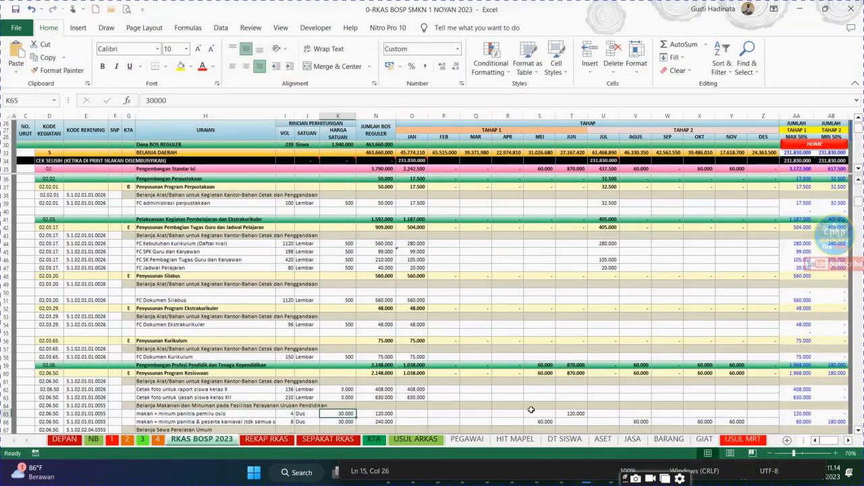
left_click(568, 414)
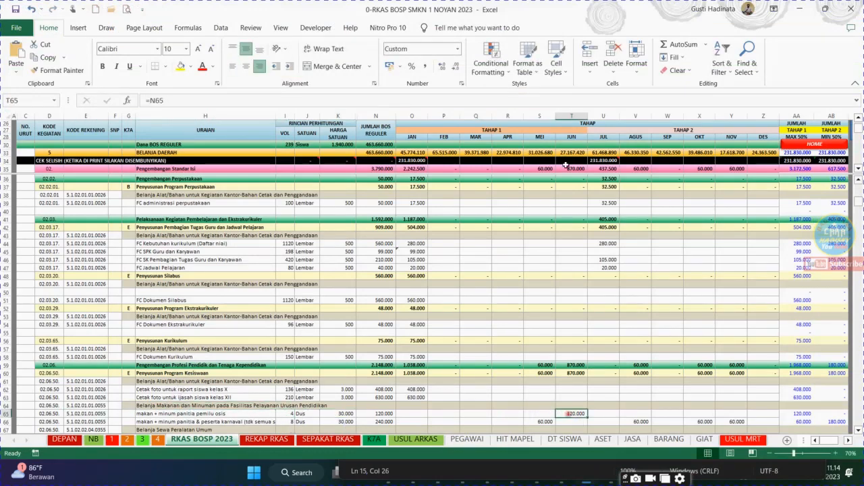
left_click(573, 117)
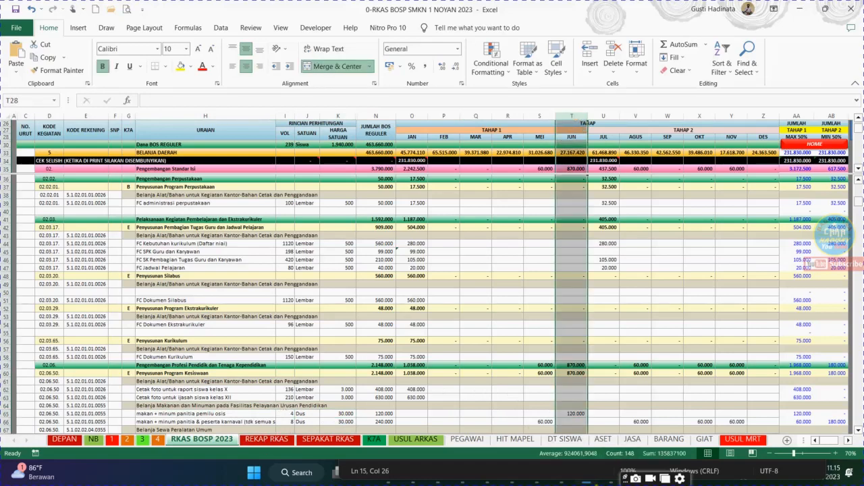
Switch to ARKAS and set the meal entry's Harga Satuan to 20.000 and its Satuan Item to Dus
left_click(611, 473)
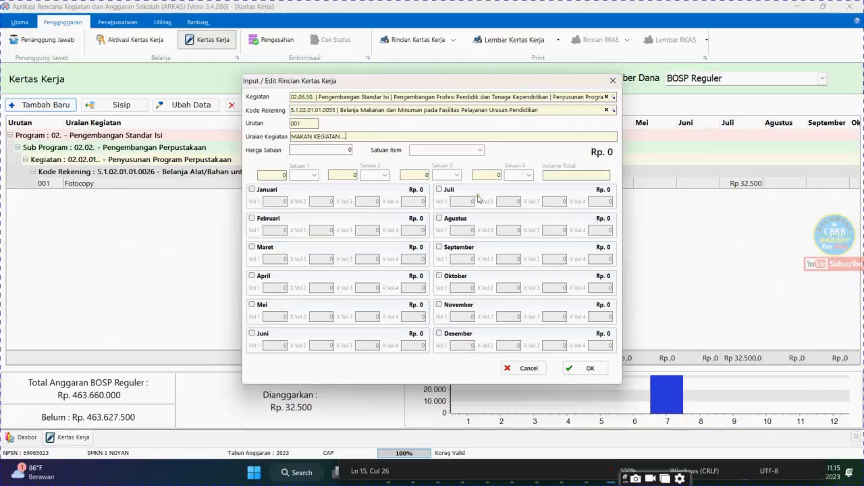
left_click(341, 149)
type("20.00")
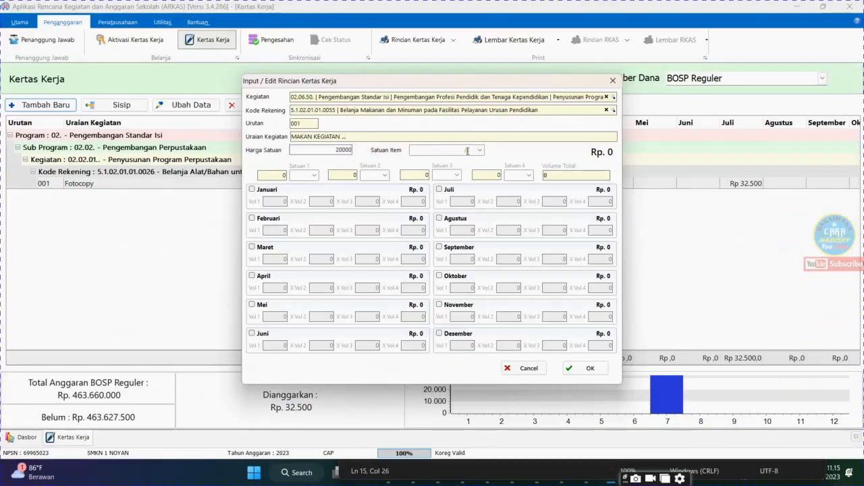
type("0")
left_click(480, 150)
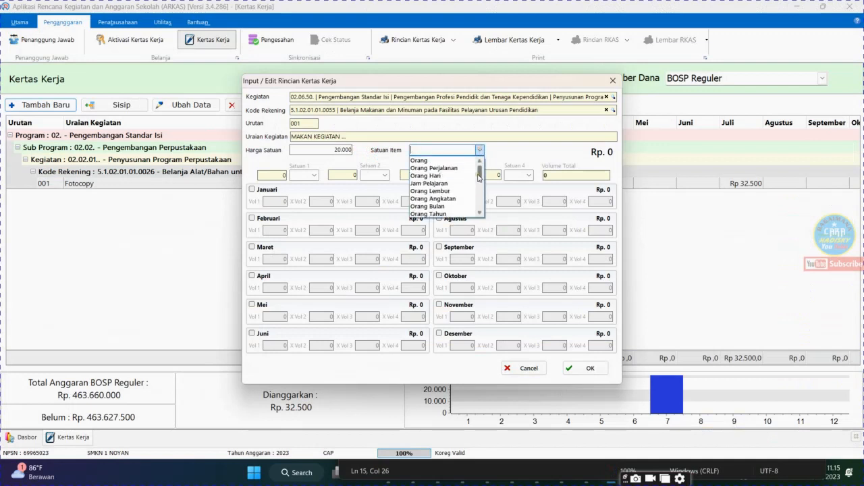
type("Dus")
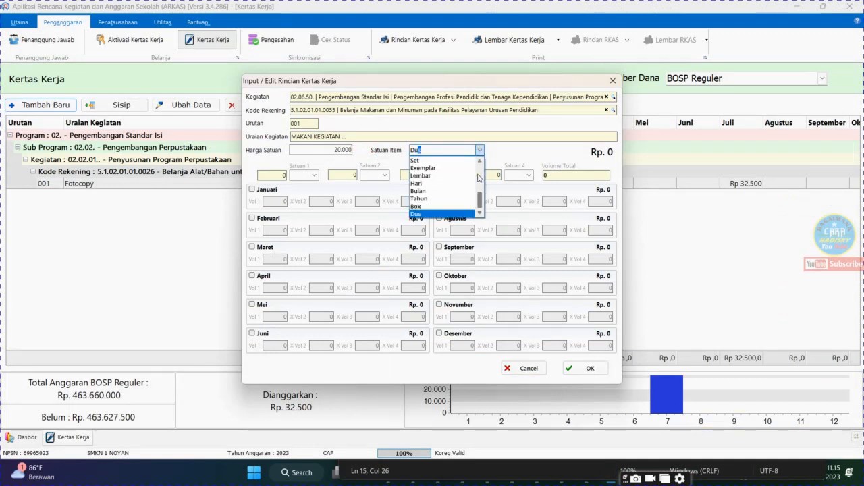
left_click(426, 213)
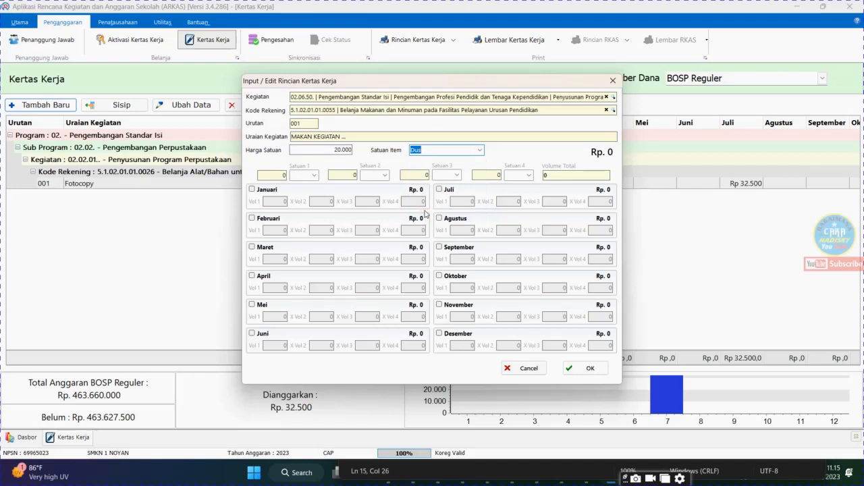
Allocate the meal entry to Juni with Vol 1 set to 4, and save the entry
left_click(254, 333)
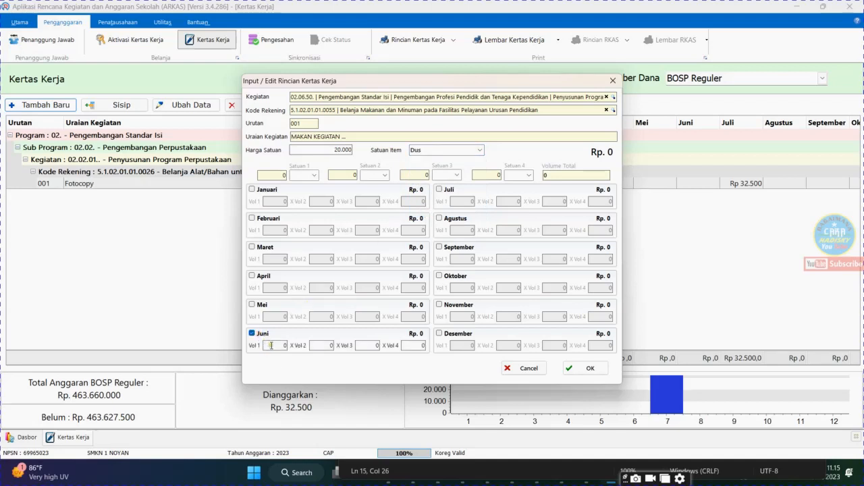
left_click(329, 345)
left_click(574, 368)
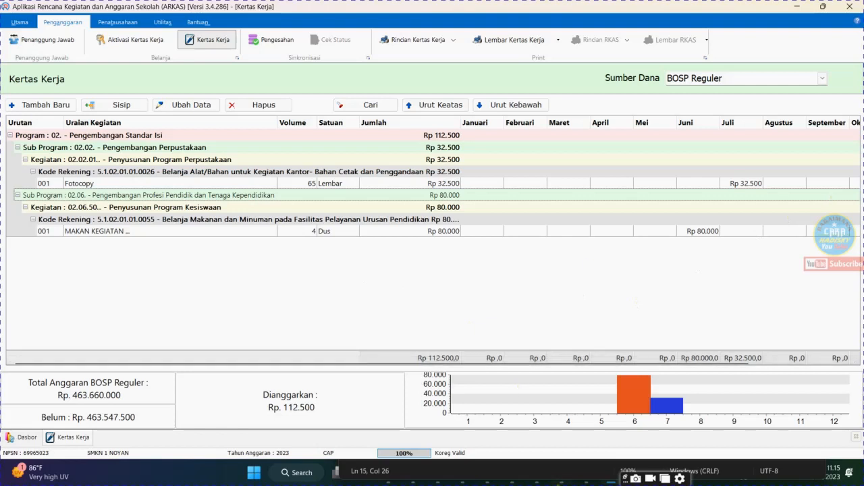
mouse_move(590, 478)
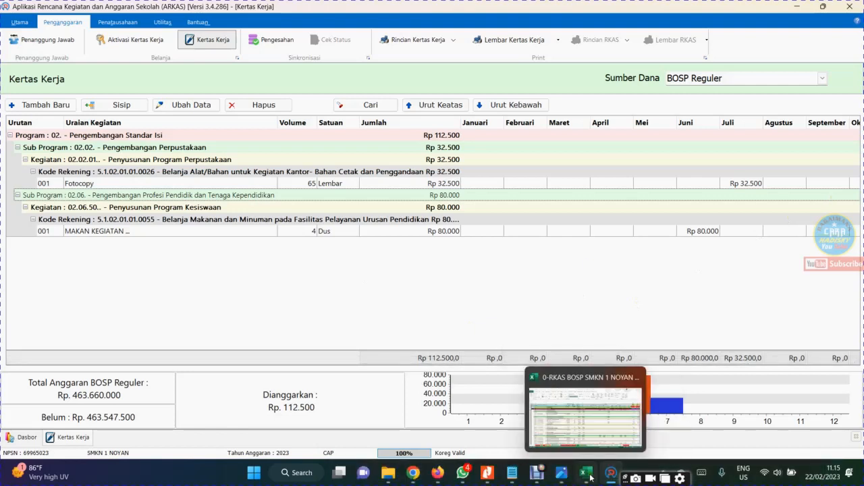
left_click(537, 477)
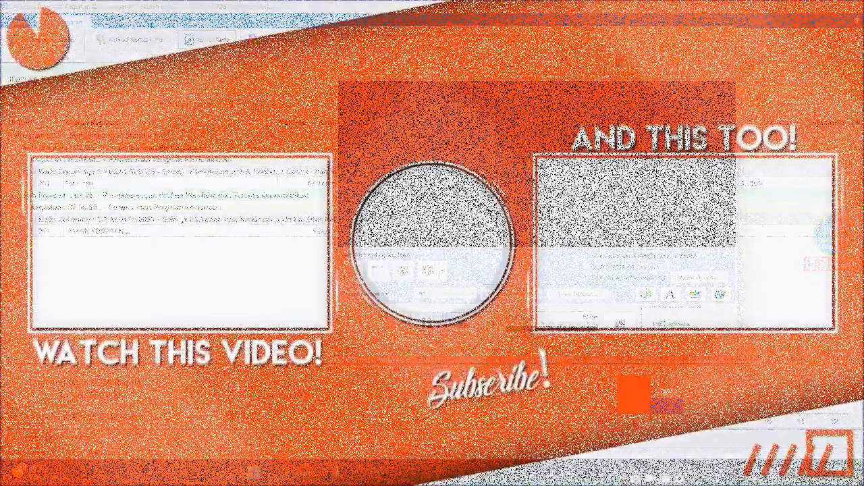